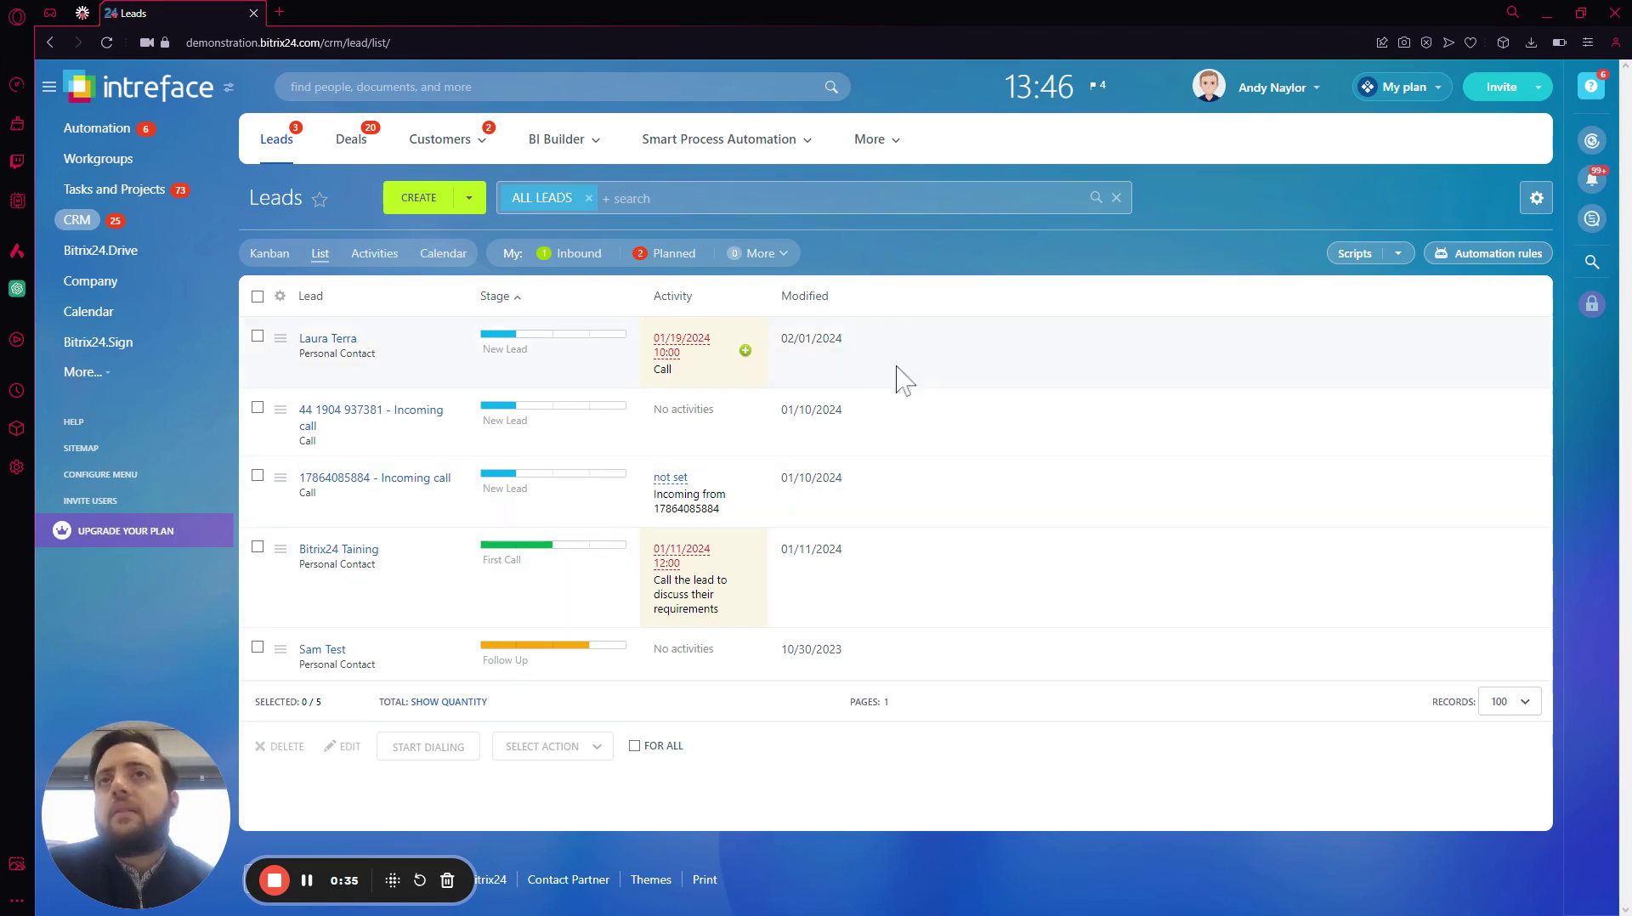
# - From the Leads list, show the BI Builder menu with its analytics and dashboard options
pyautogui.moveTo(573, 157)
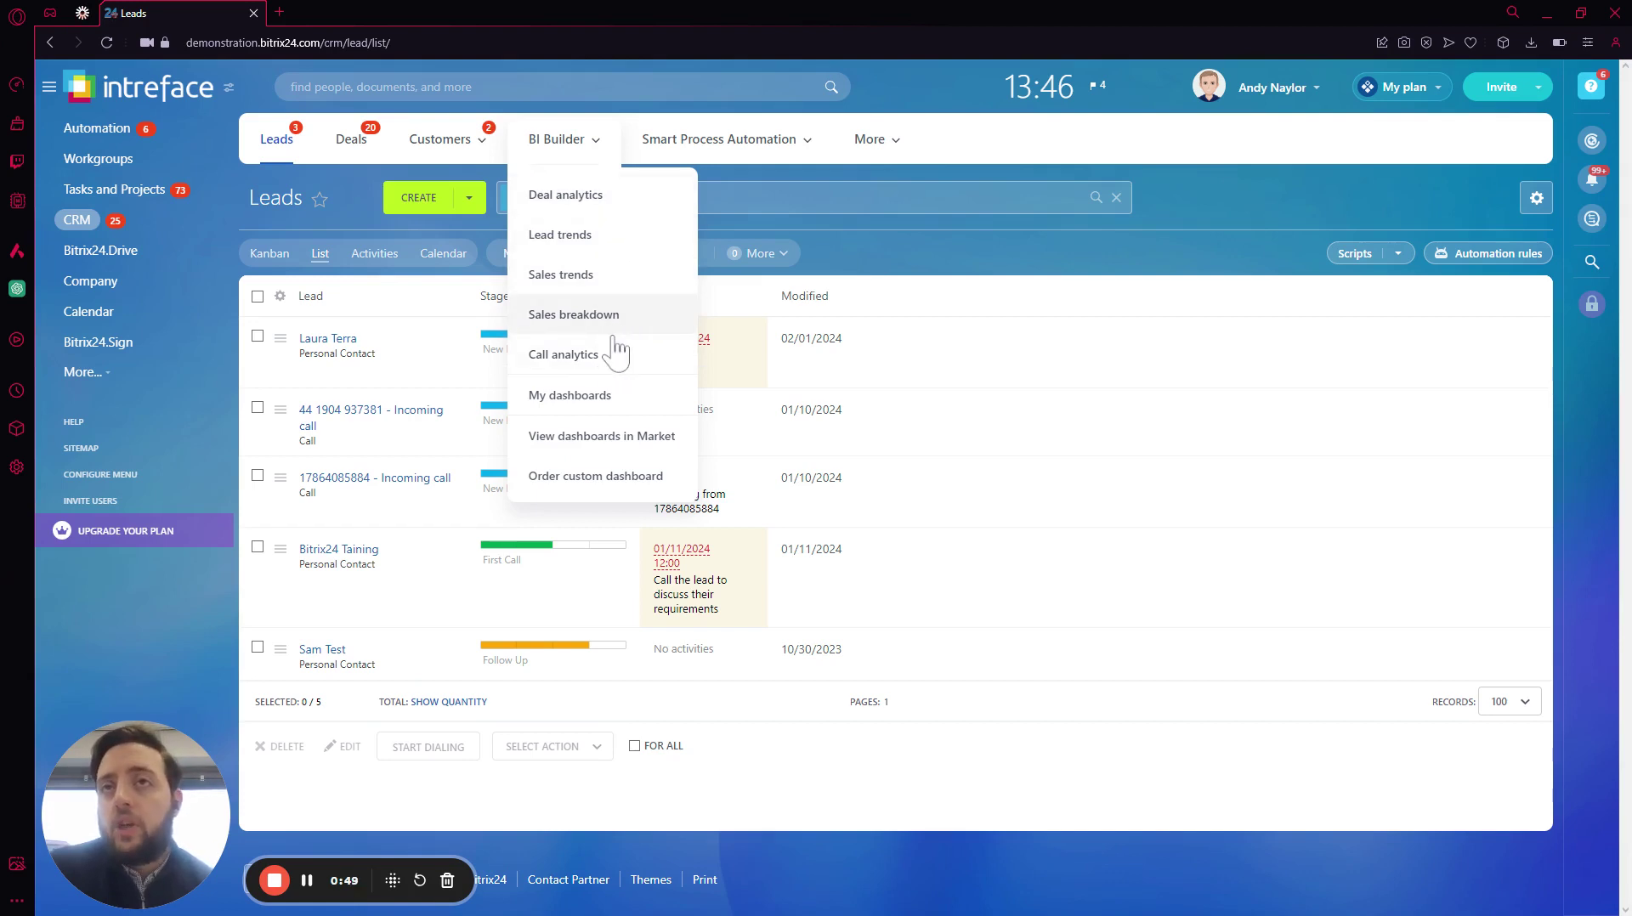
# - Go to My dashboards and open the built-in Sales breakdown dashboard
pyautogui.click(606, 414)
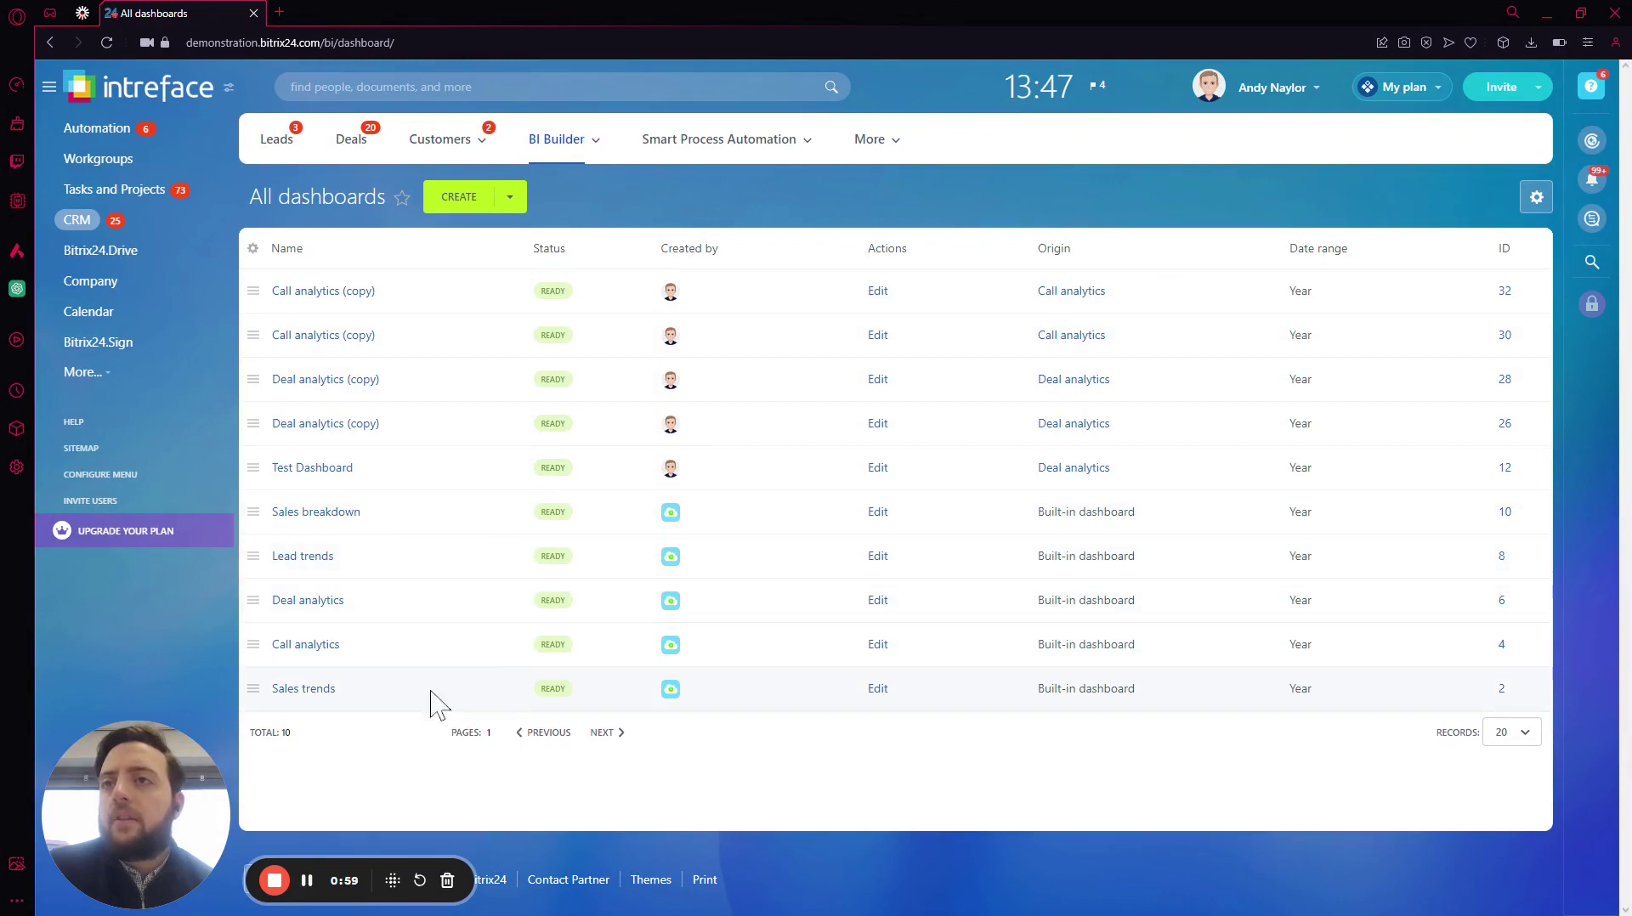
pyautogui.click(332, 515)
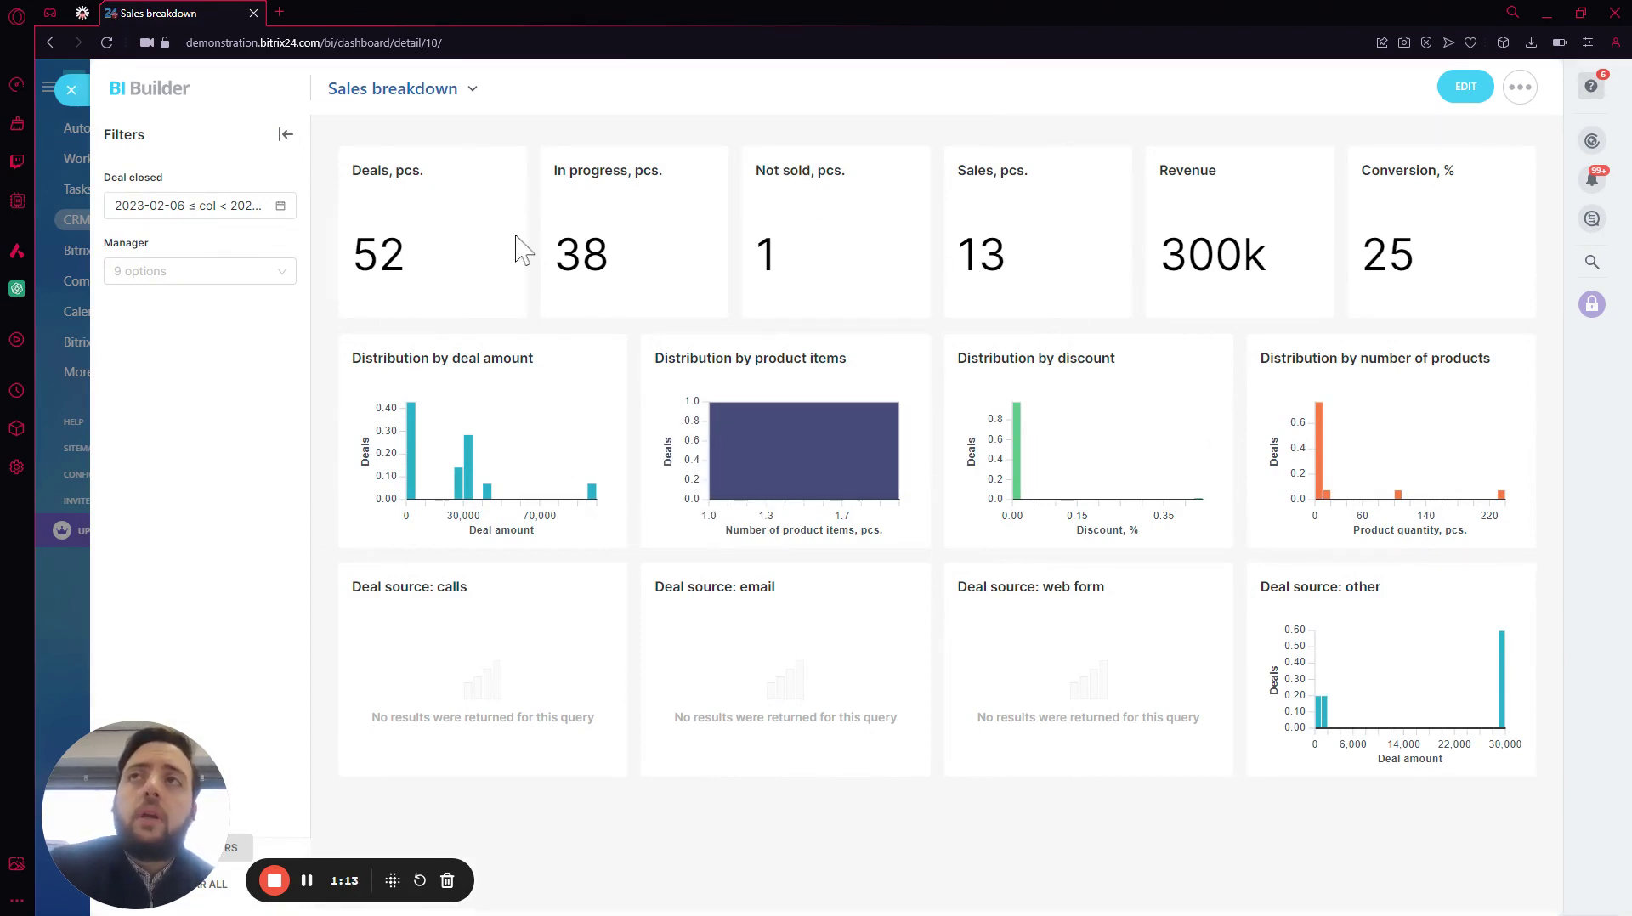
# - Filter Sales breakdown by deal-closed range and one manager (41 deals, 200k revenue), then try editing it
pyautogui.click(285, 207)
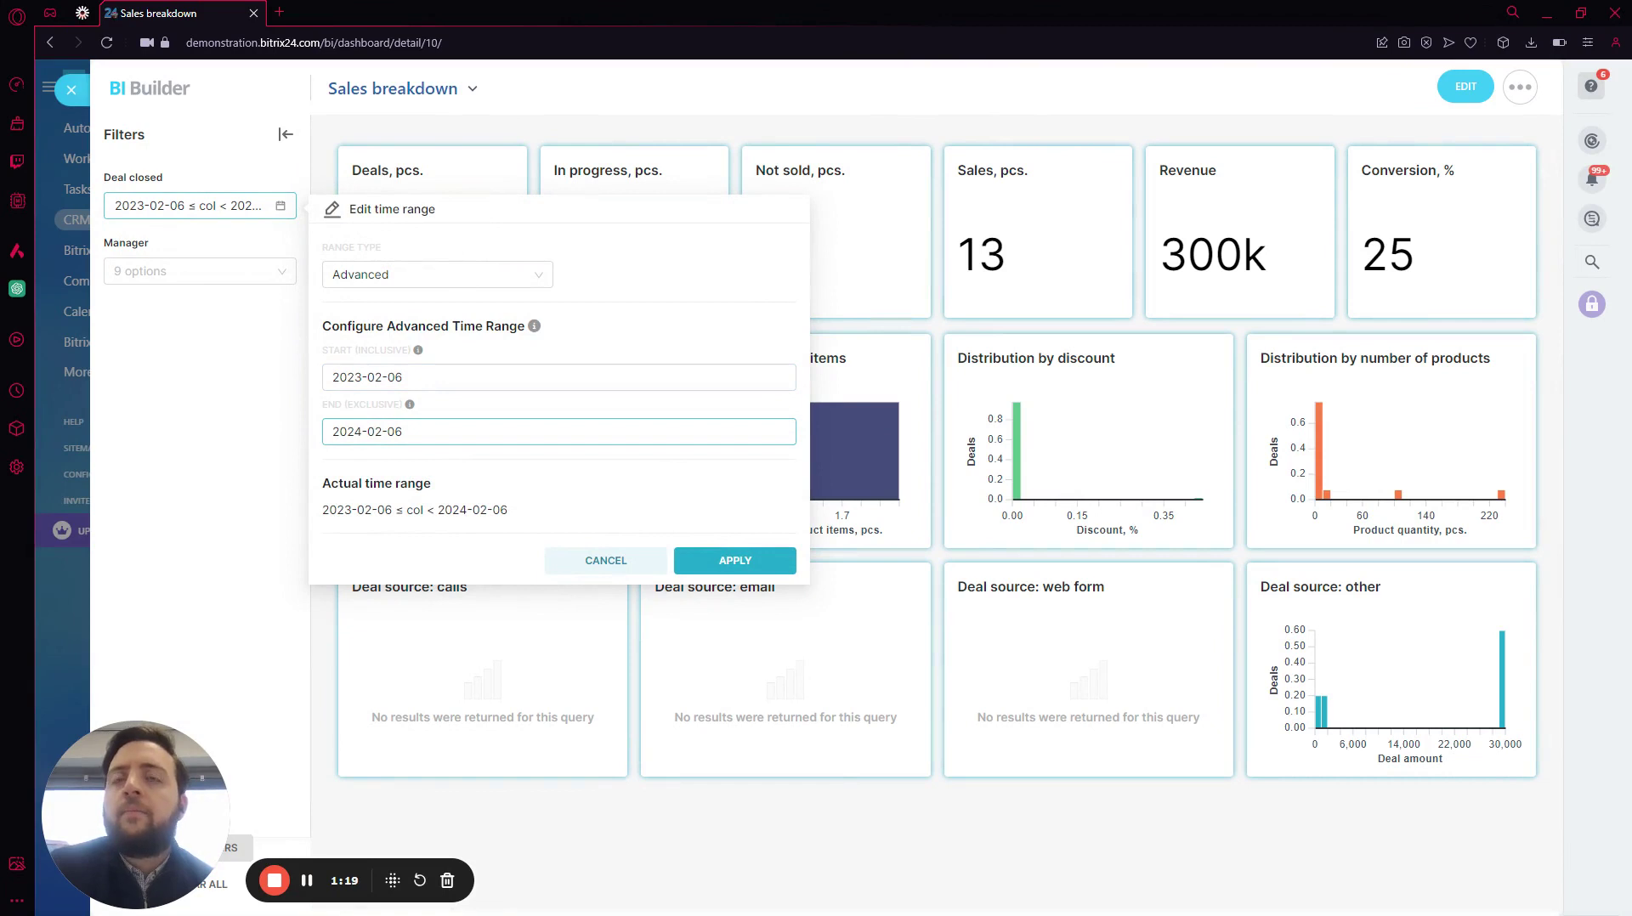
pyautogui.click(689, 562)
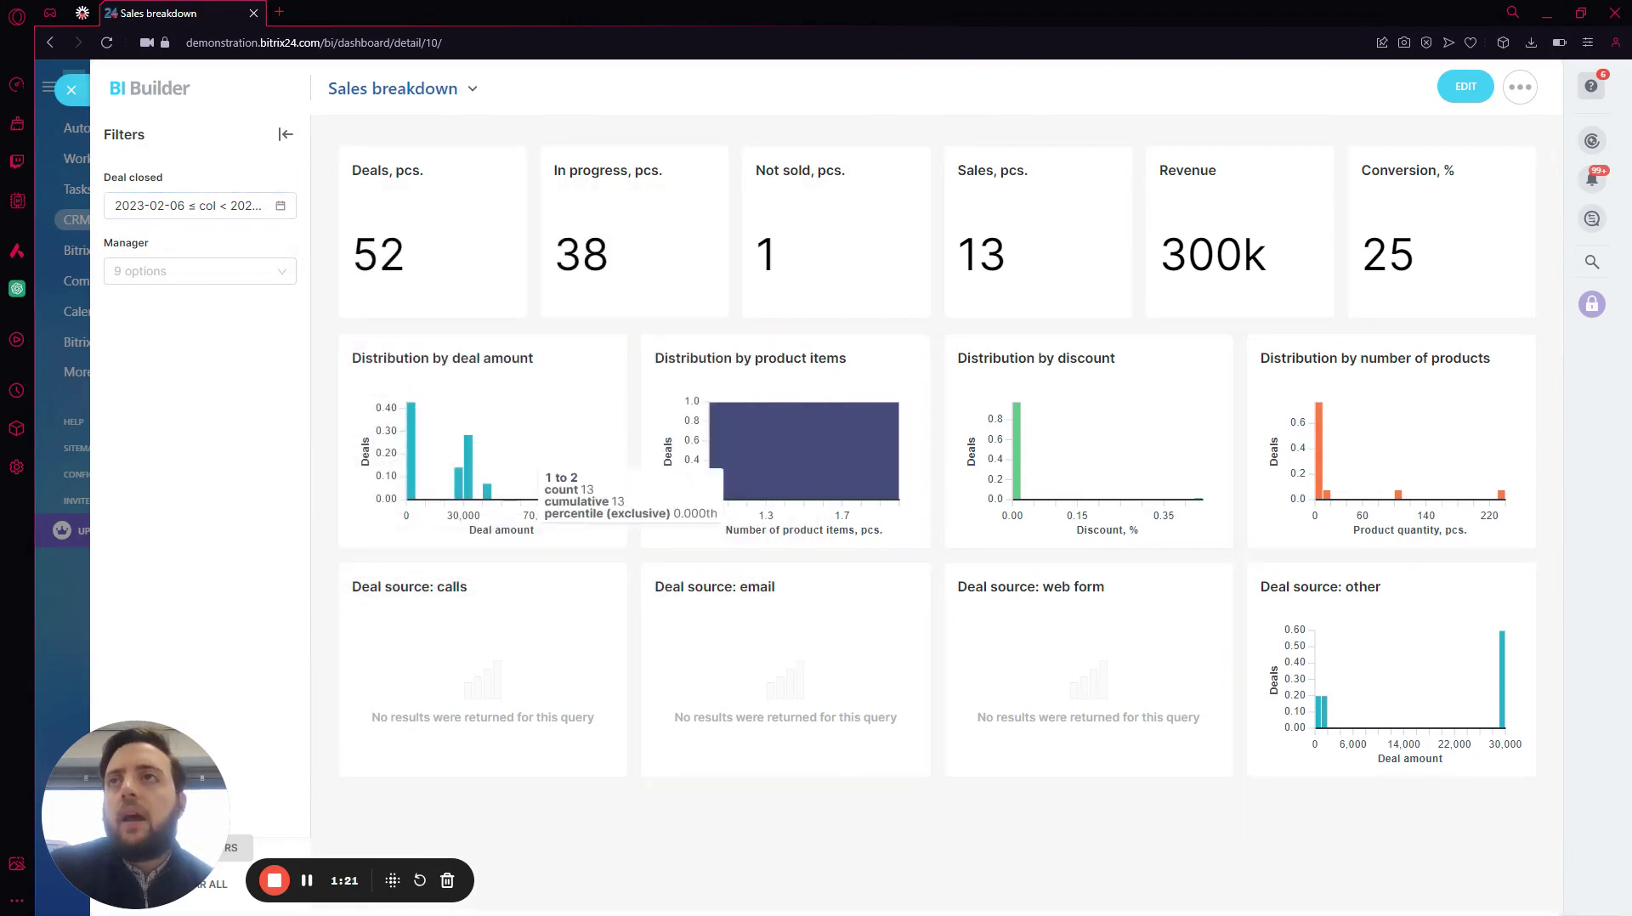
pyautogui.click(256, 271)
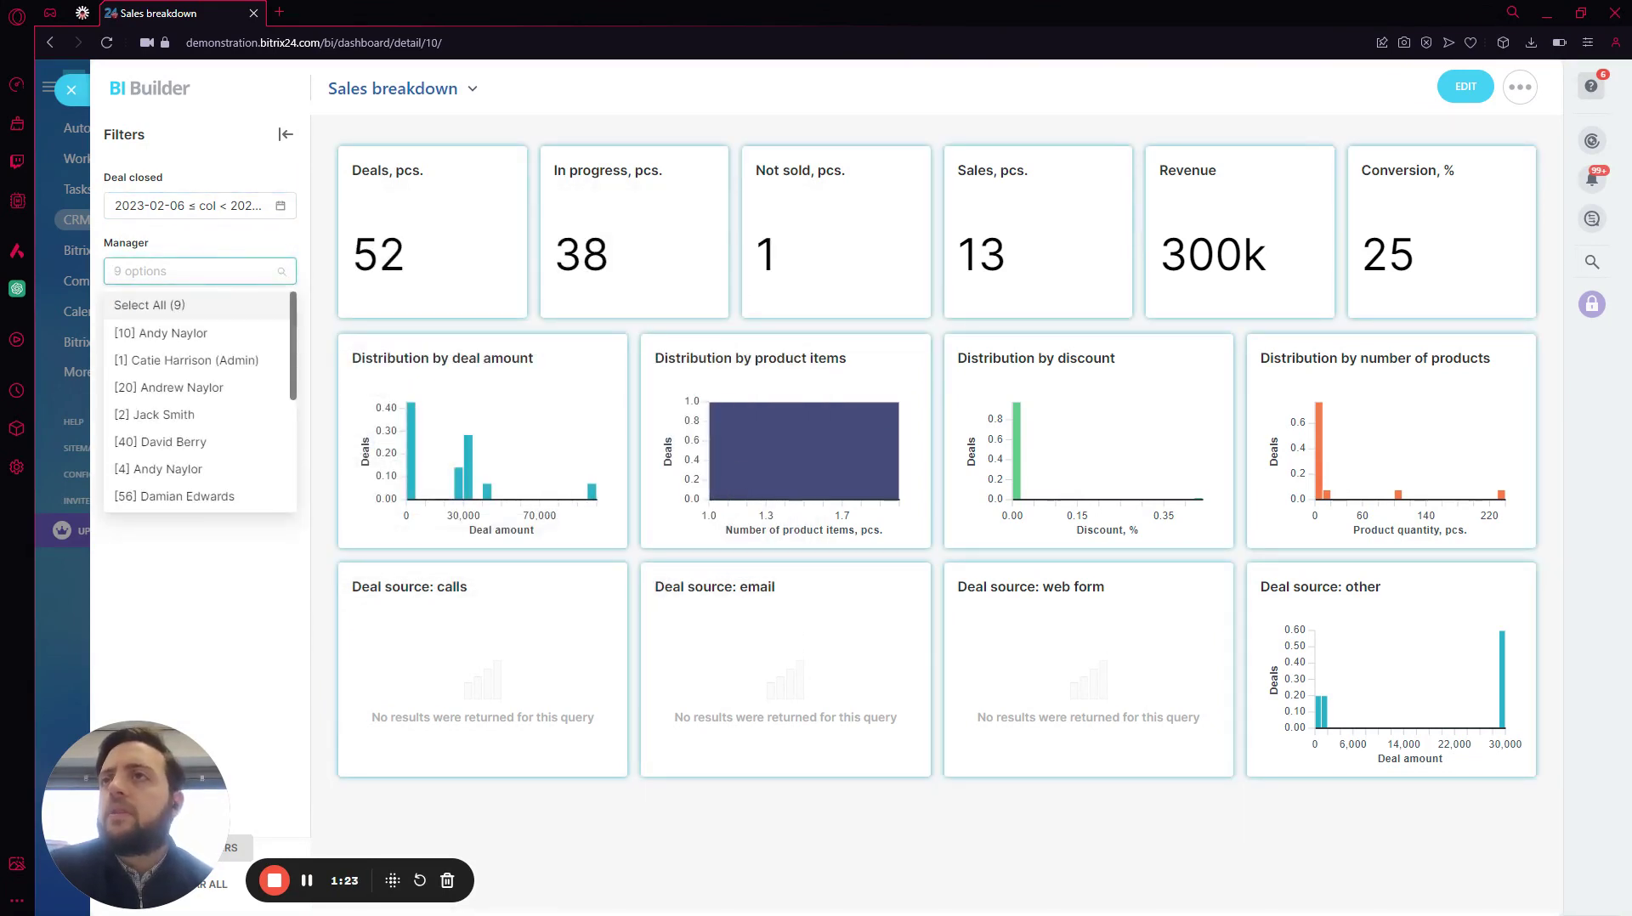
pyautogui.click(220, 336)
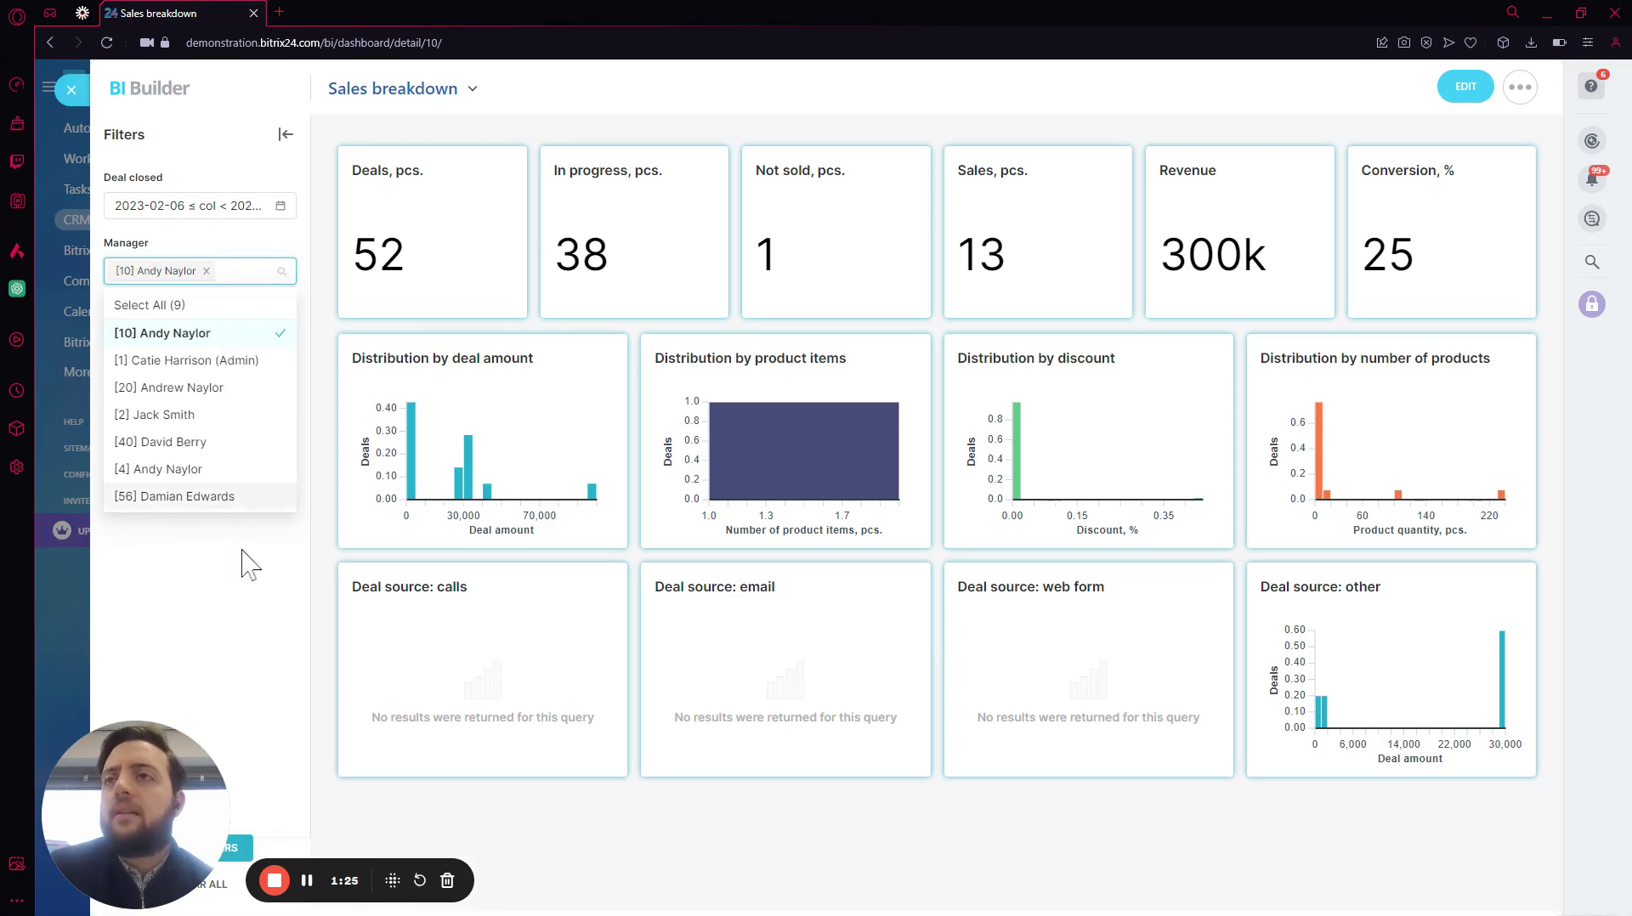
pyautogui.click(246, 564)
pyautogui.click(246, 851)
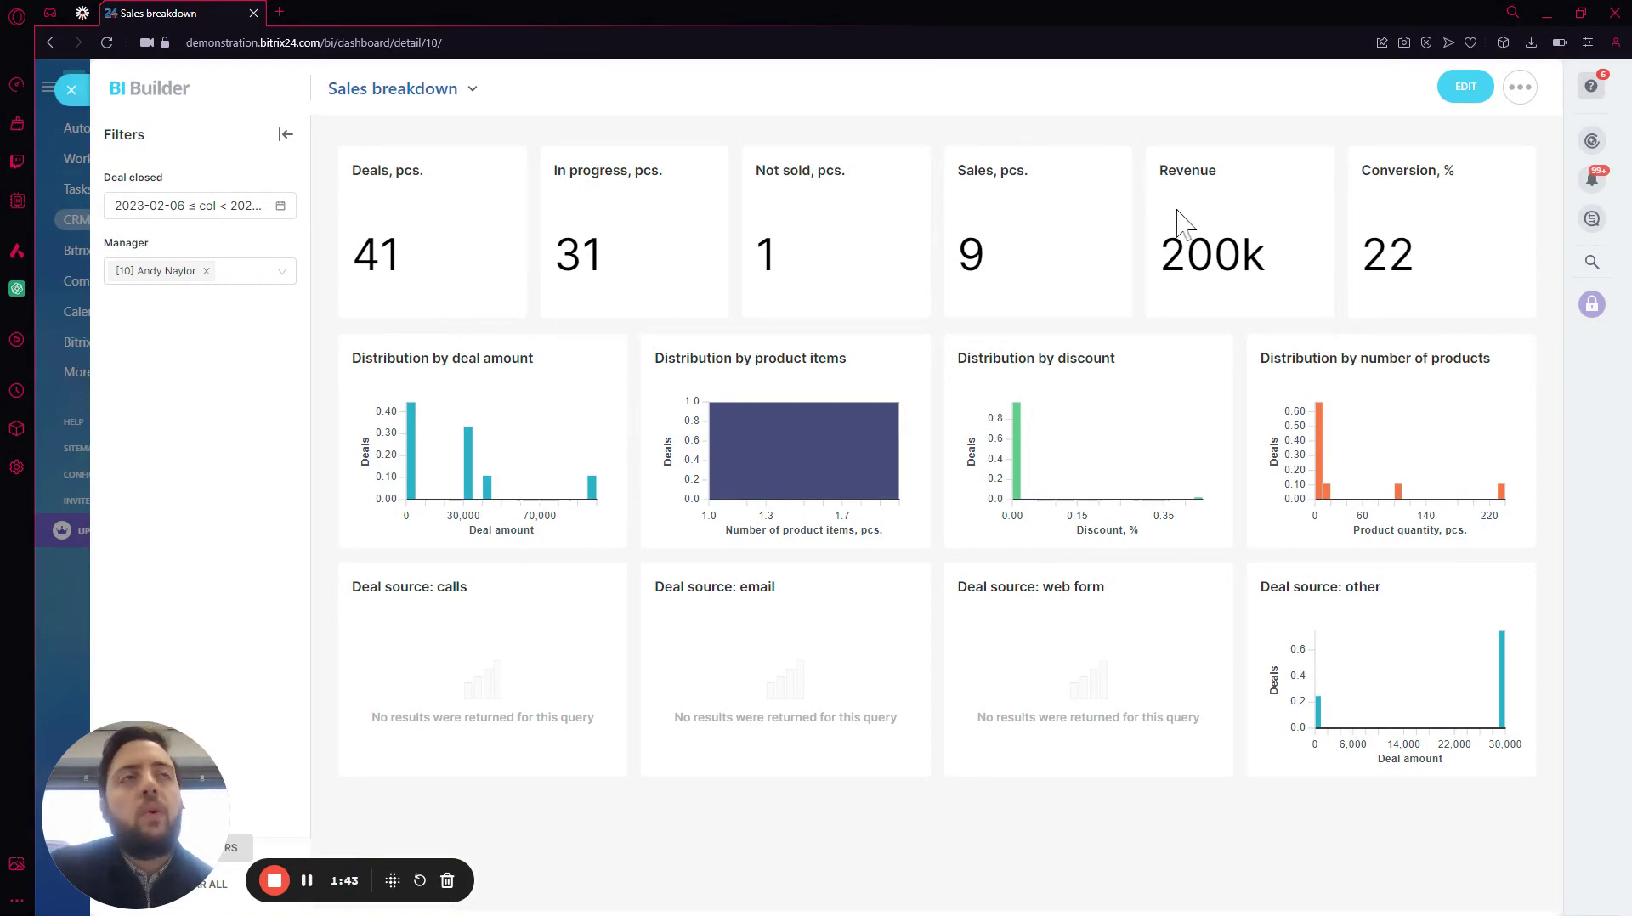
pyautogui.click(1464, 90)
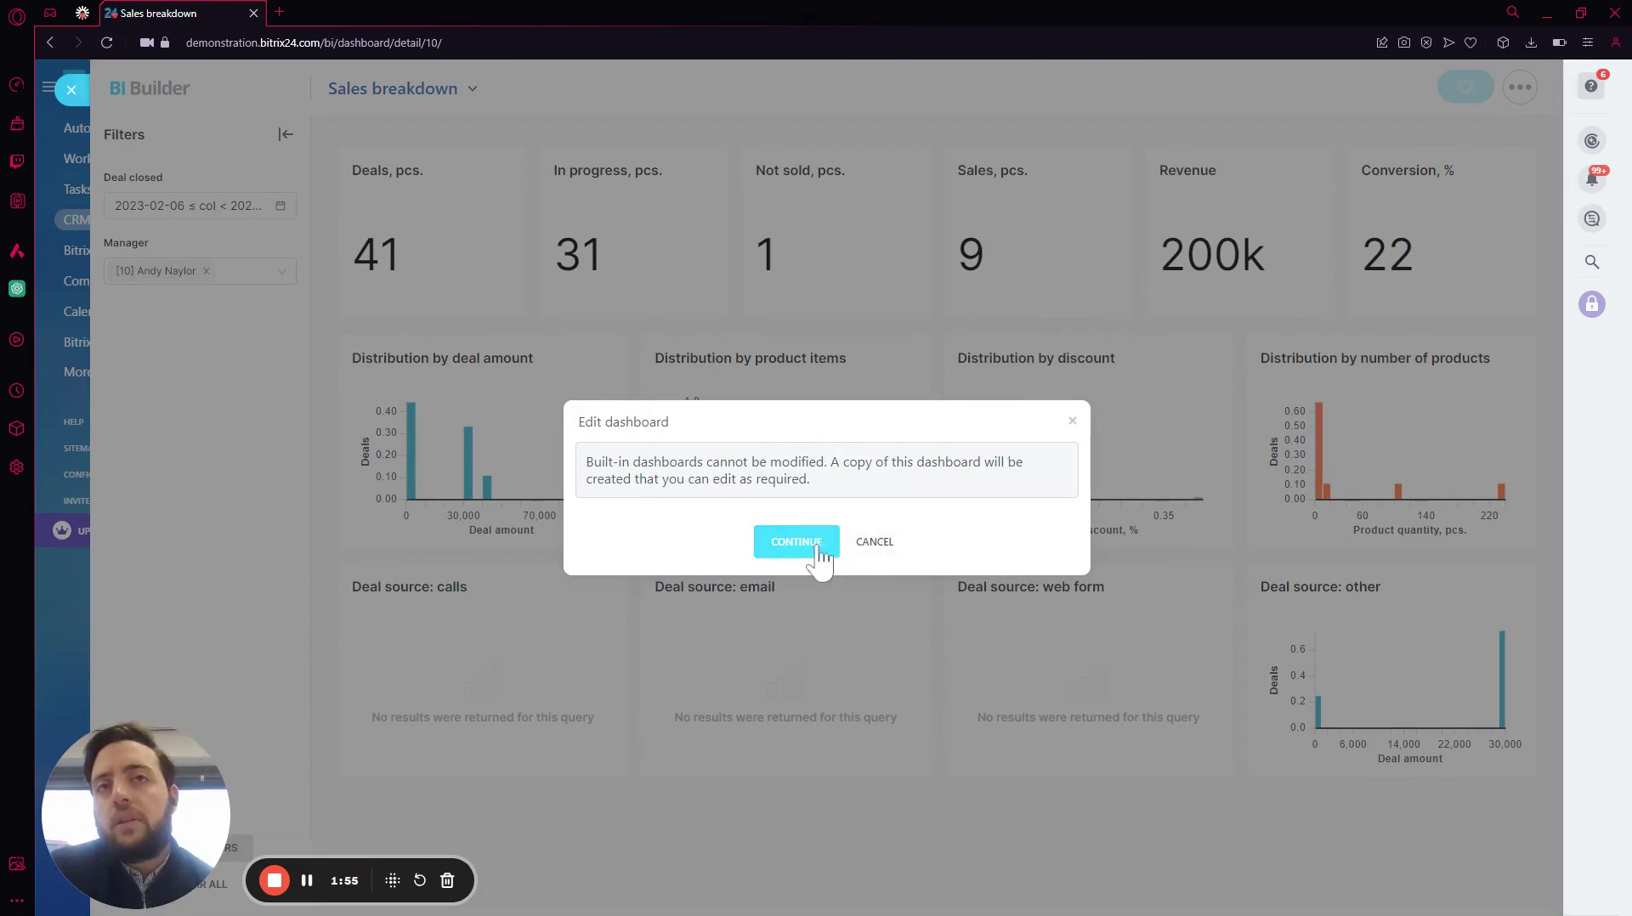
# - Decline copying Sales breakdown, close it, and open Test Dashboard from the dashboards list
pyautogui.click(874, 545)
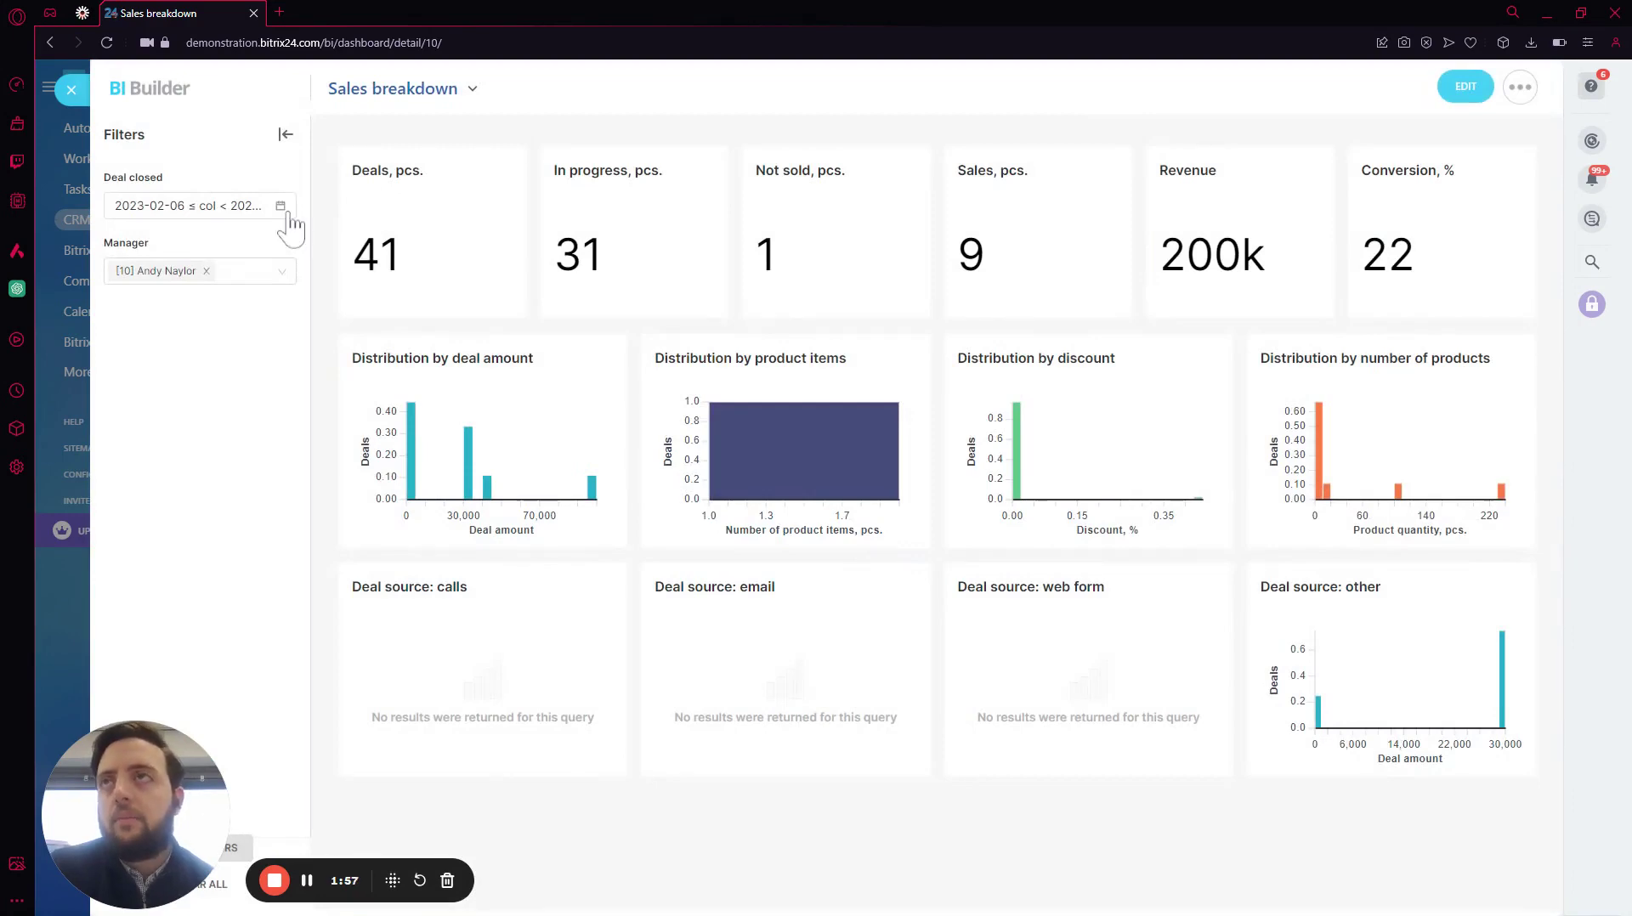
pyautogui.click(72, 90)
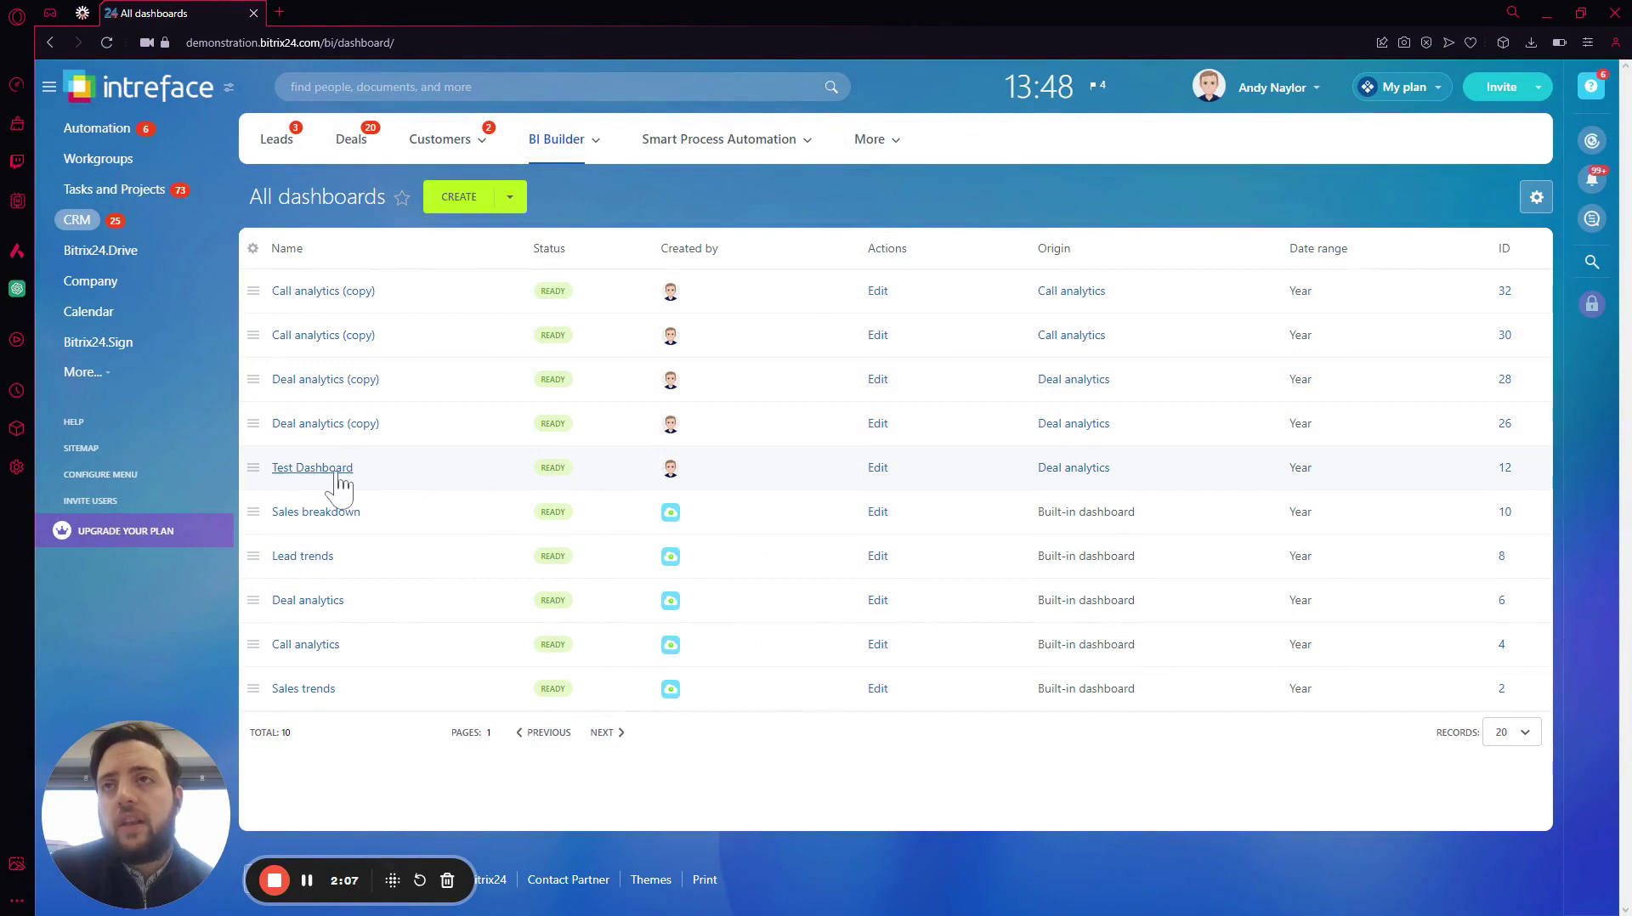
pyautogui.click(311, 468)
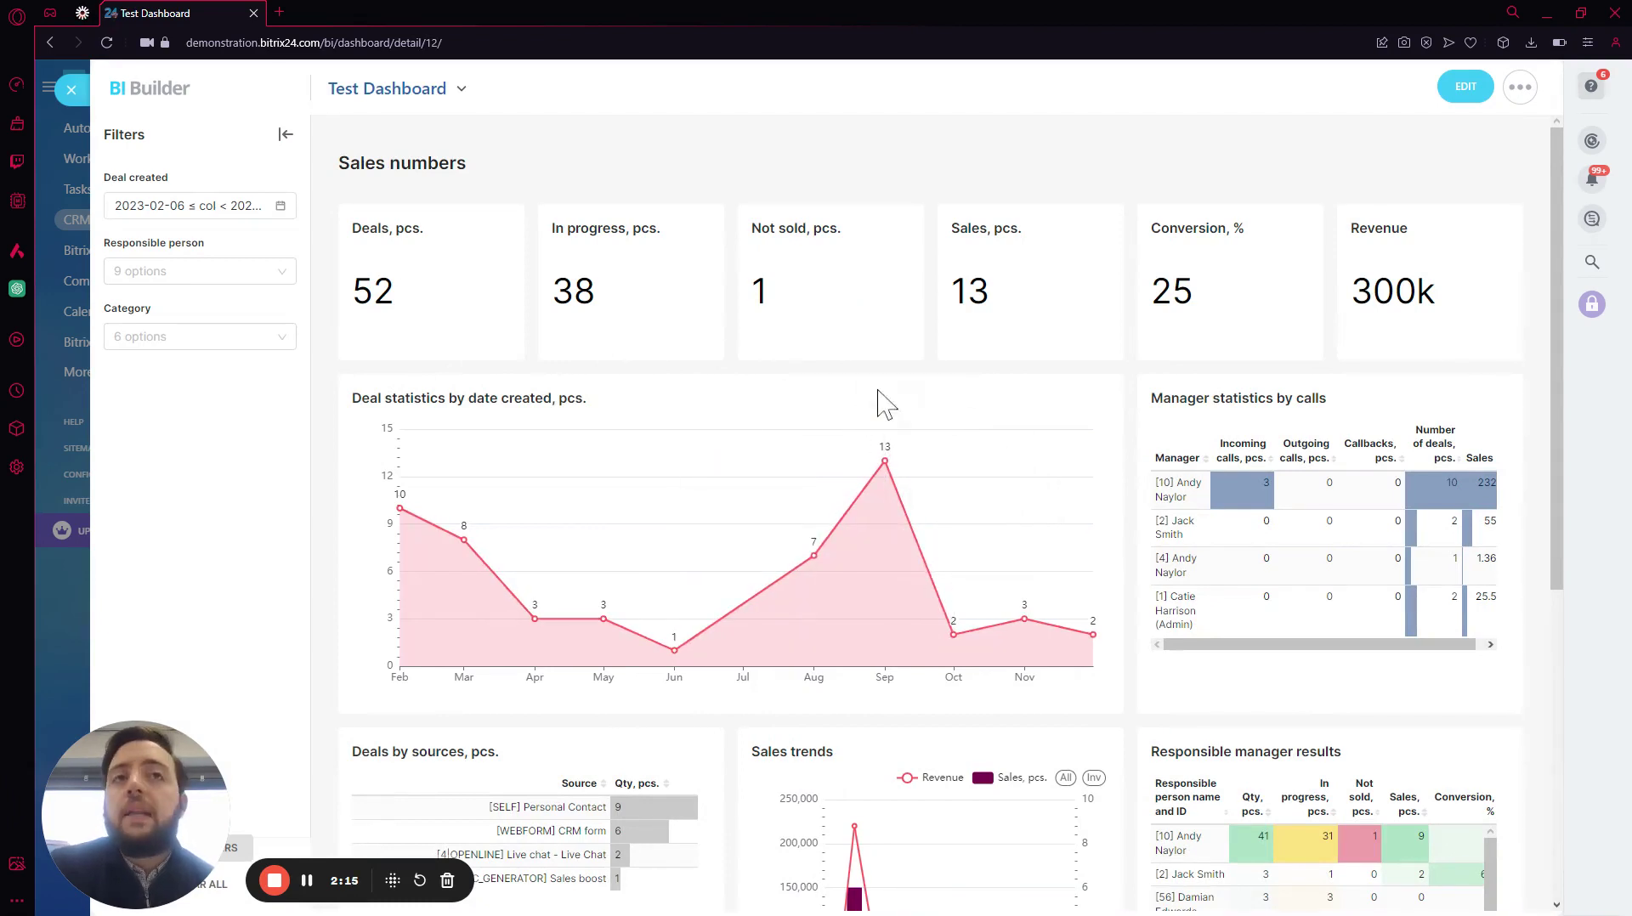
# - Start editing Test Dashboard, copy the BI Builder password, and go to the sign-in page
pyautogui.scroll(-1, 885, 404)
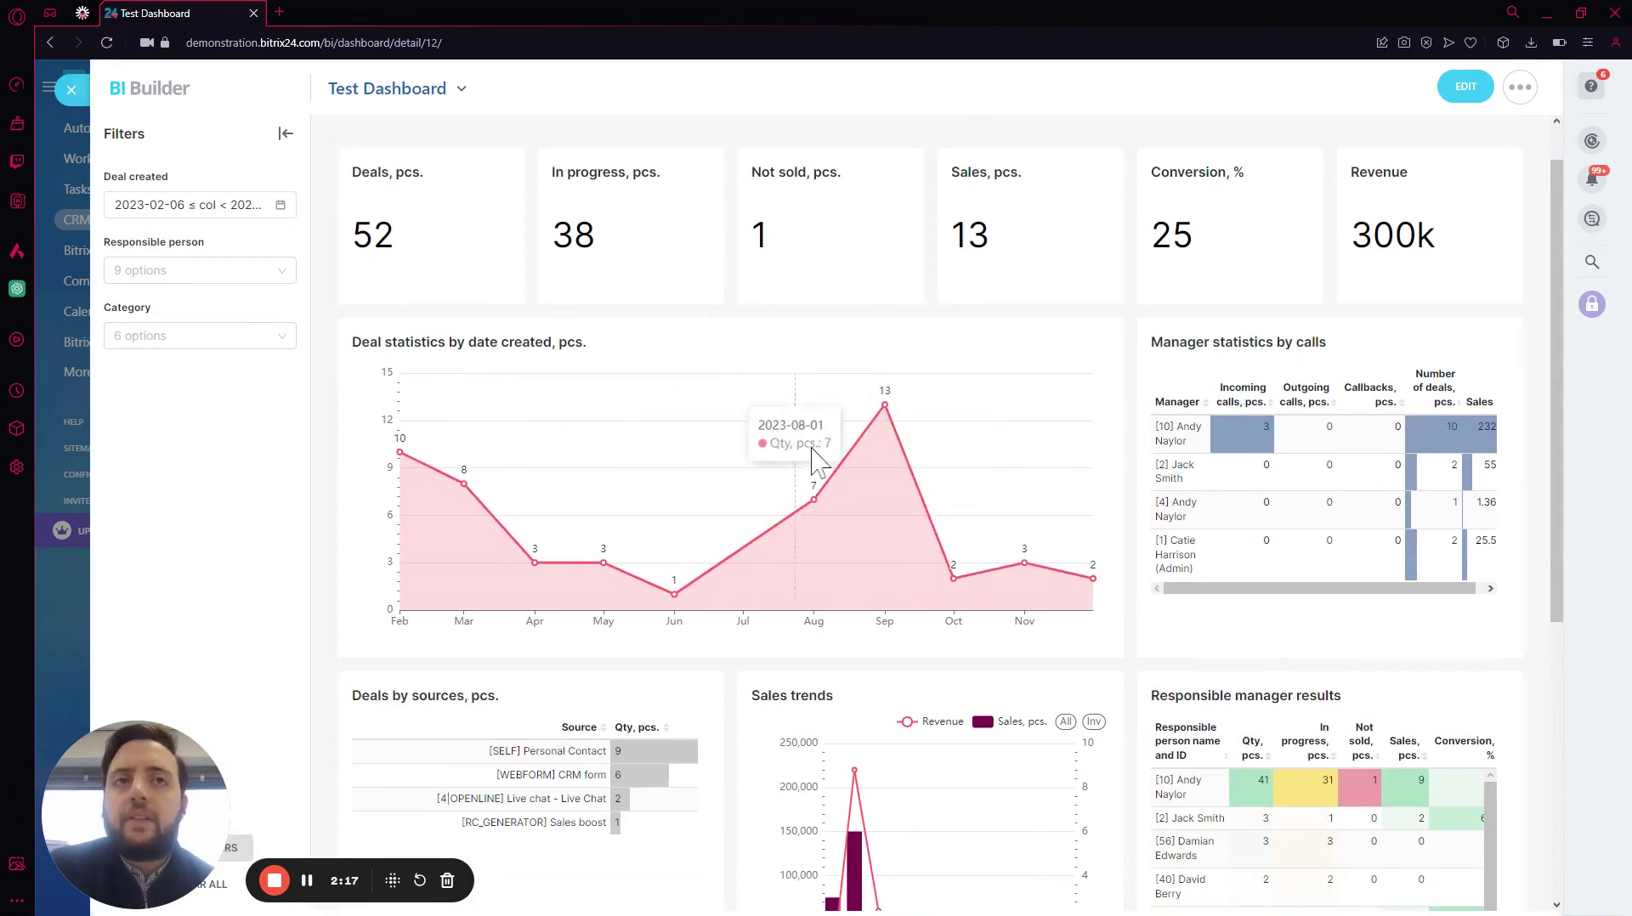
pyautogui.scroll(1, 808, 459)
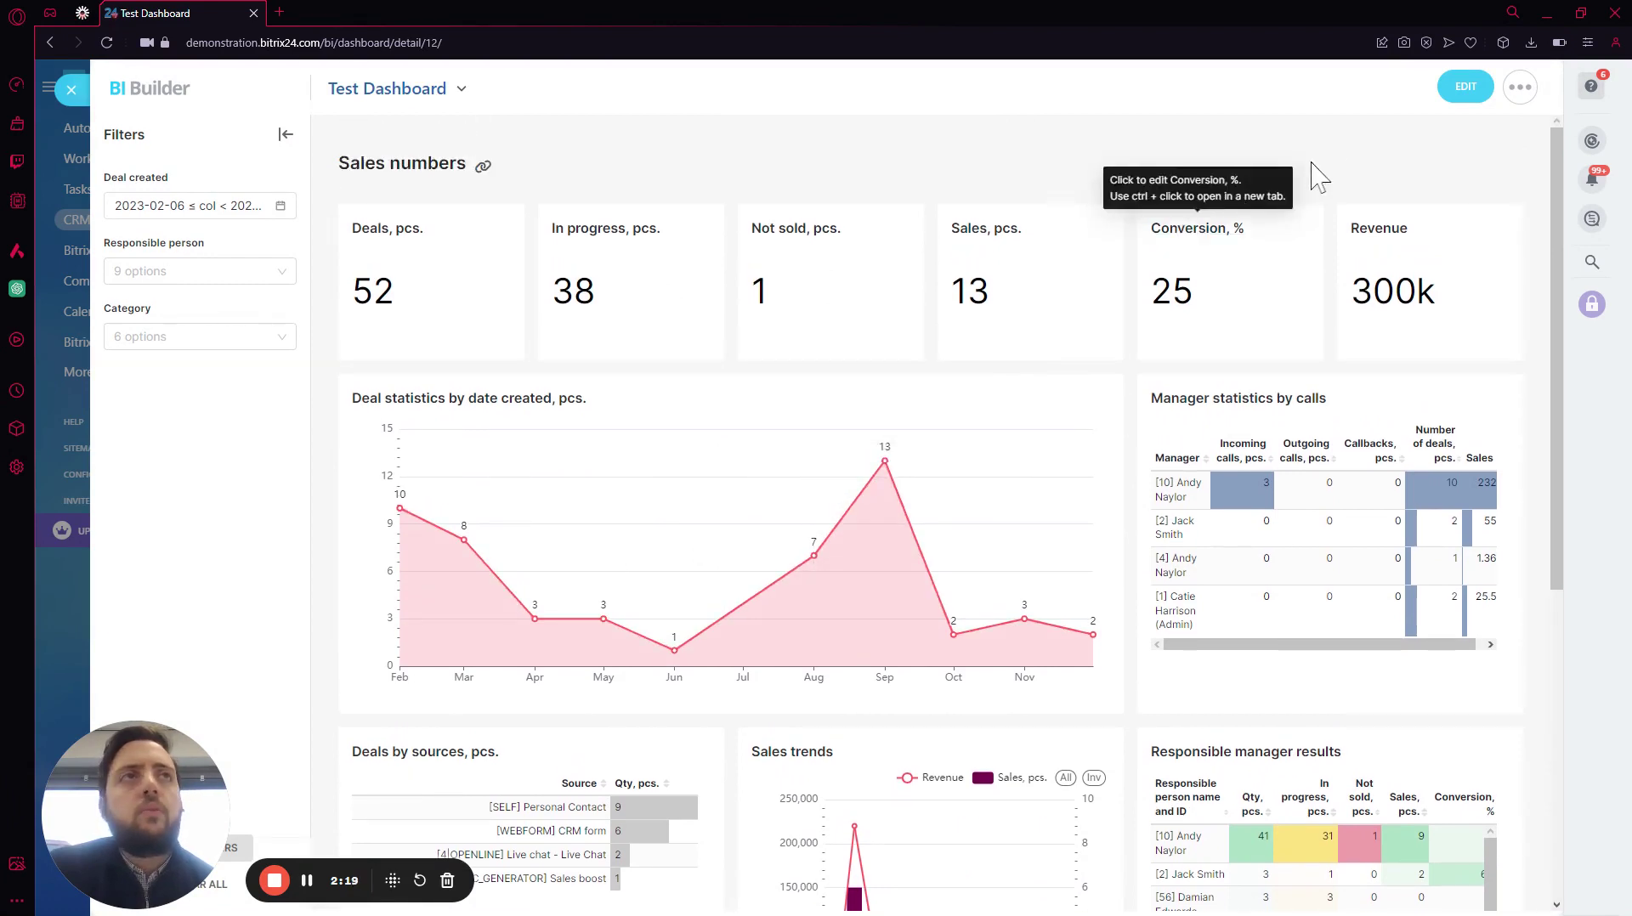
pyautogui.click(1450, 95)
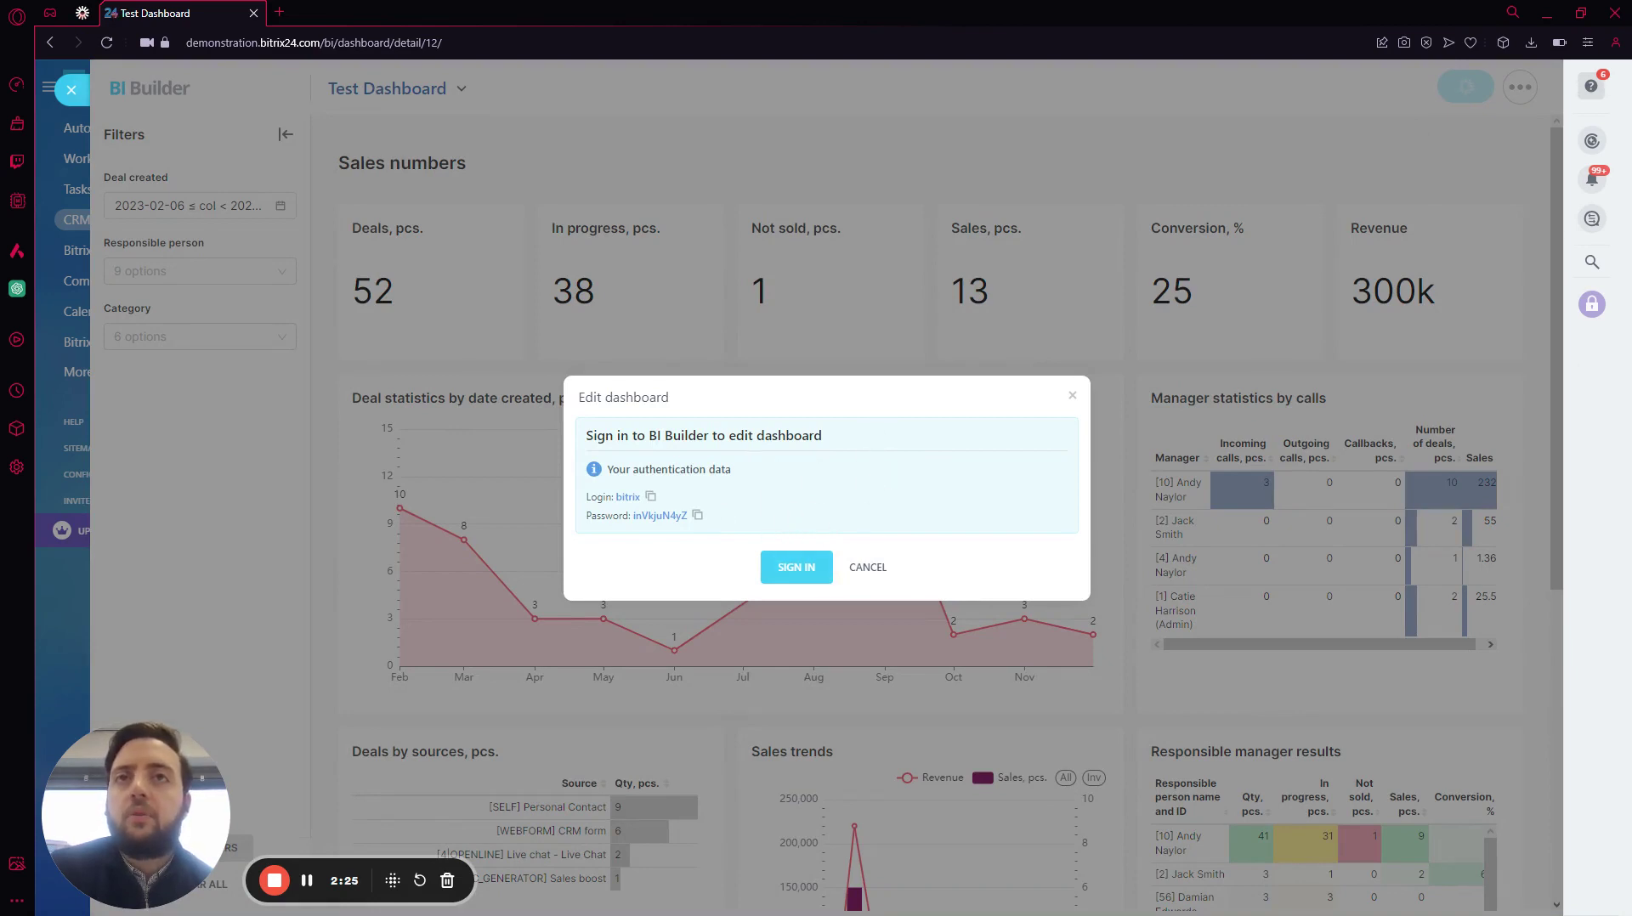
pyautogui.click(698, 516)
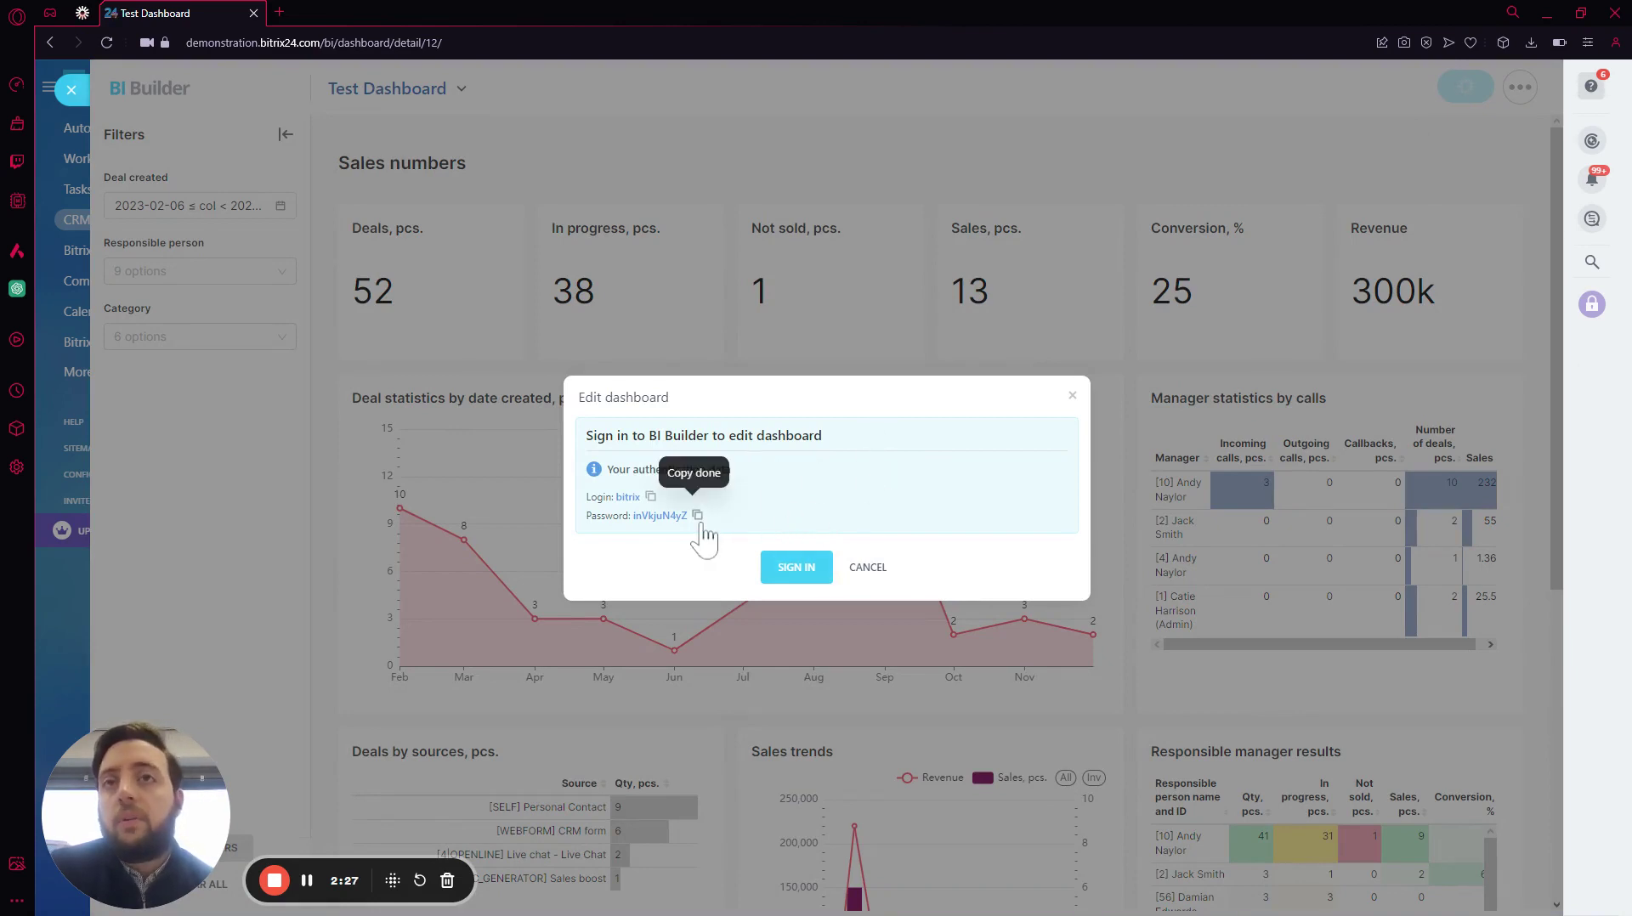
pyautogui.click(788, 570)
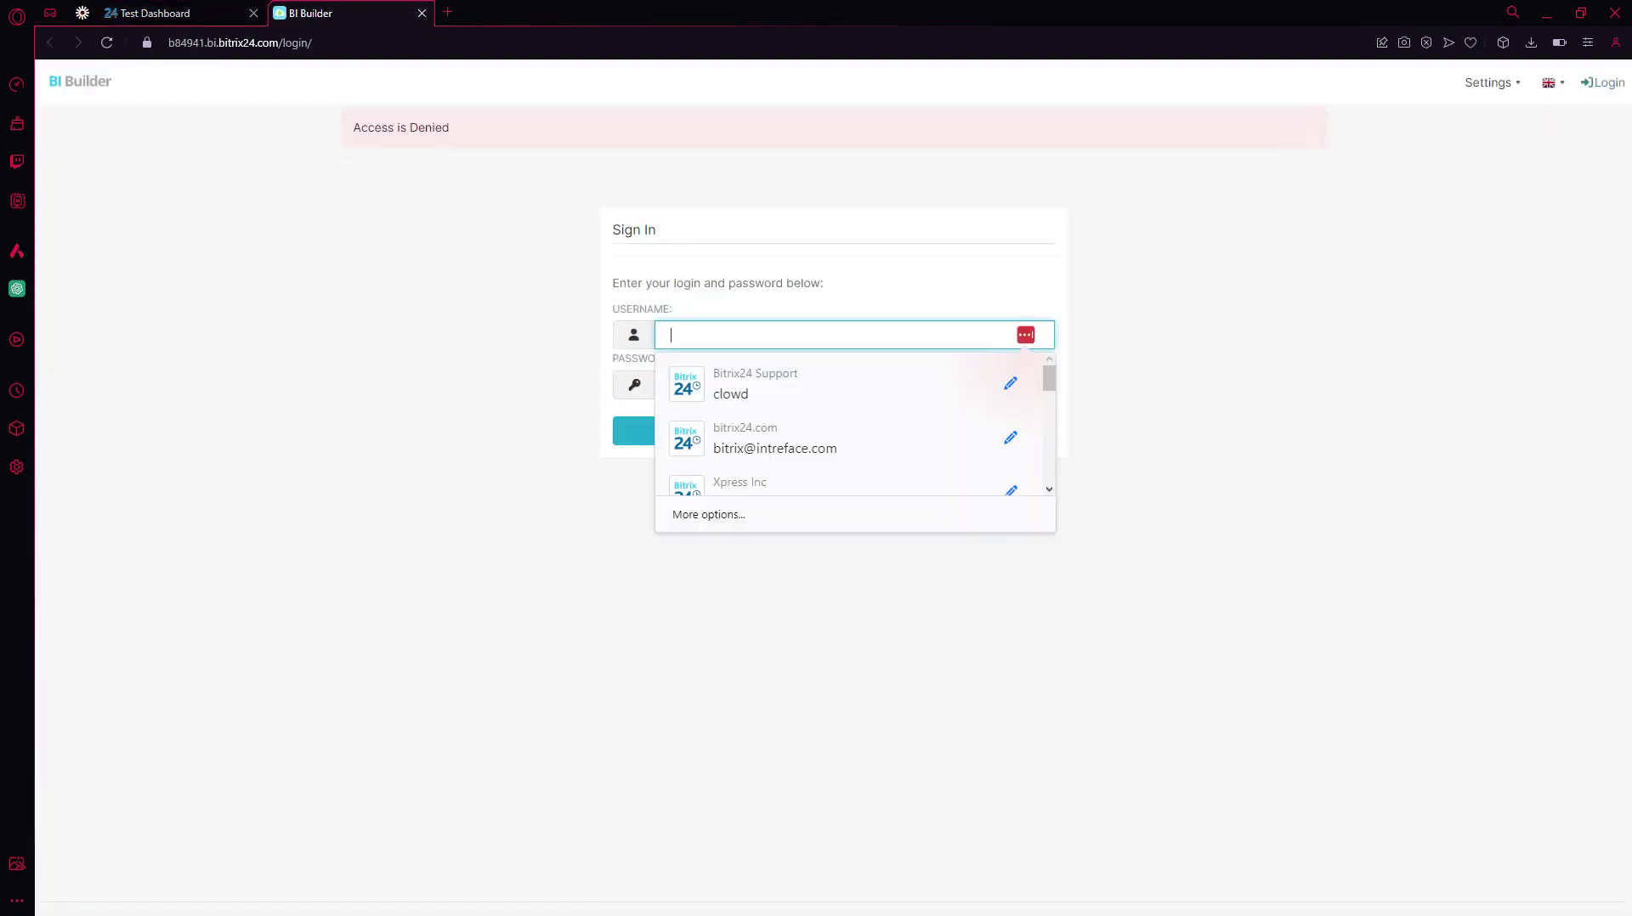
# - Sign in to BI Builder with the login and pasted password, declining to save it in LastPass
pyautogui.write('bitrix')
pyautogui.press('Tab')
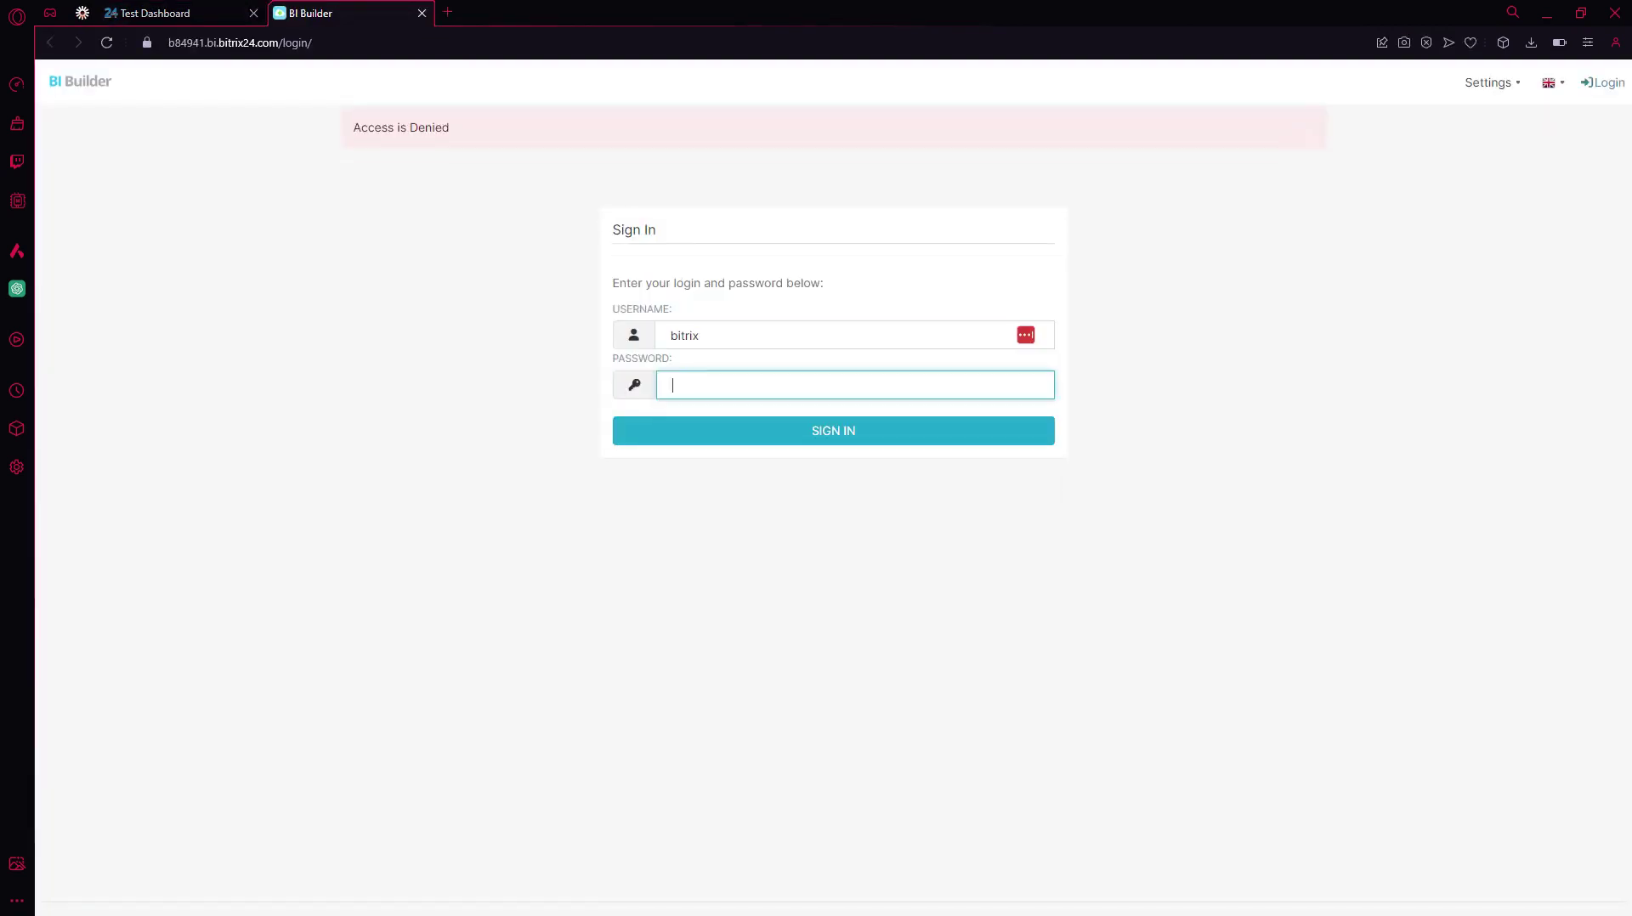
pyautogui.hotkey('ctrl', 'v')
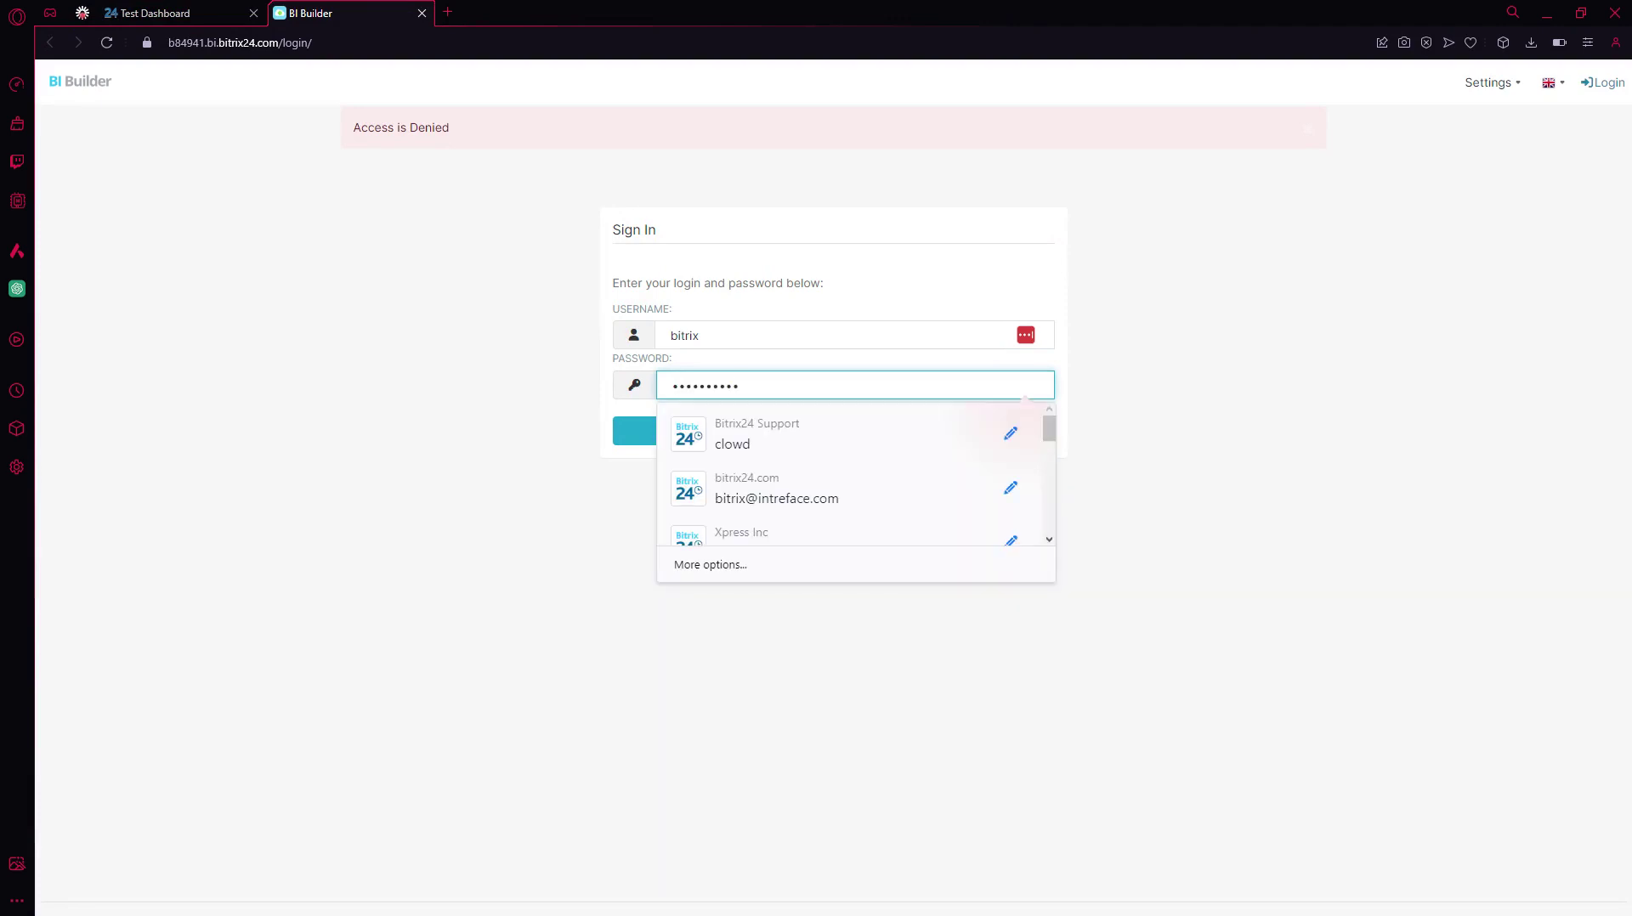
pyautogui.click(602, 384)
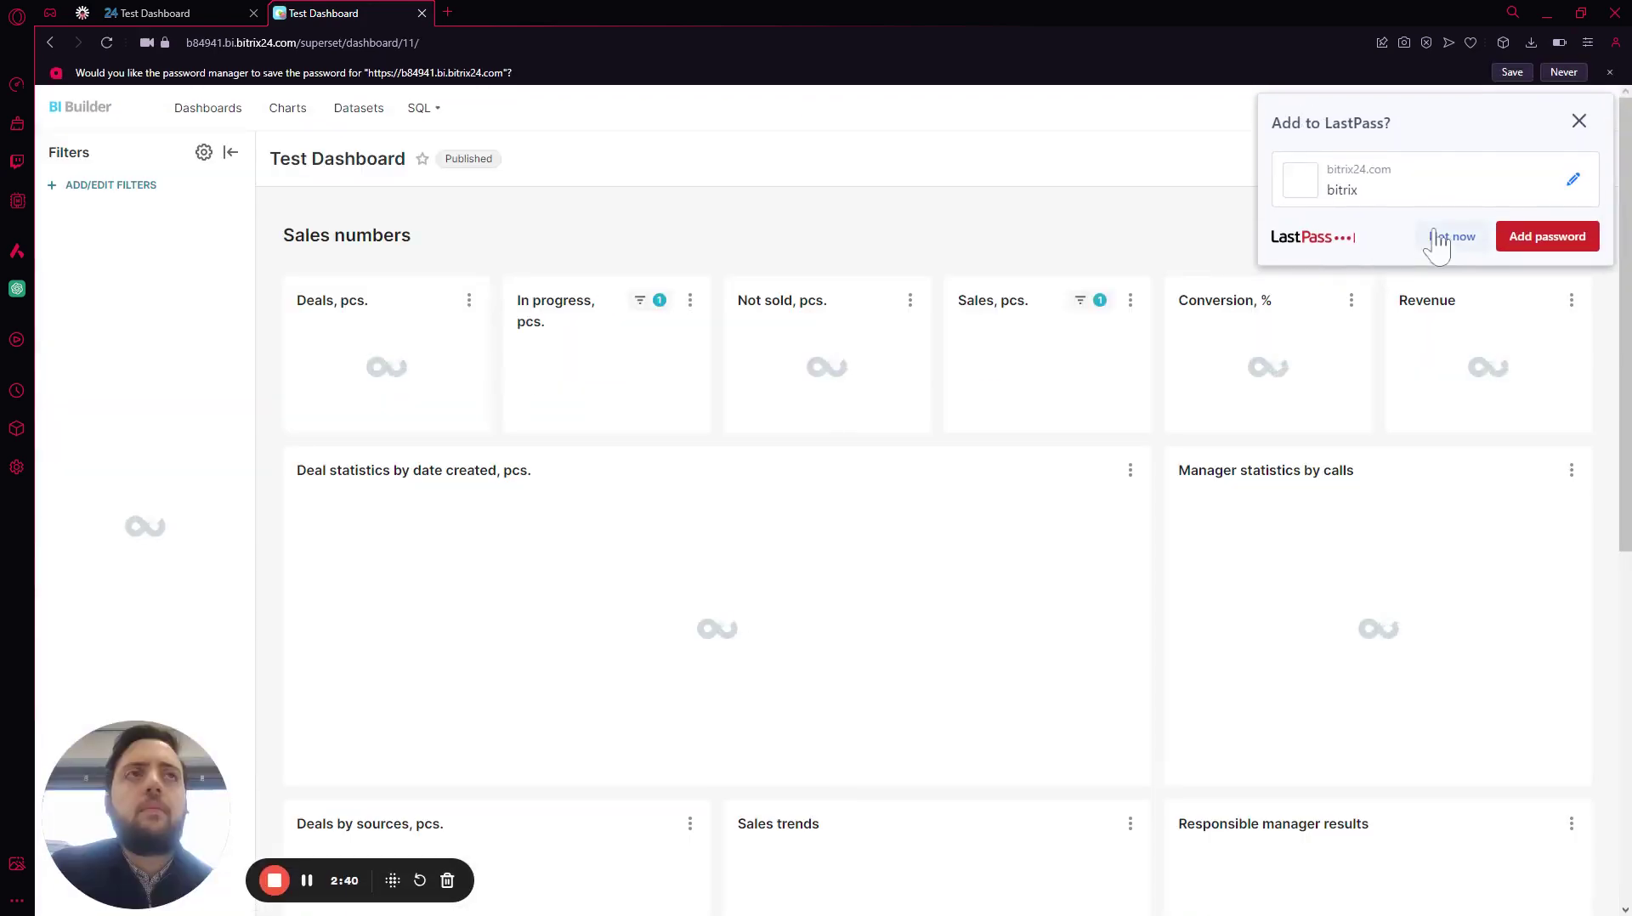
pyautogui.click(1440, 238)
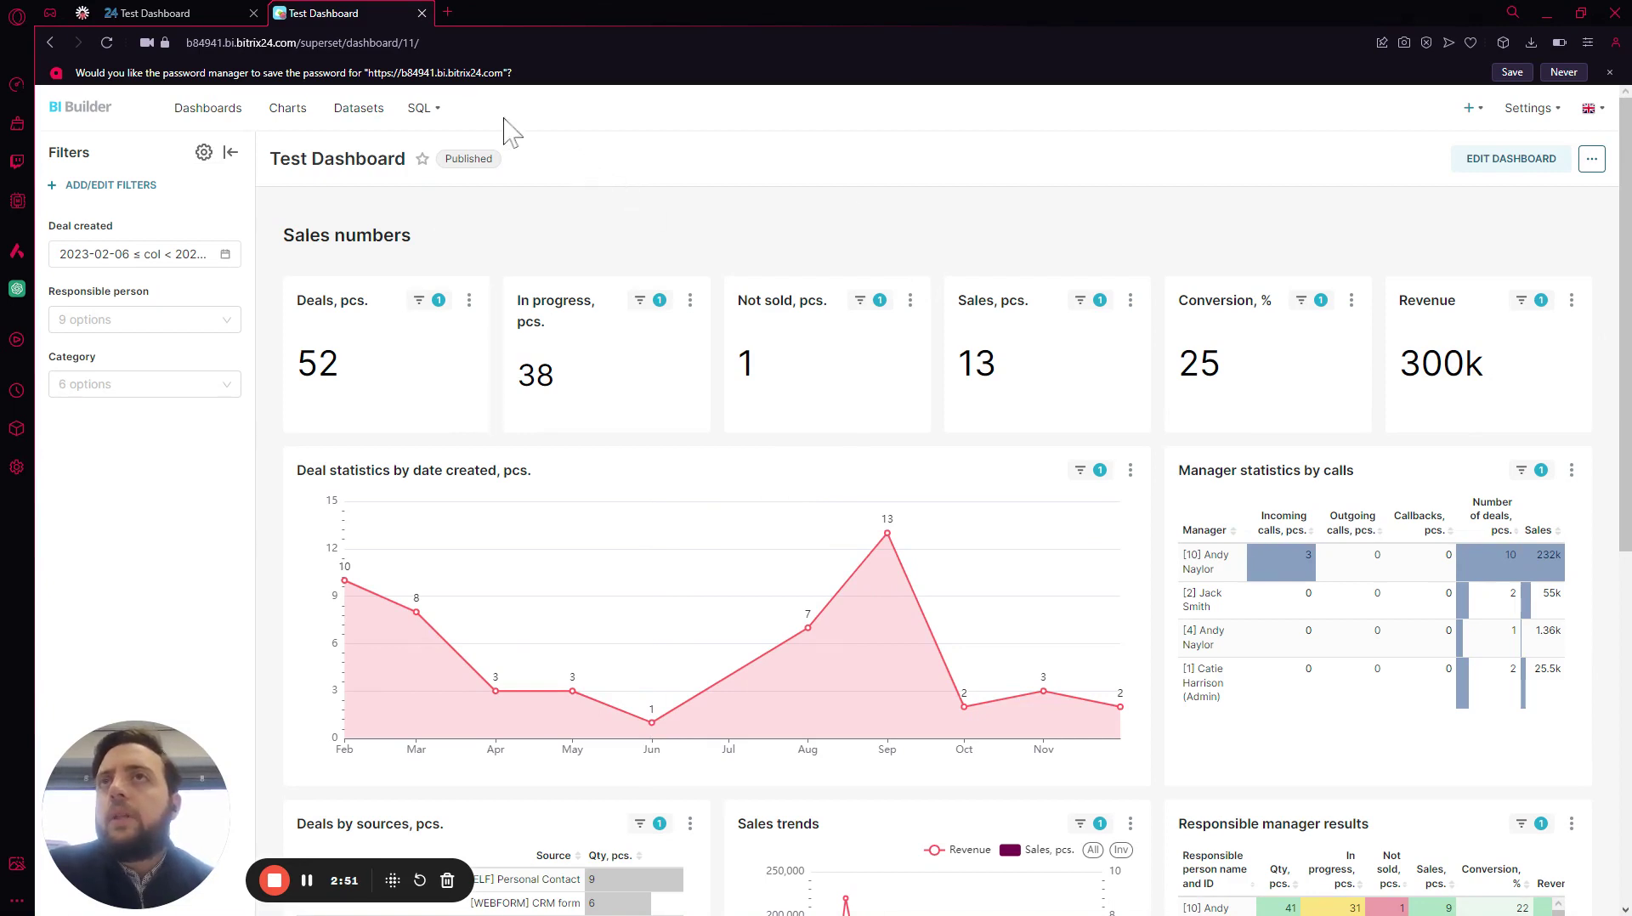
pyautogui.moveTo(426, 120)
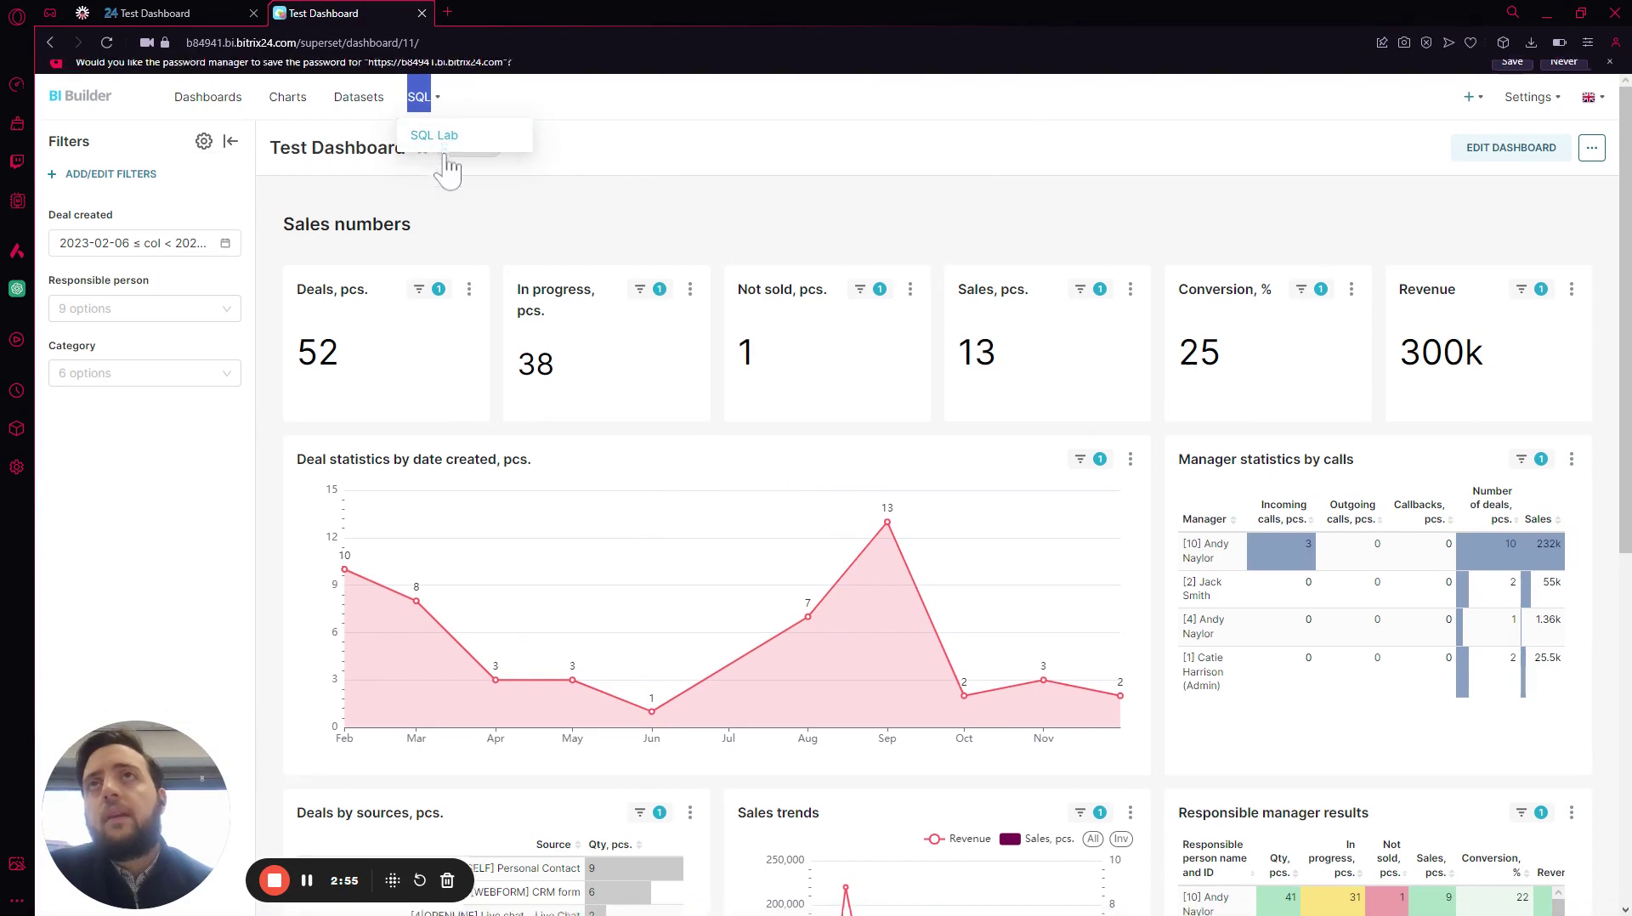
# - Open SQL Lab in its new tab, look through the query editor, then go to the Charts list
pyautogui.click(440, 140)
pyautogui.click(508, 13)
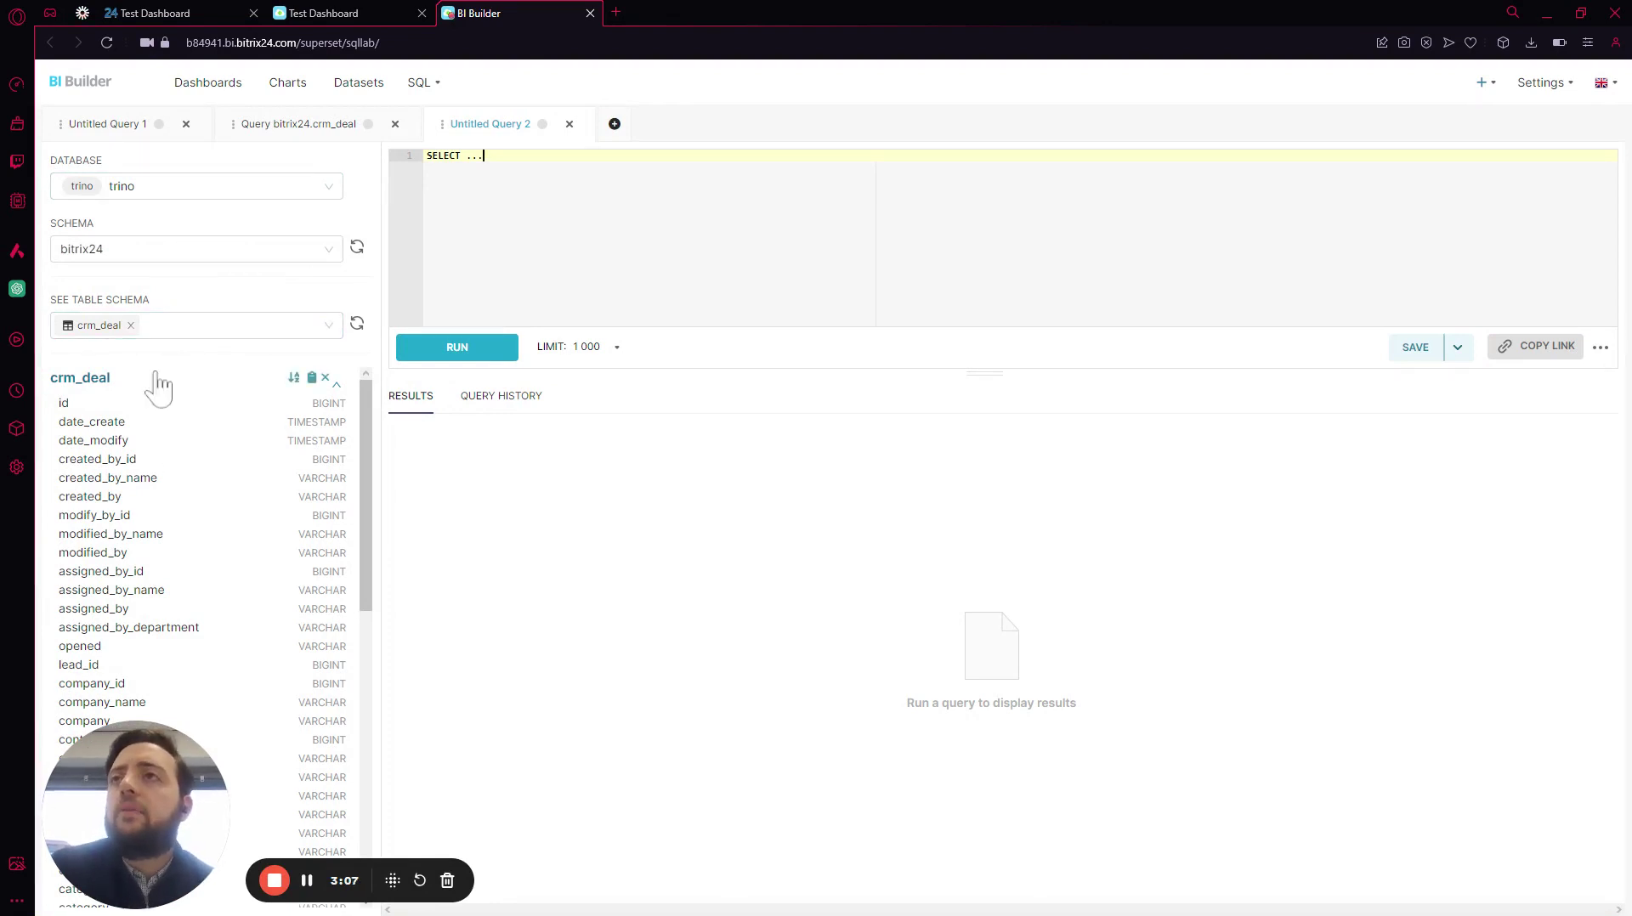
pyautogui.scroll(-3, 193, 508)
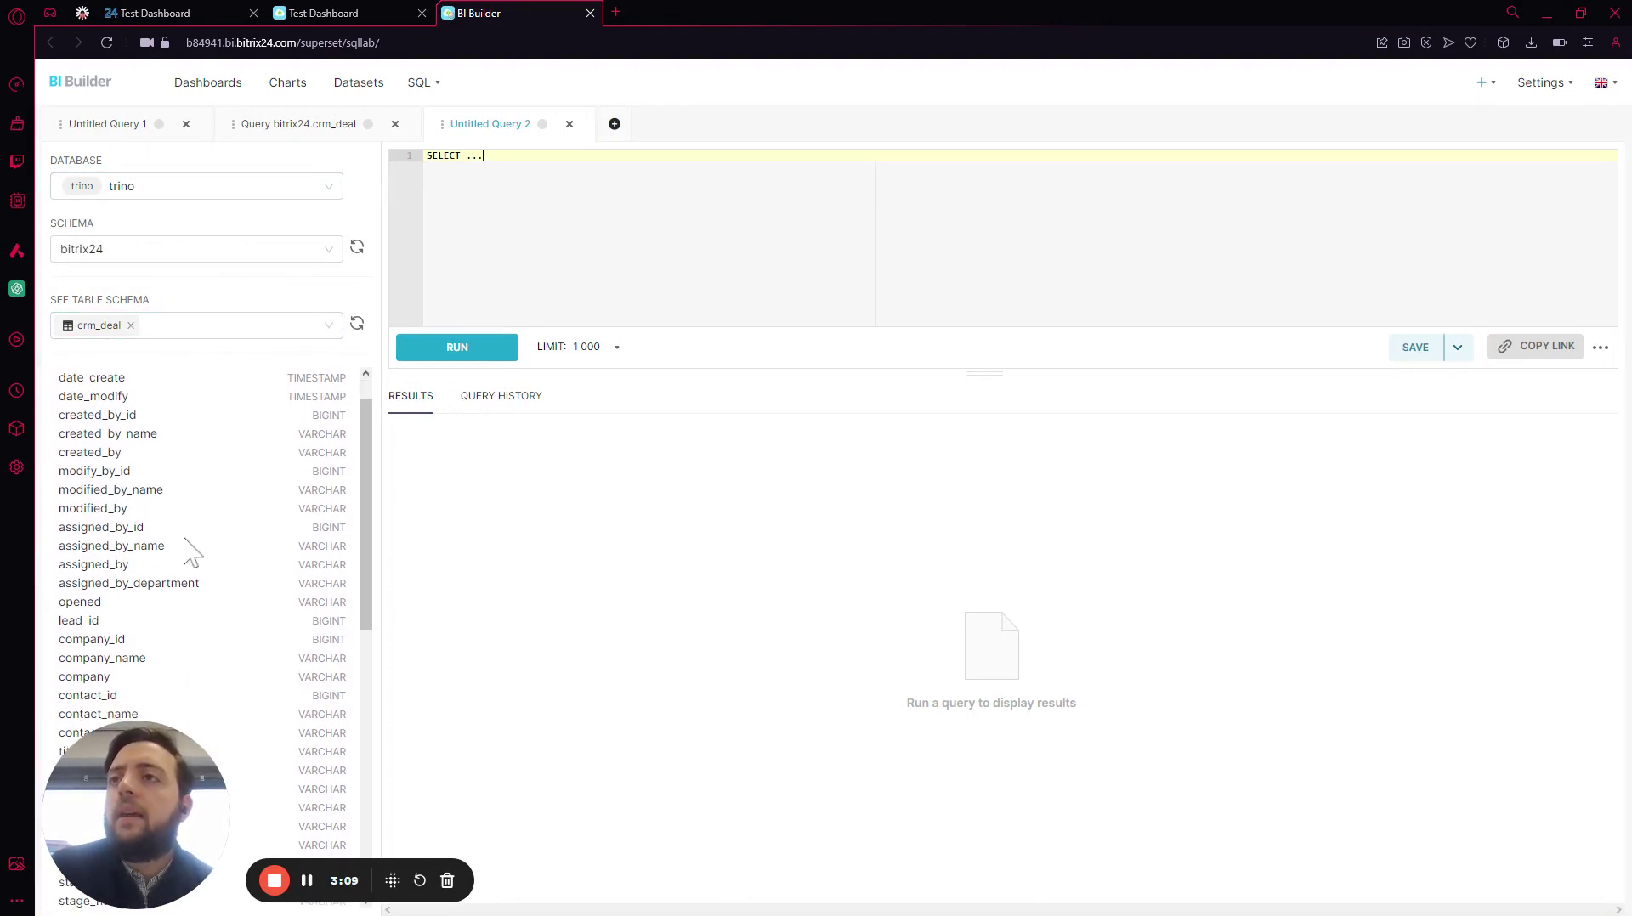
pyautogui.scroll(-2, 174, 595)
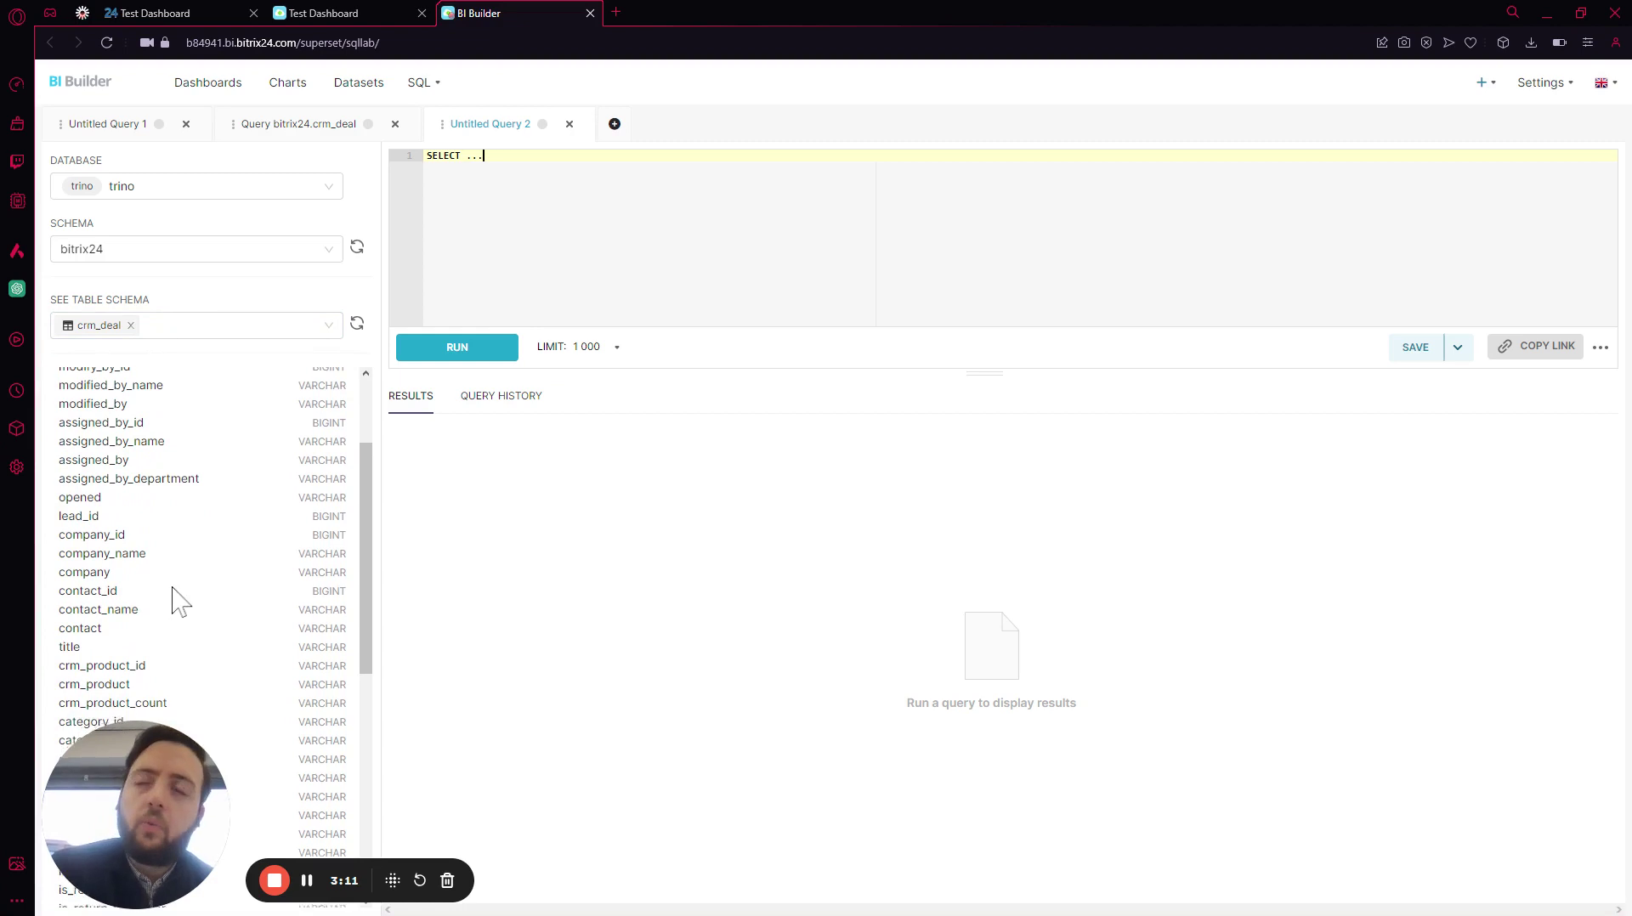
pyautogui.scroll(-2, 172, 599)
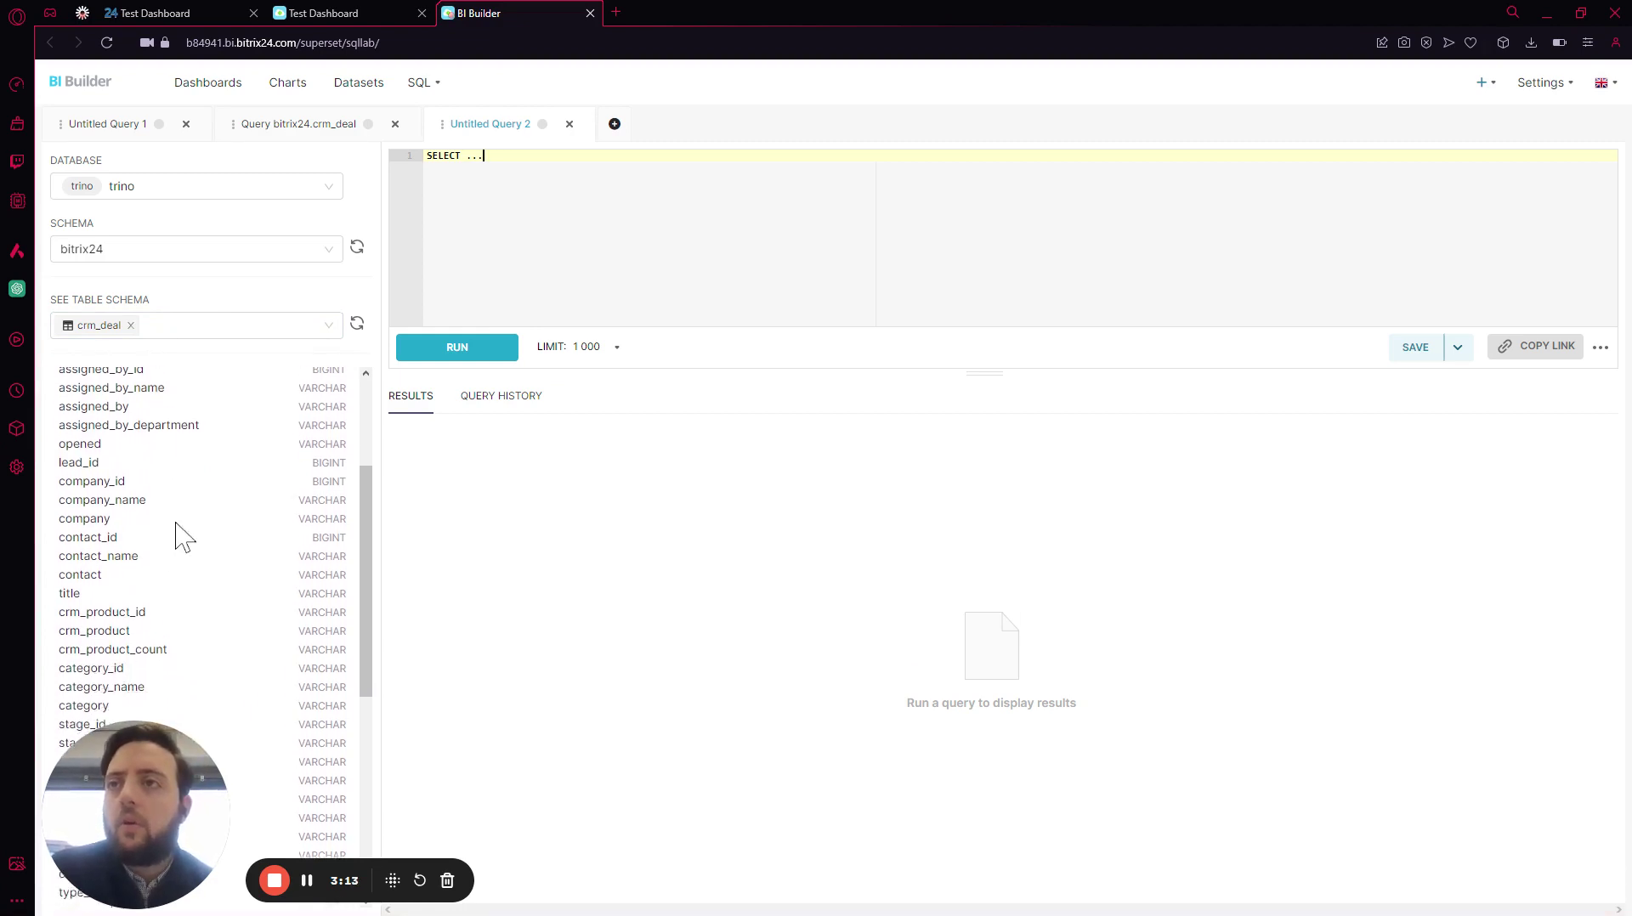
pyautogui.scroll(-2, 179, 548)
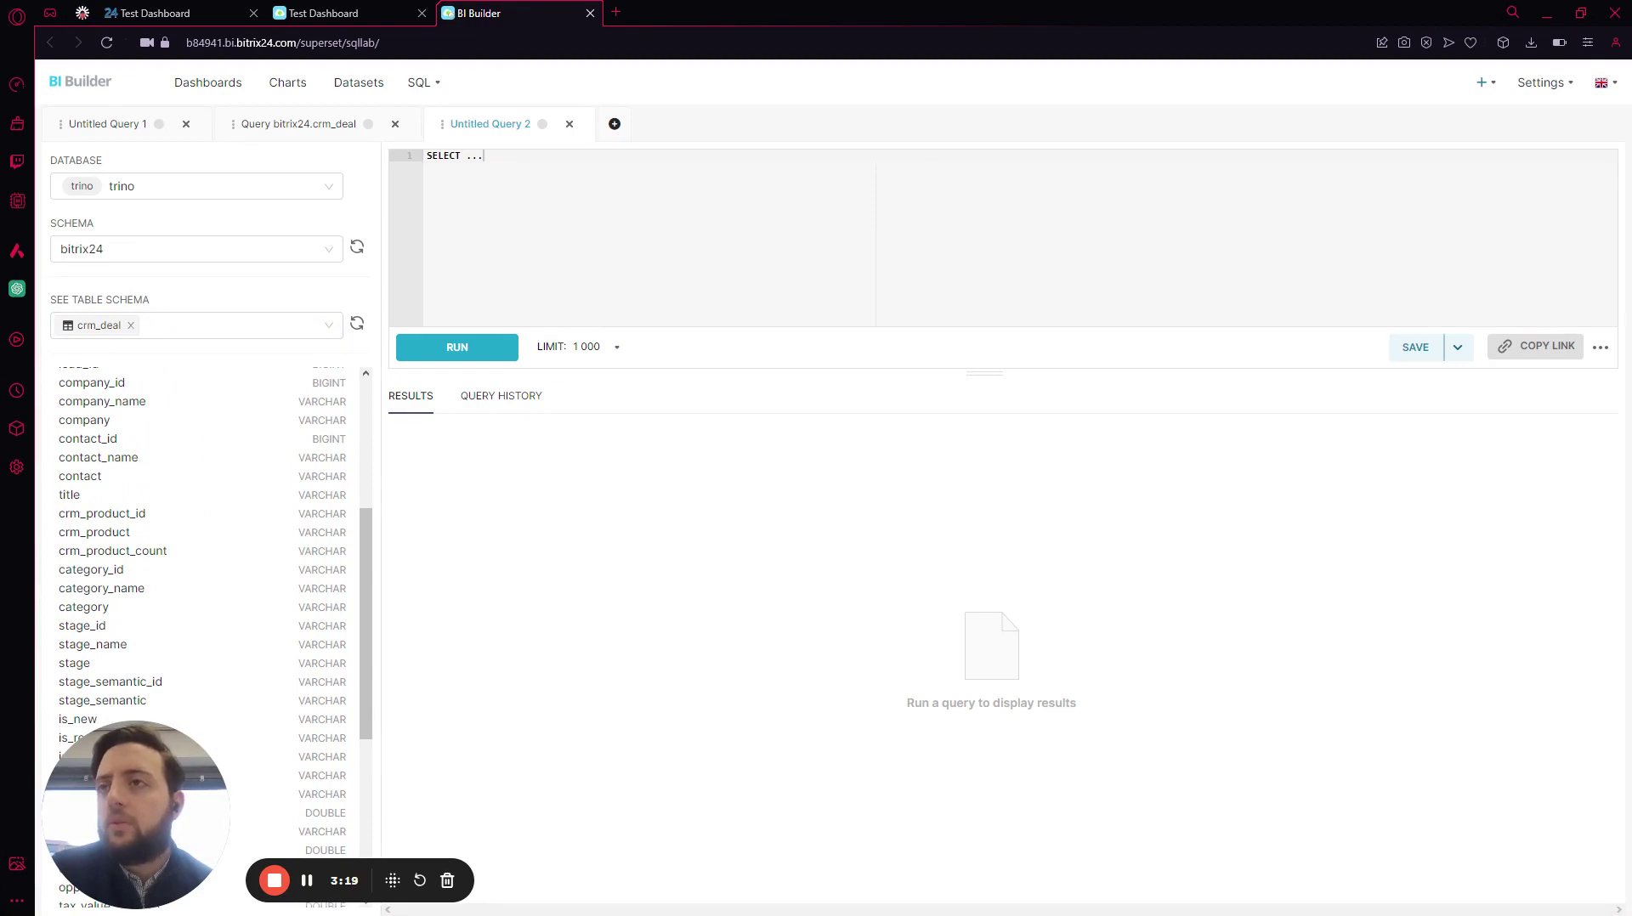
pyautogui.scroll(7, 204, 400)
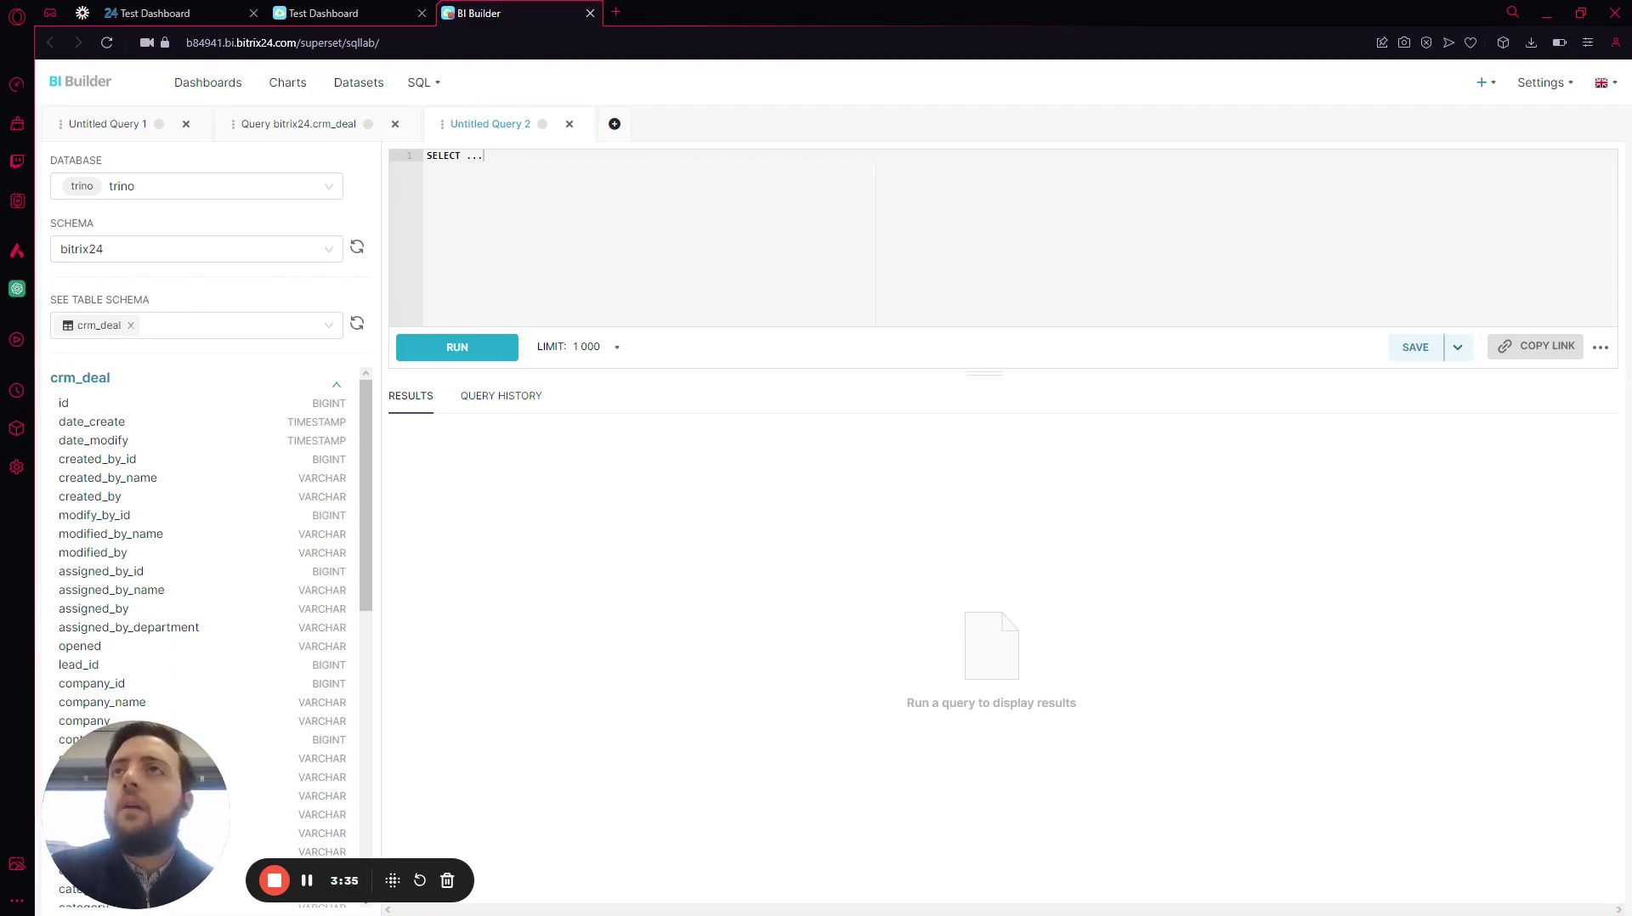
pyautogui.click(299, 94)
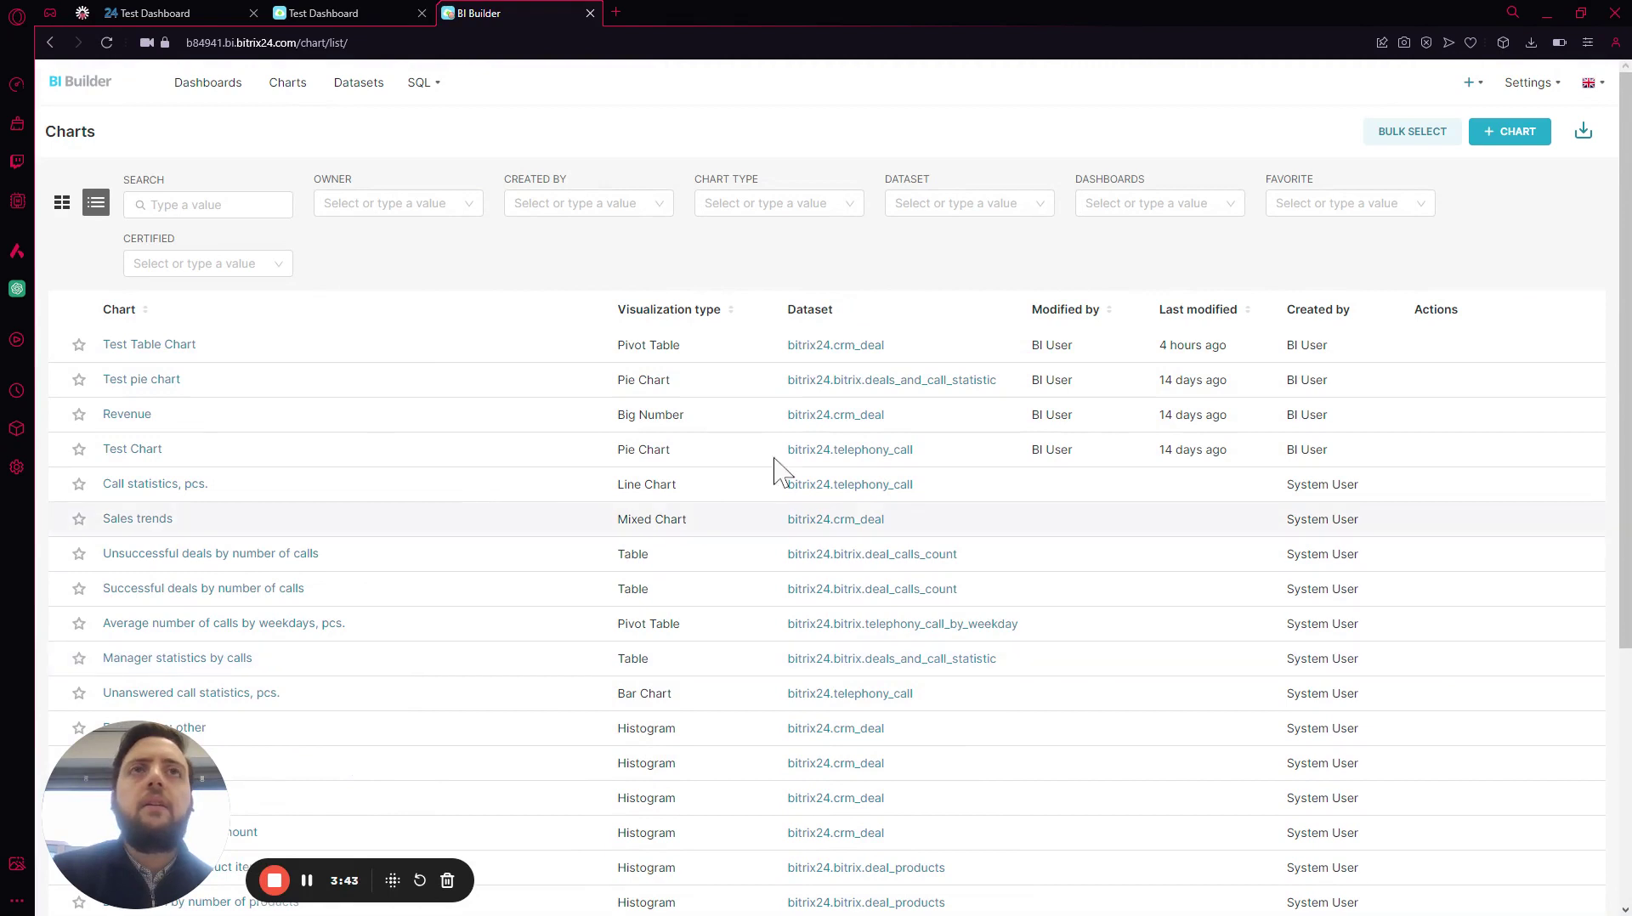
# - Create a new Pie Chart using the bitrix.deals_and_call_statistic dataset
pyautogui.click(1517, 132)
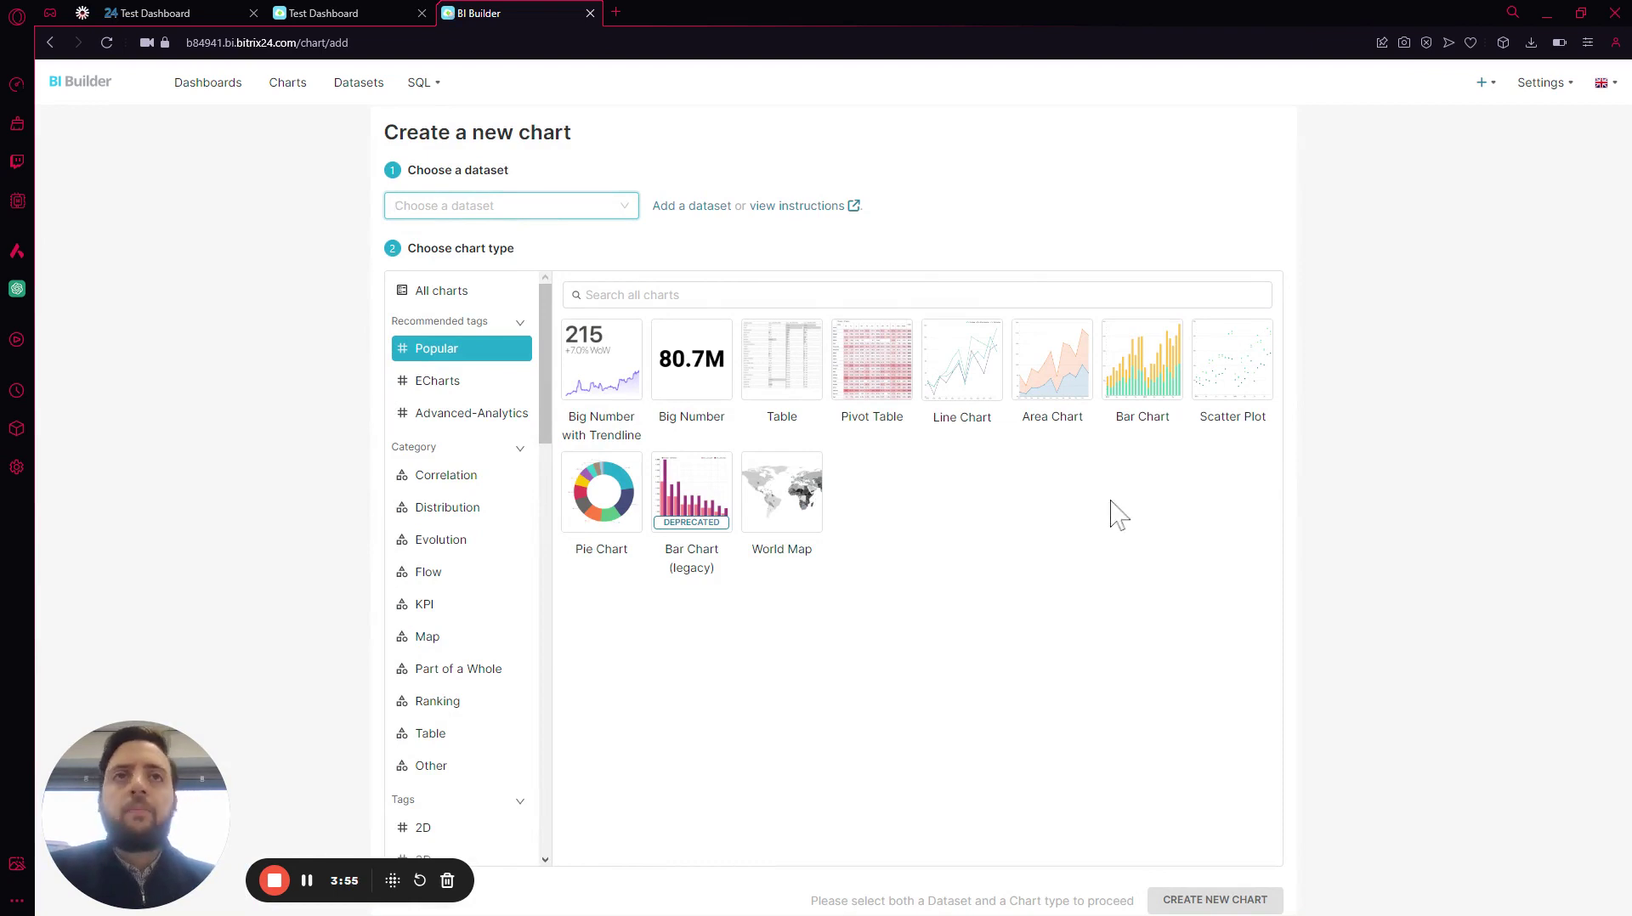
pyautogui.click(610, 518)
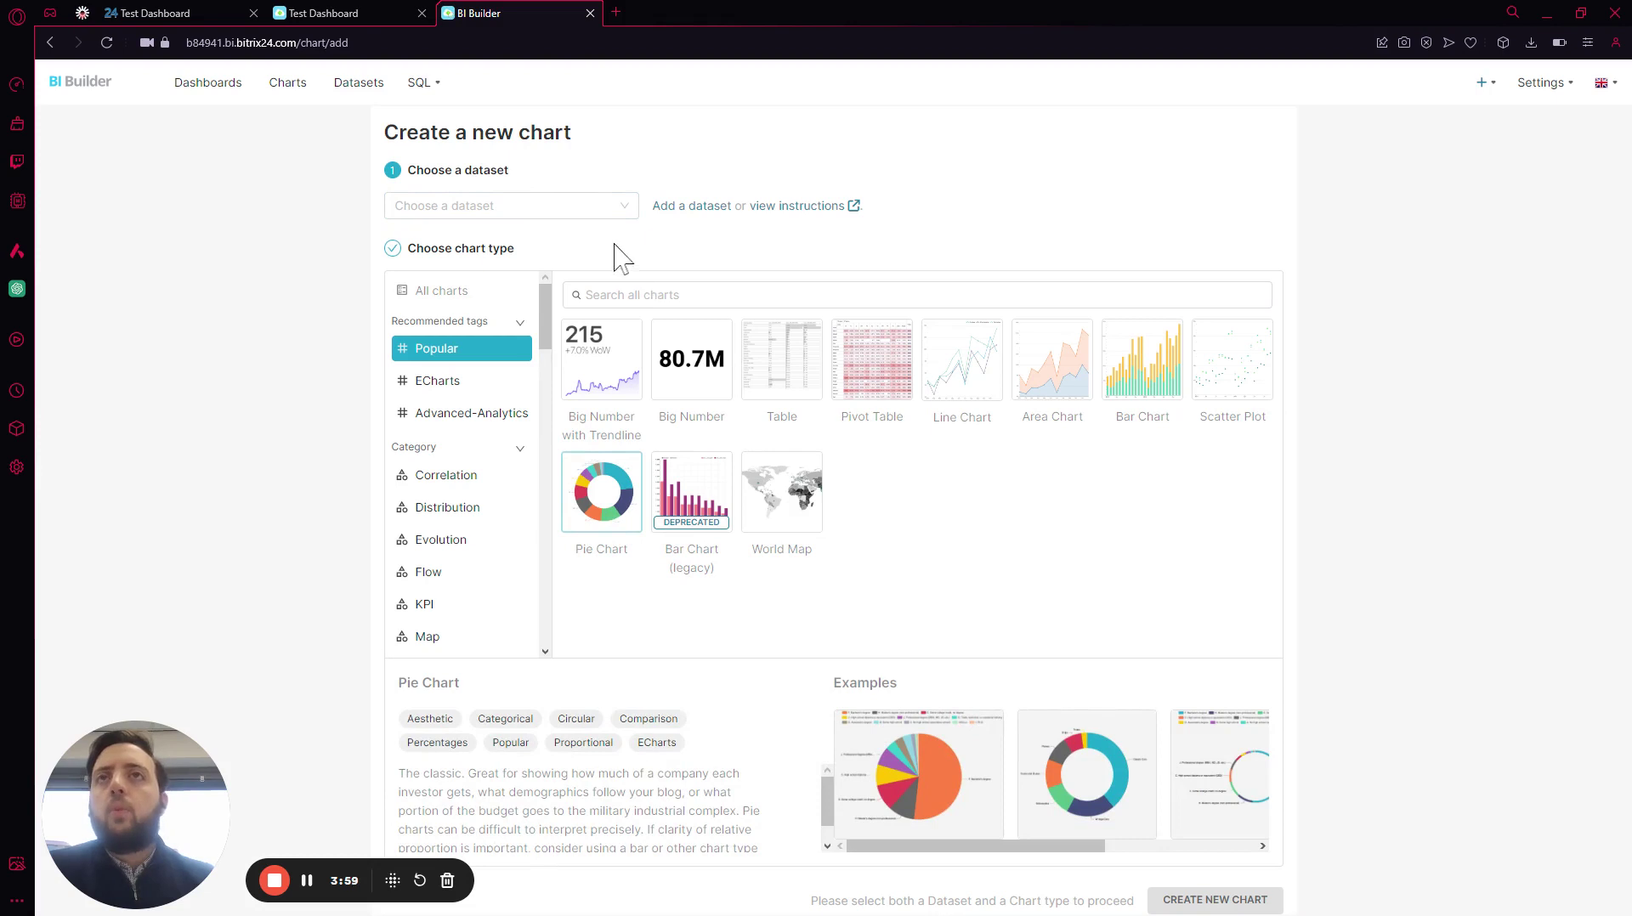
pyautogui.click(510, 205)
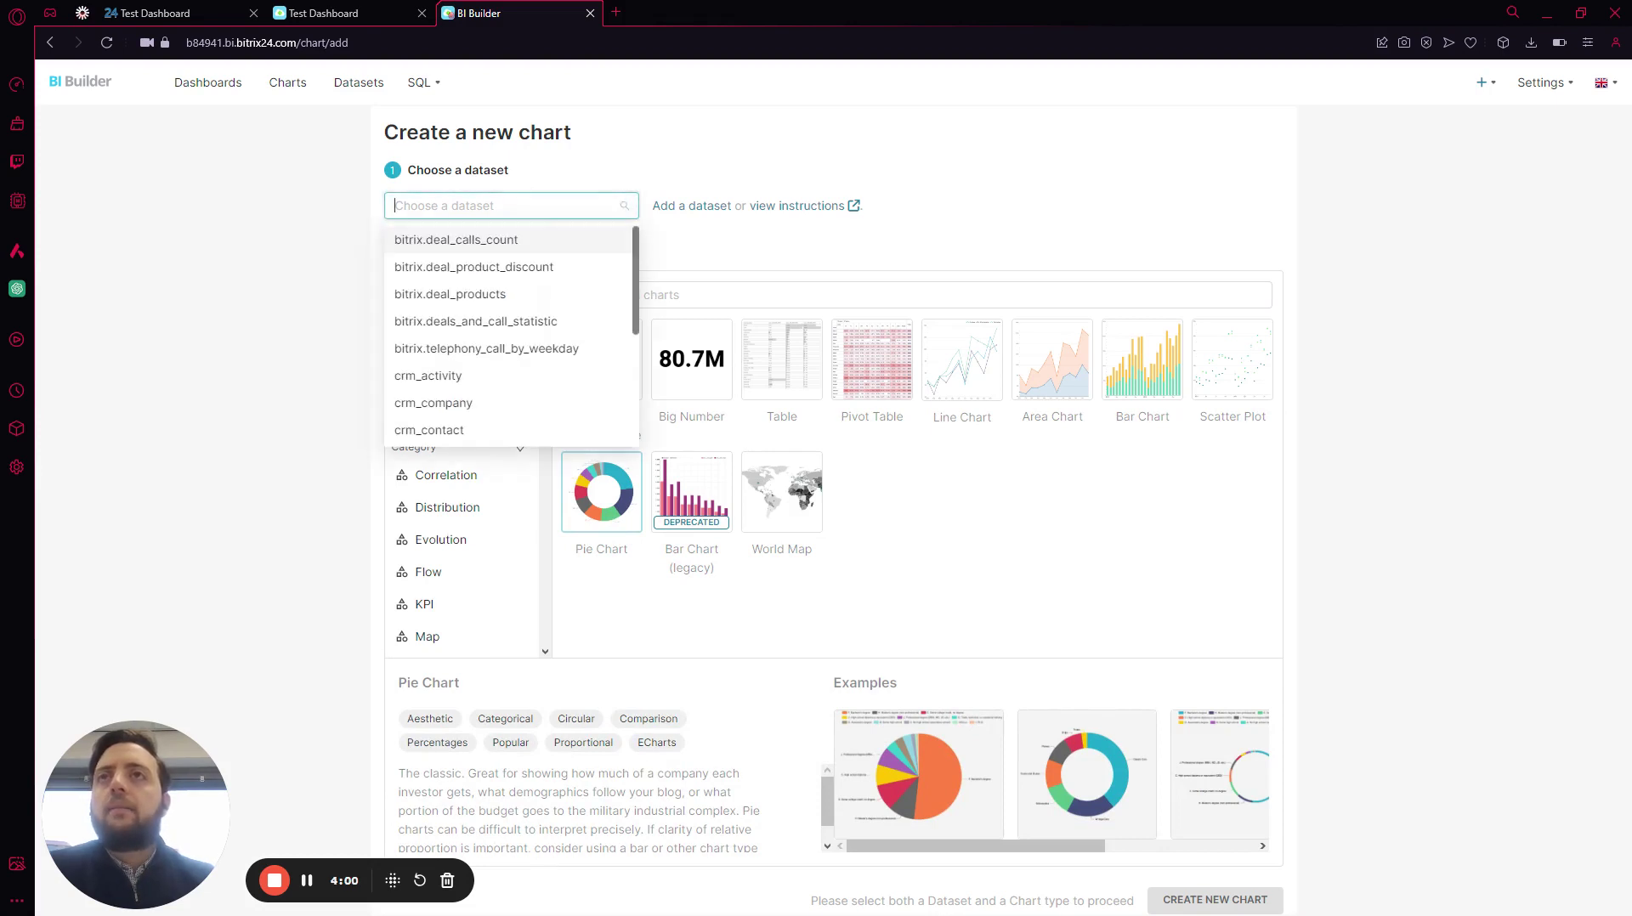
pyautogui.click(551, 328)
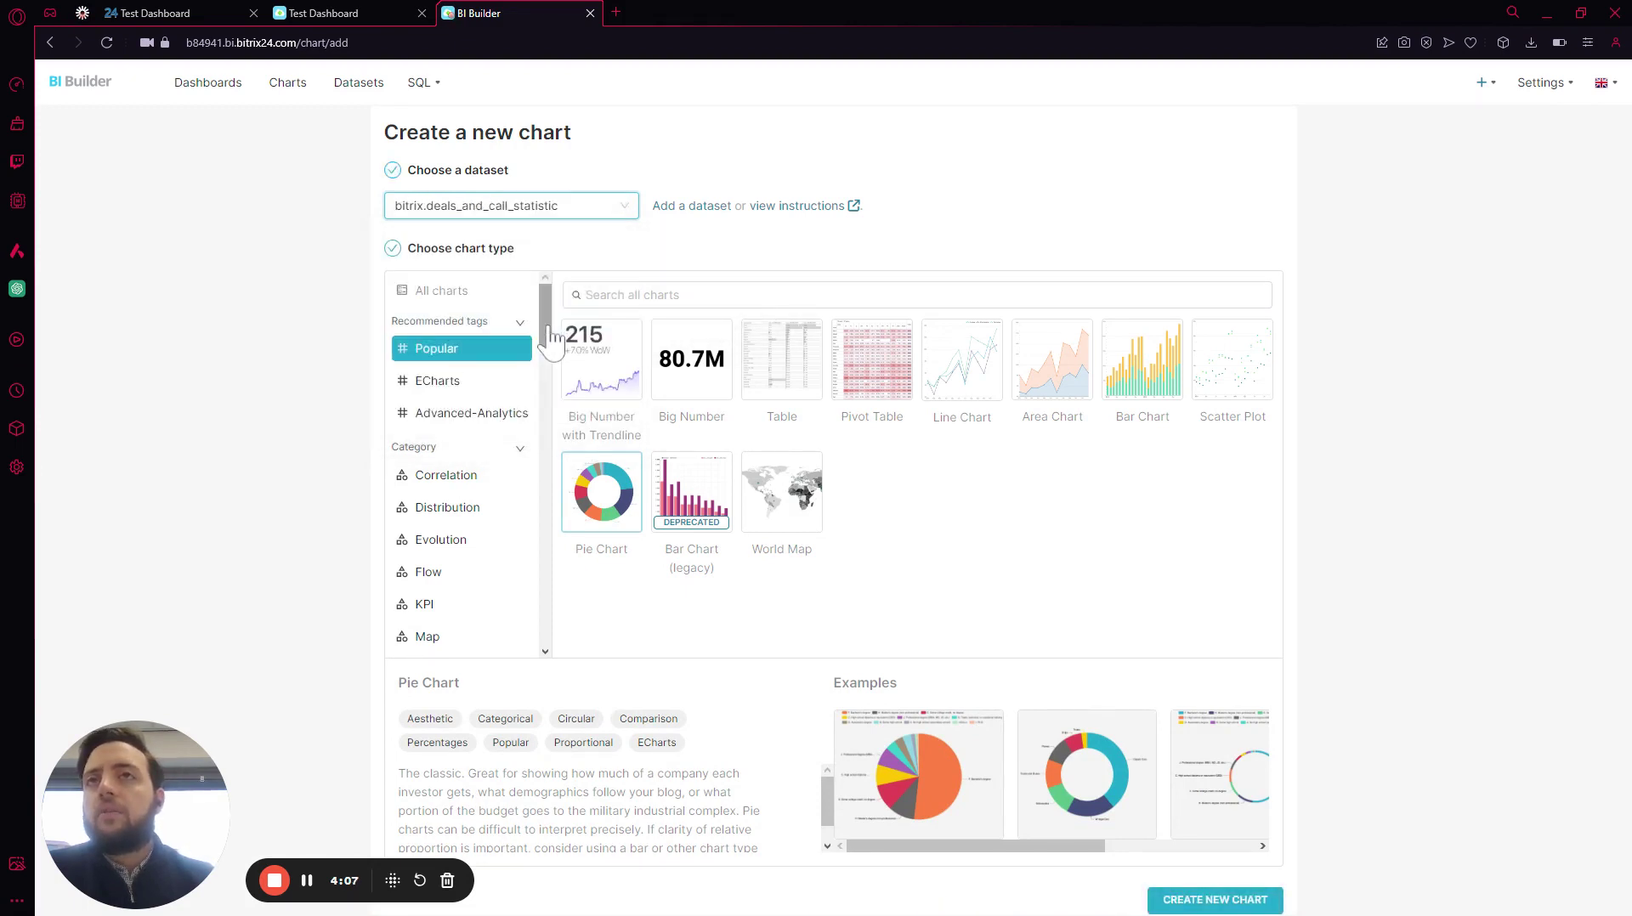
pyautogui.click(1226, 902)
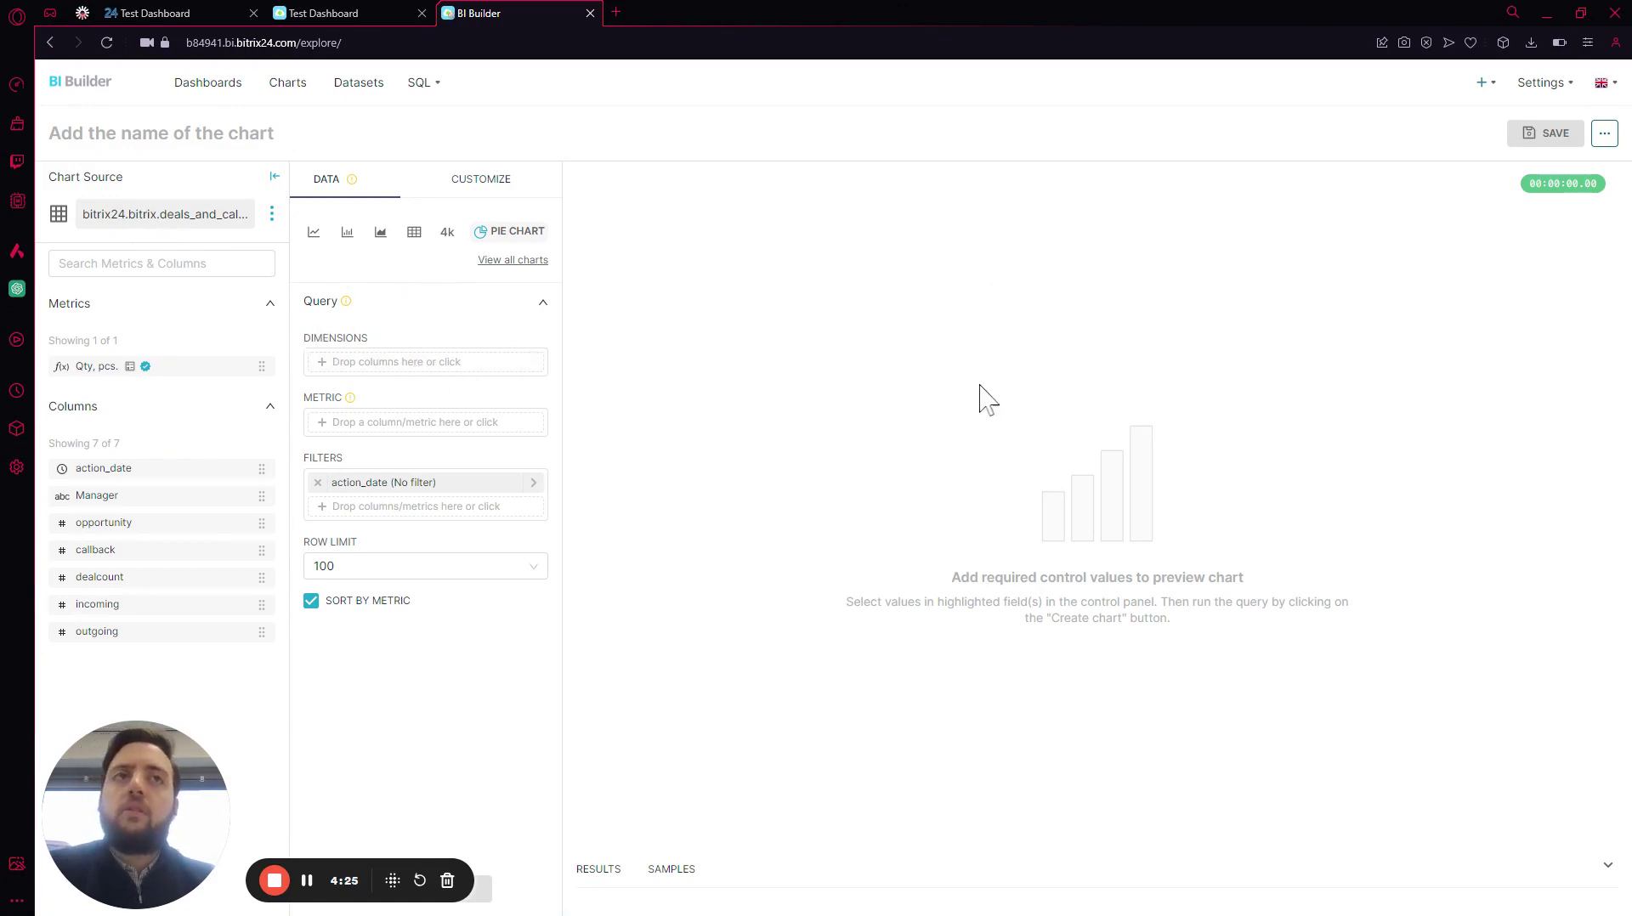
# - Pick Manager as a dimension and add the saved metric Qty, pcs. to the pie chart
pyautogui.click(509, 363)
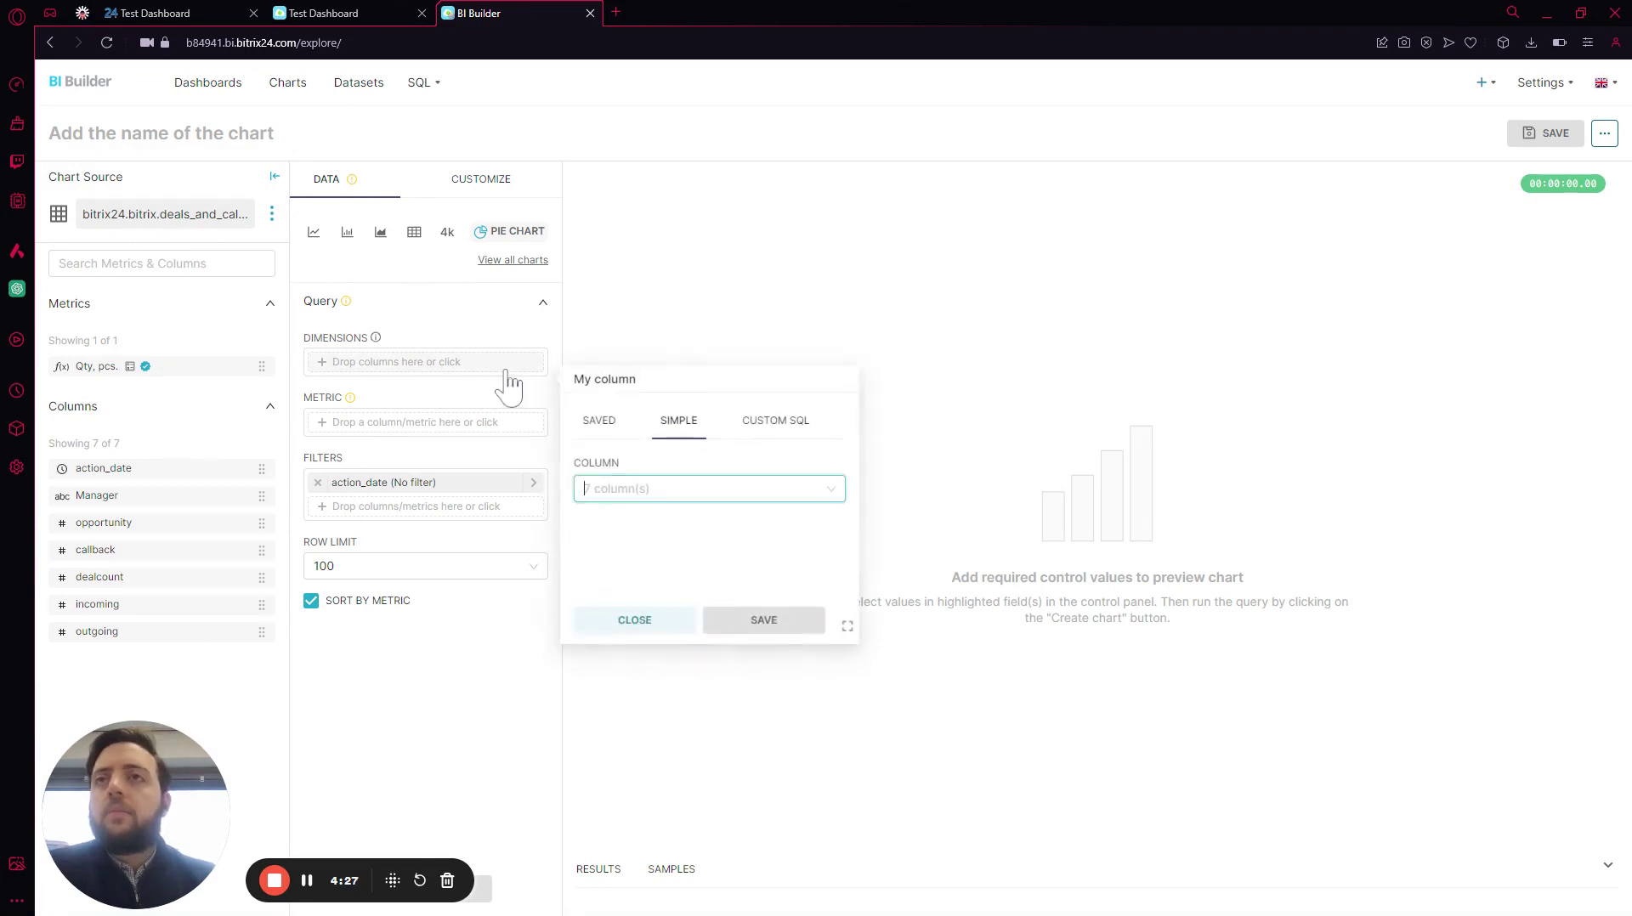
pyautogui.click(585, 489)
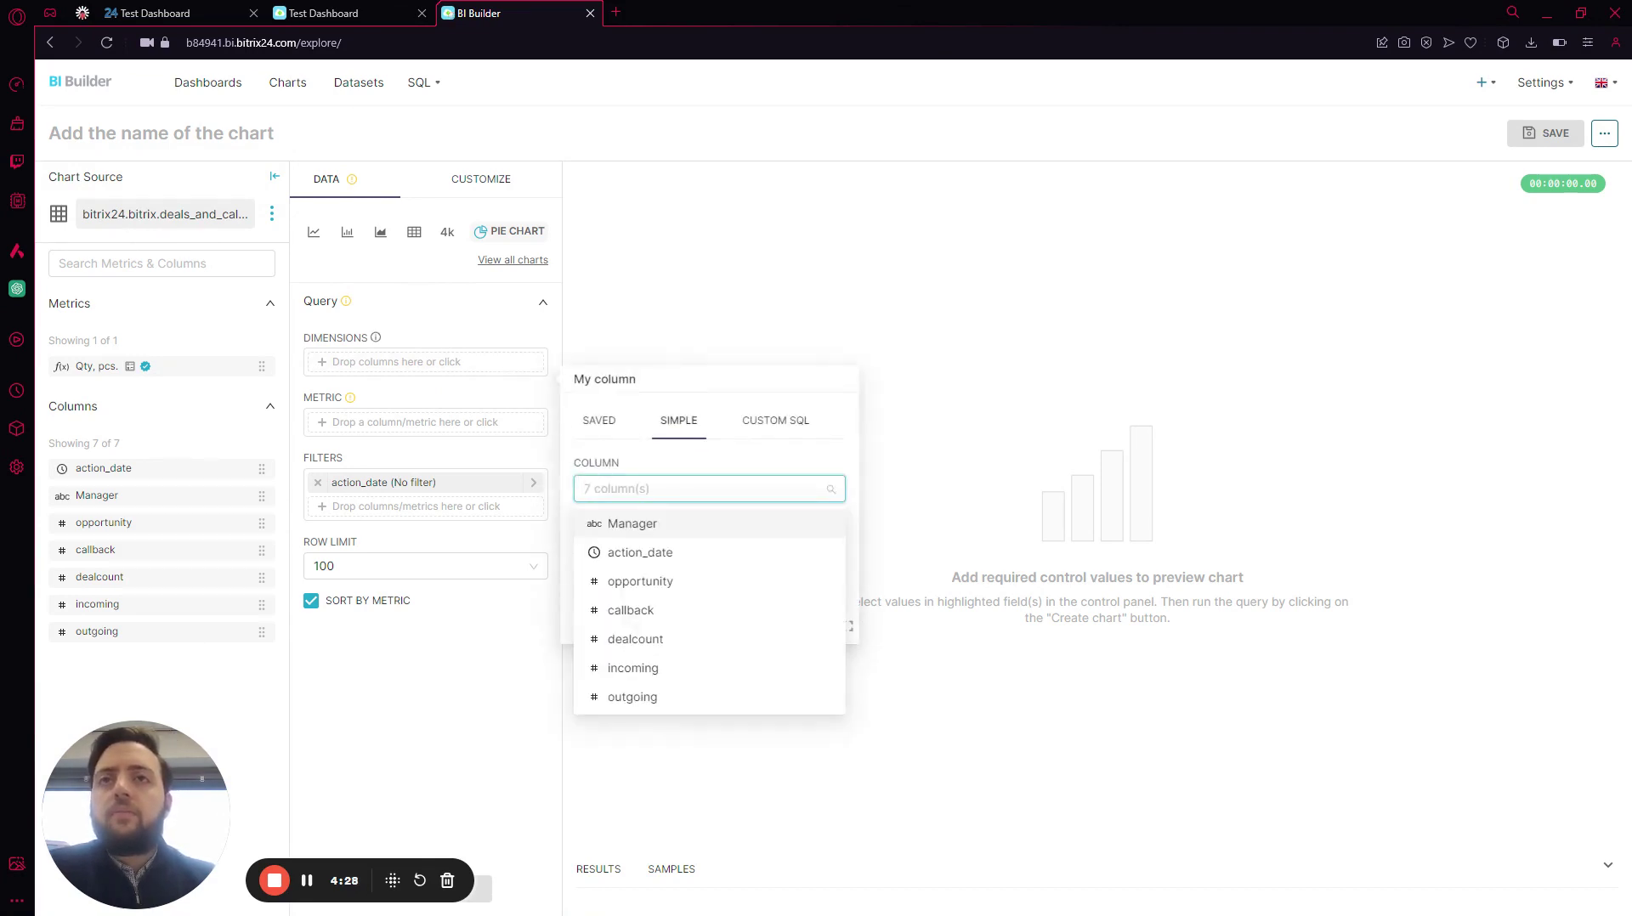
pyautogui.click(671, 528)
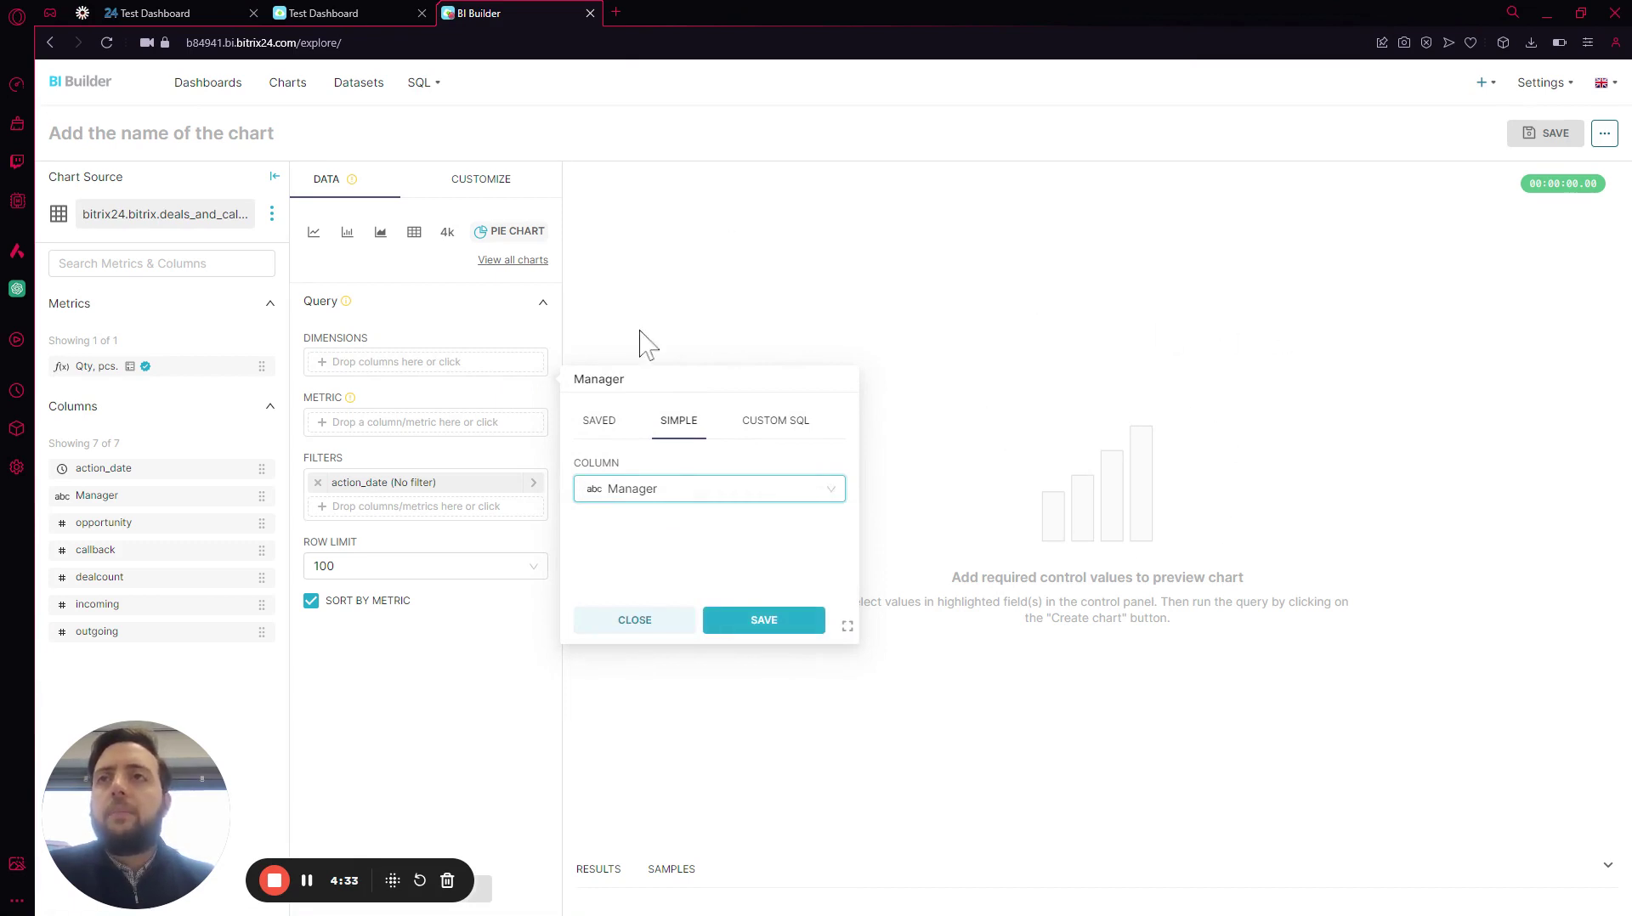
pyautogui.click(465, 423)
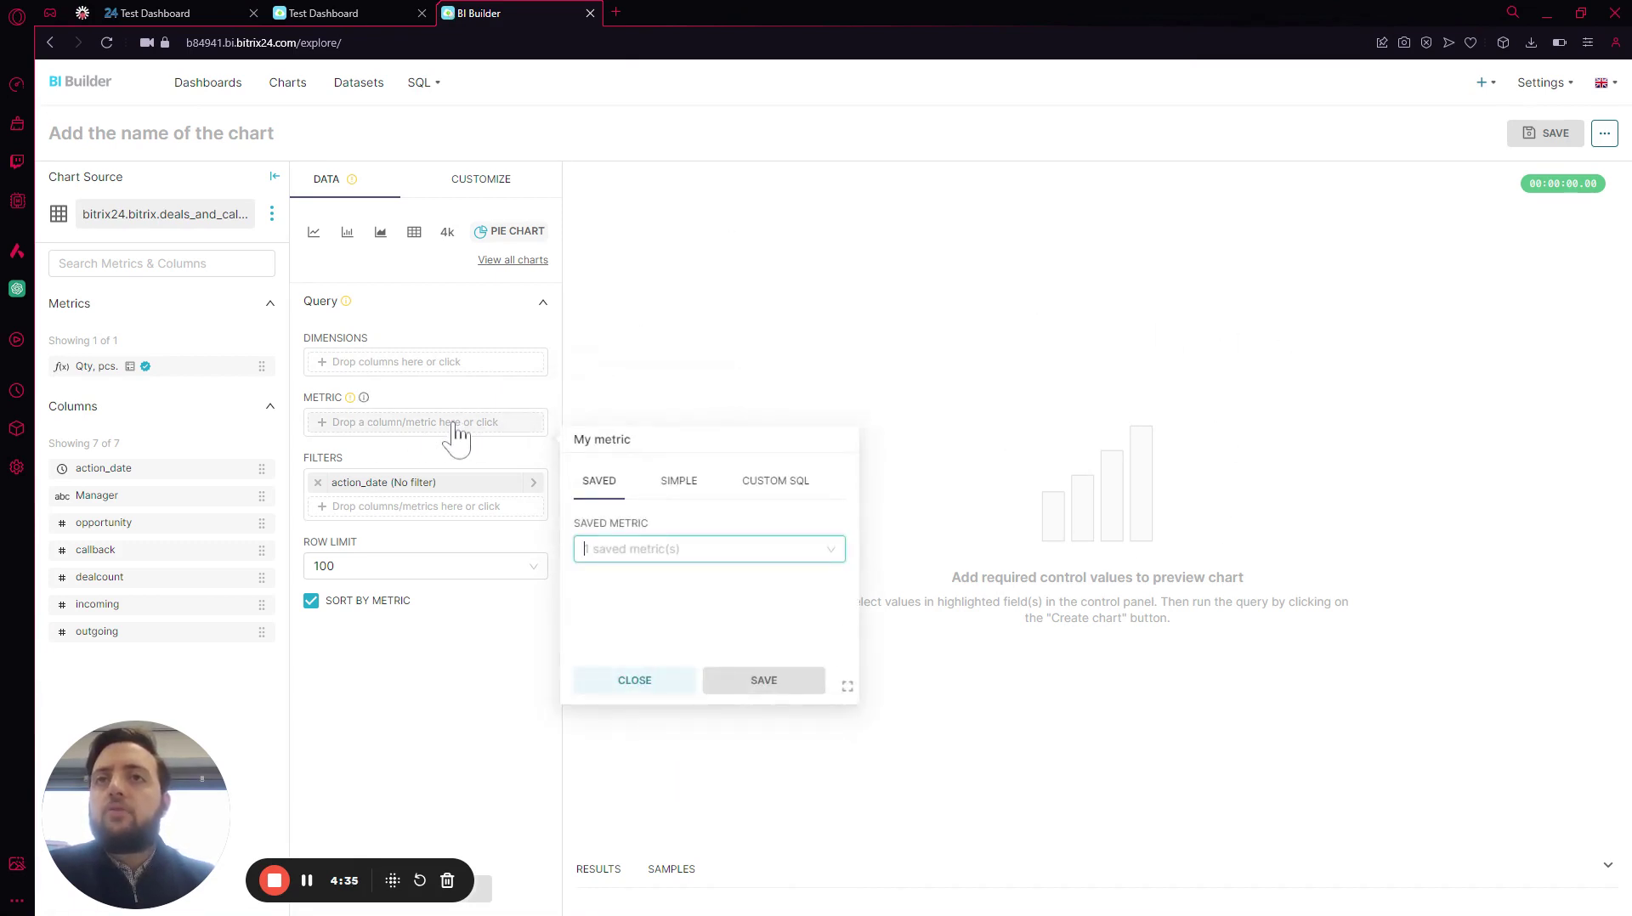
pyautogui.click(680, 549)
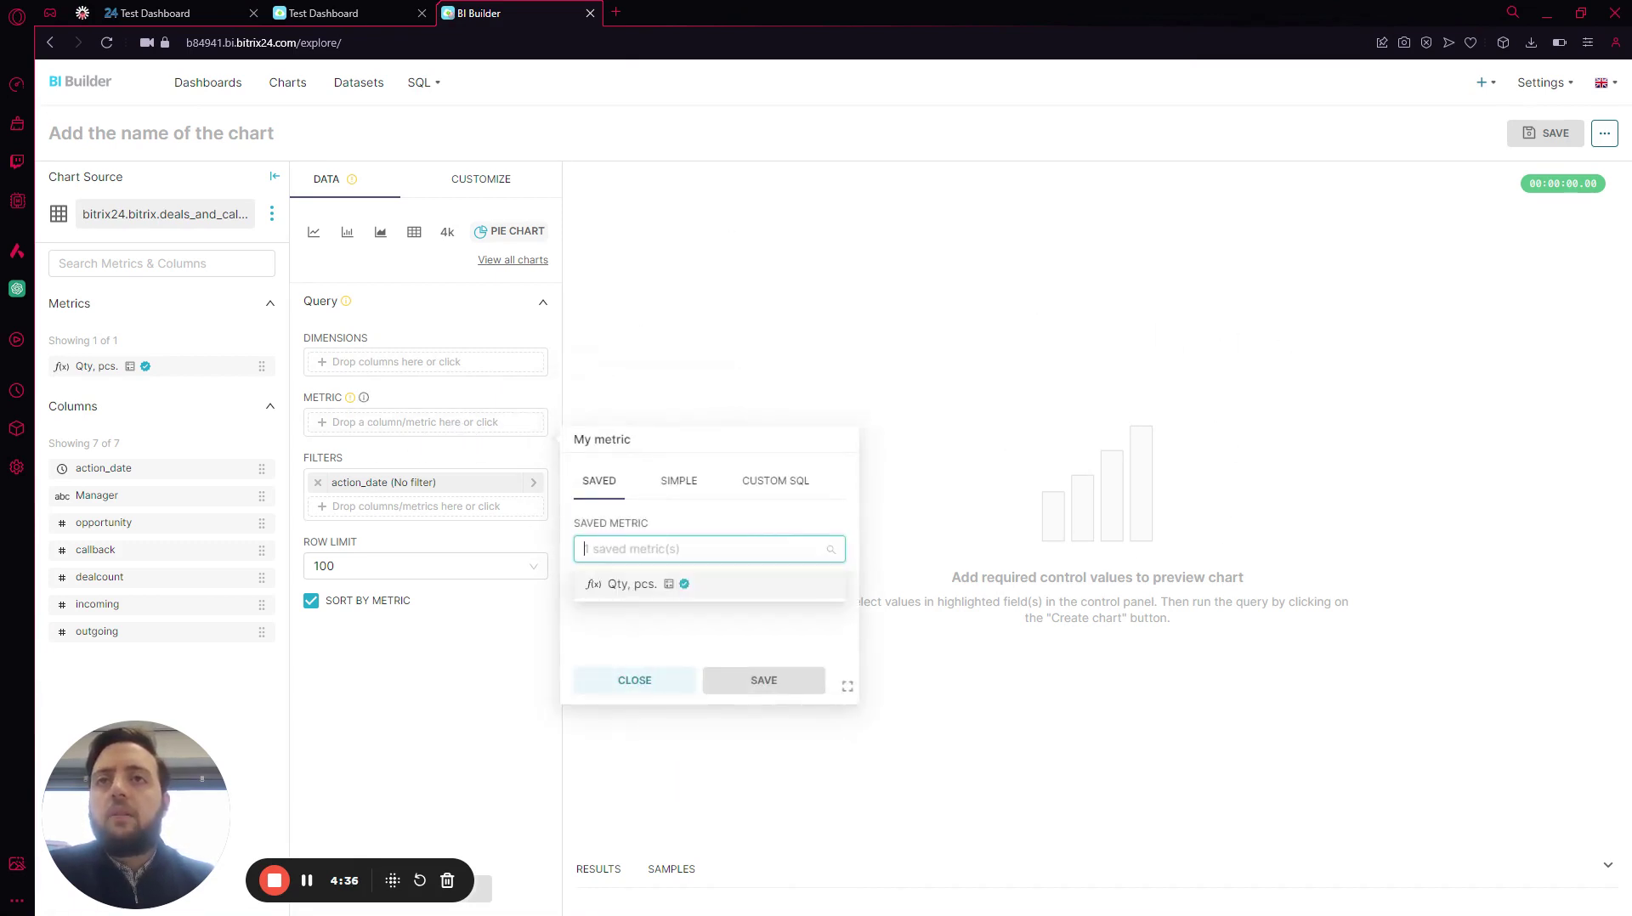
pyautogui.click(638, 585)
pyautogui.click(746, 683)
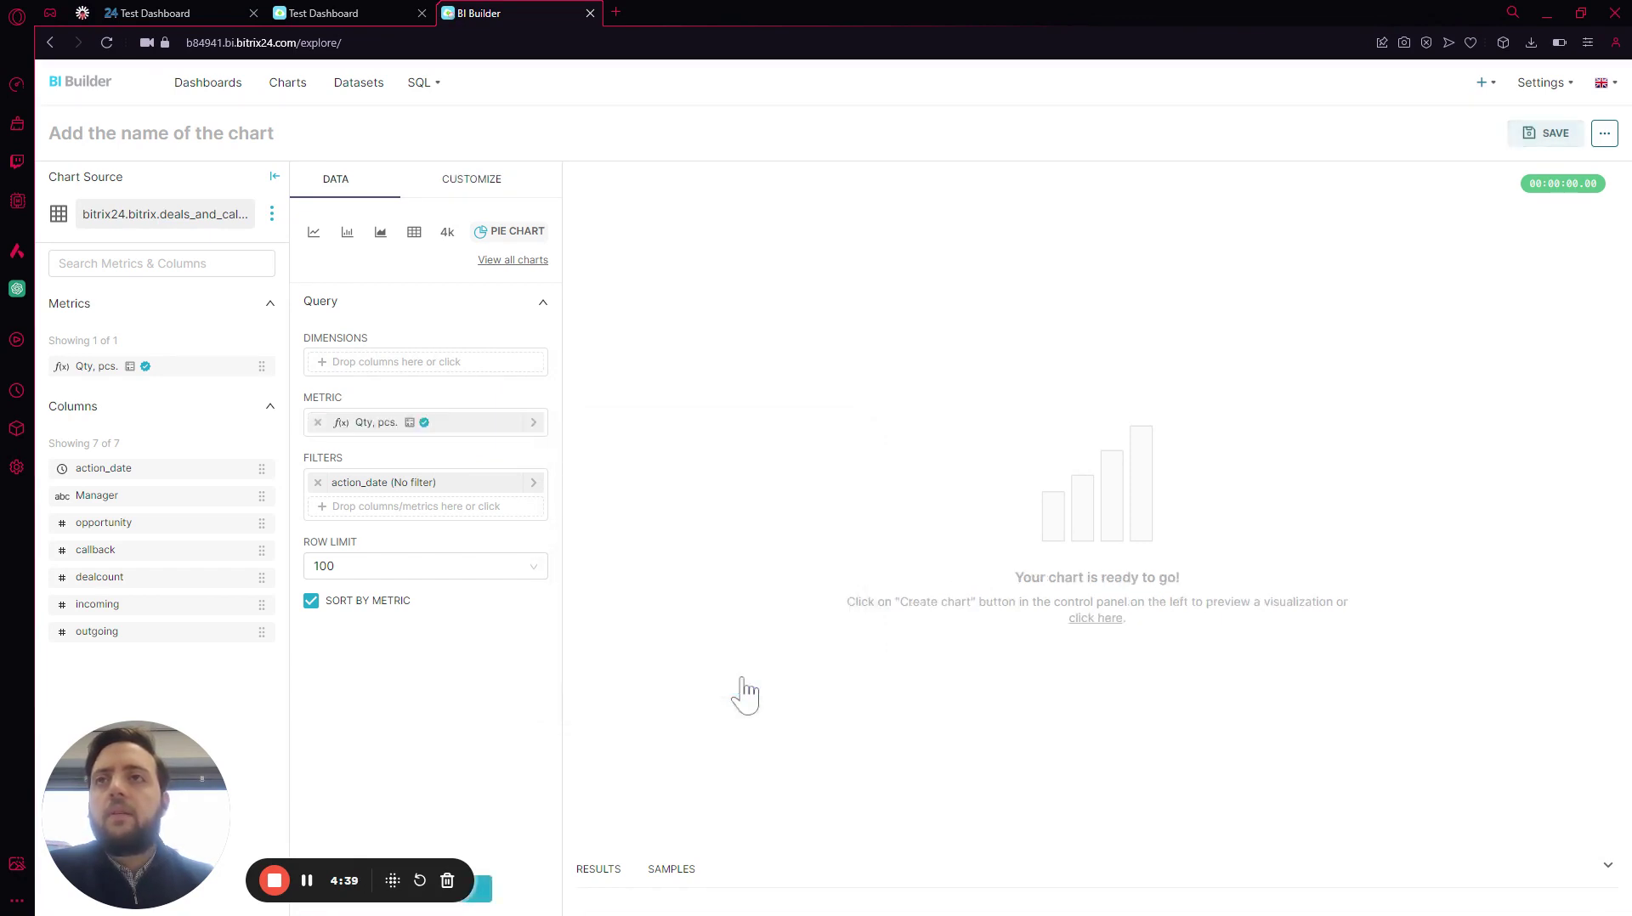
# - Confirm Manager as the dimension and render the chart: 8 manager slices, largest 71.87%
pyautogui.click(445, 364)
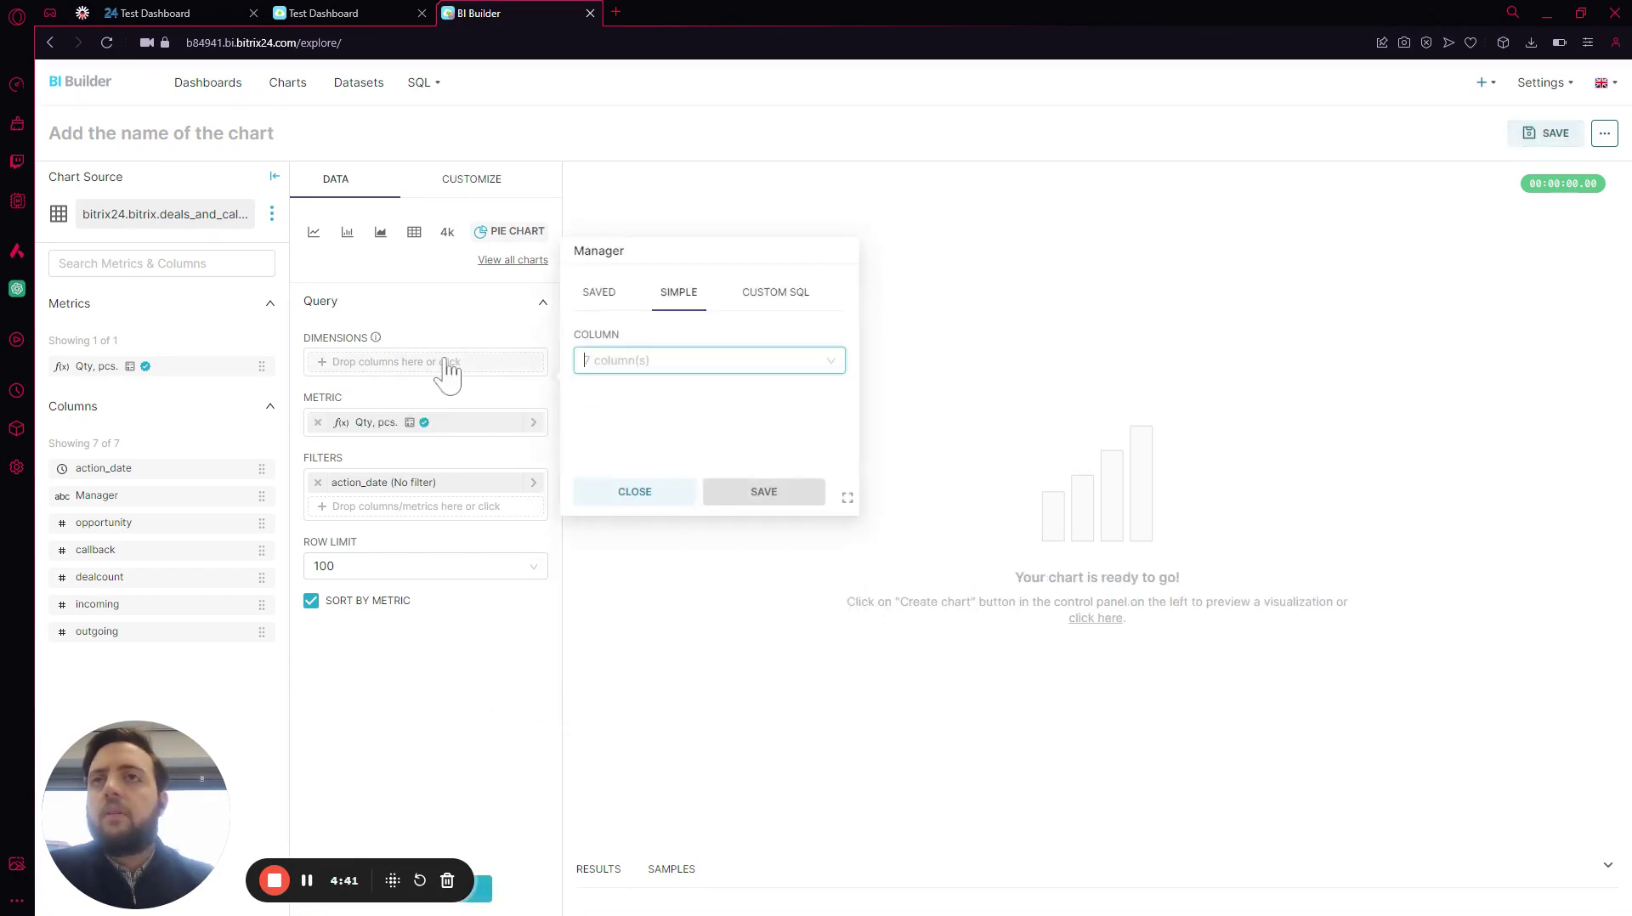
pyautogui.click(710, 361)
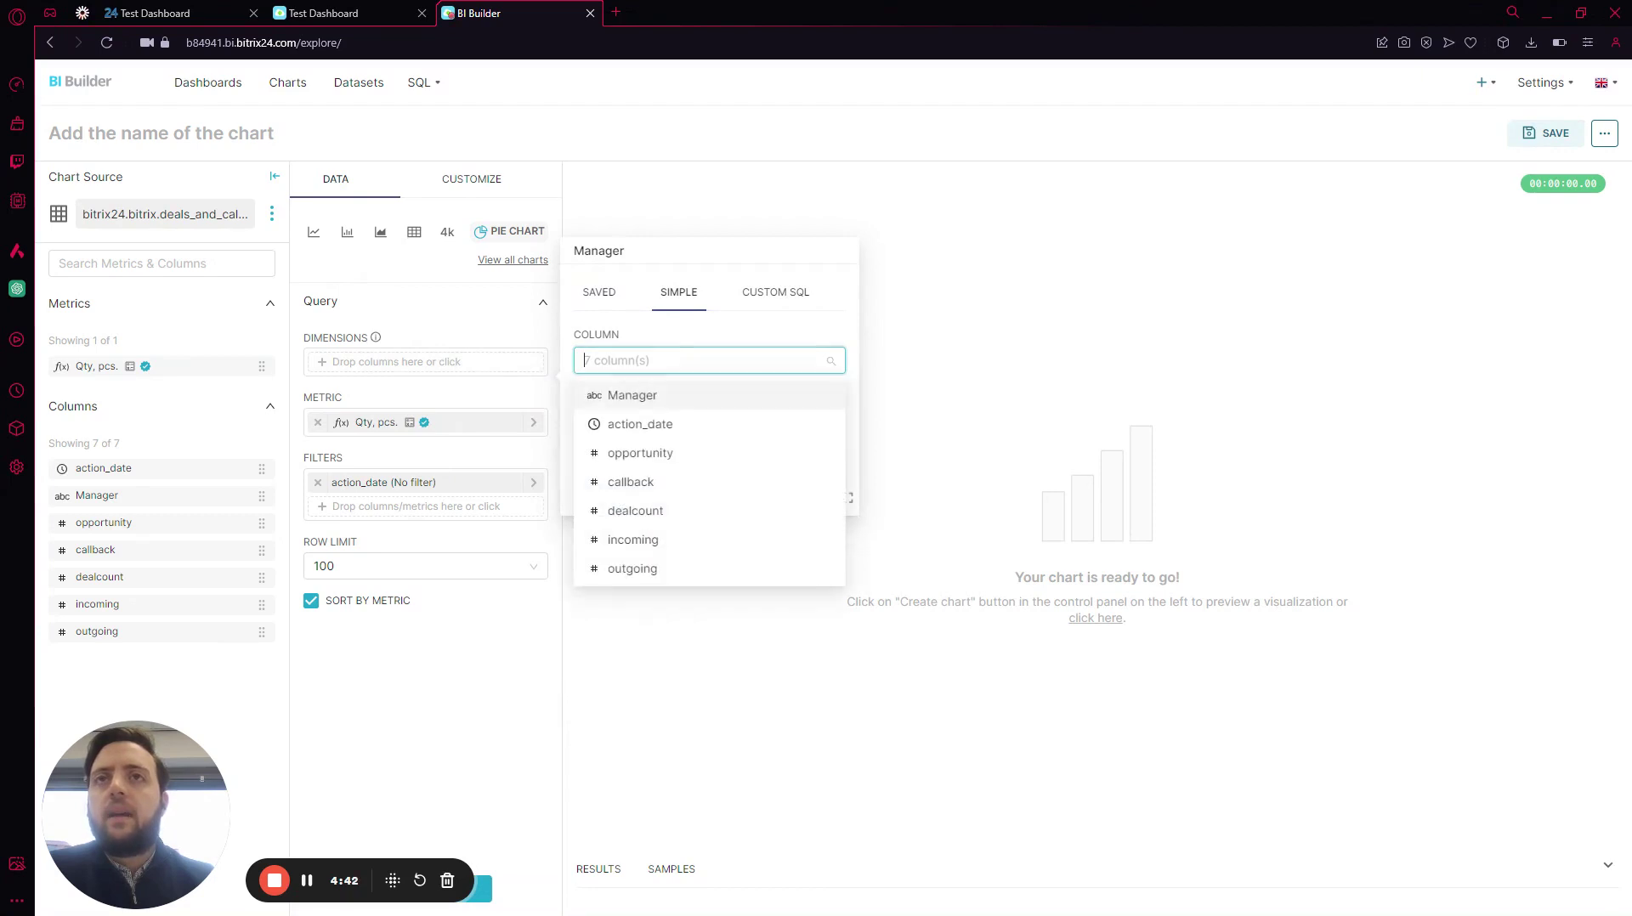
pyautogui.click(633, 397)
pyautogui.click(748, 496)
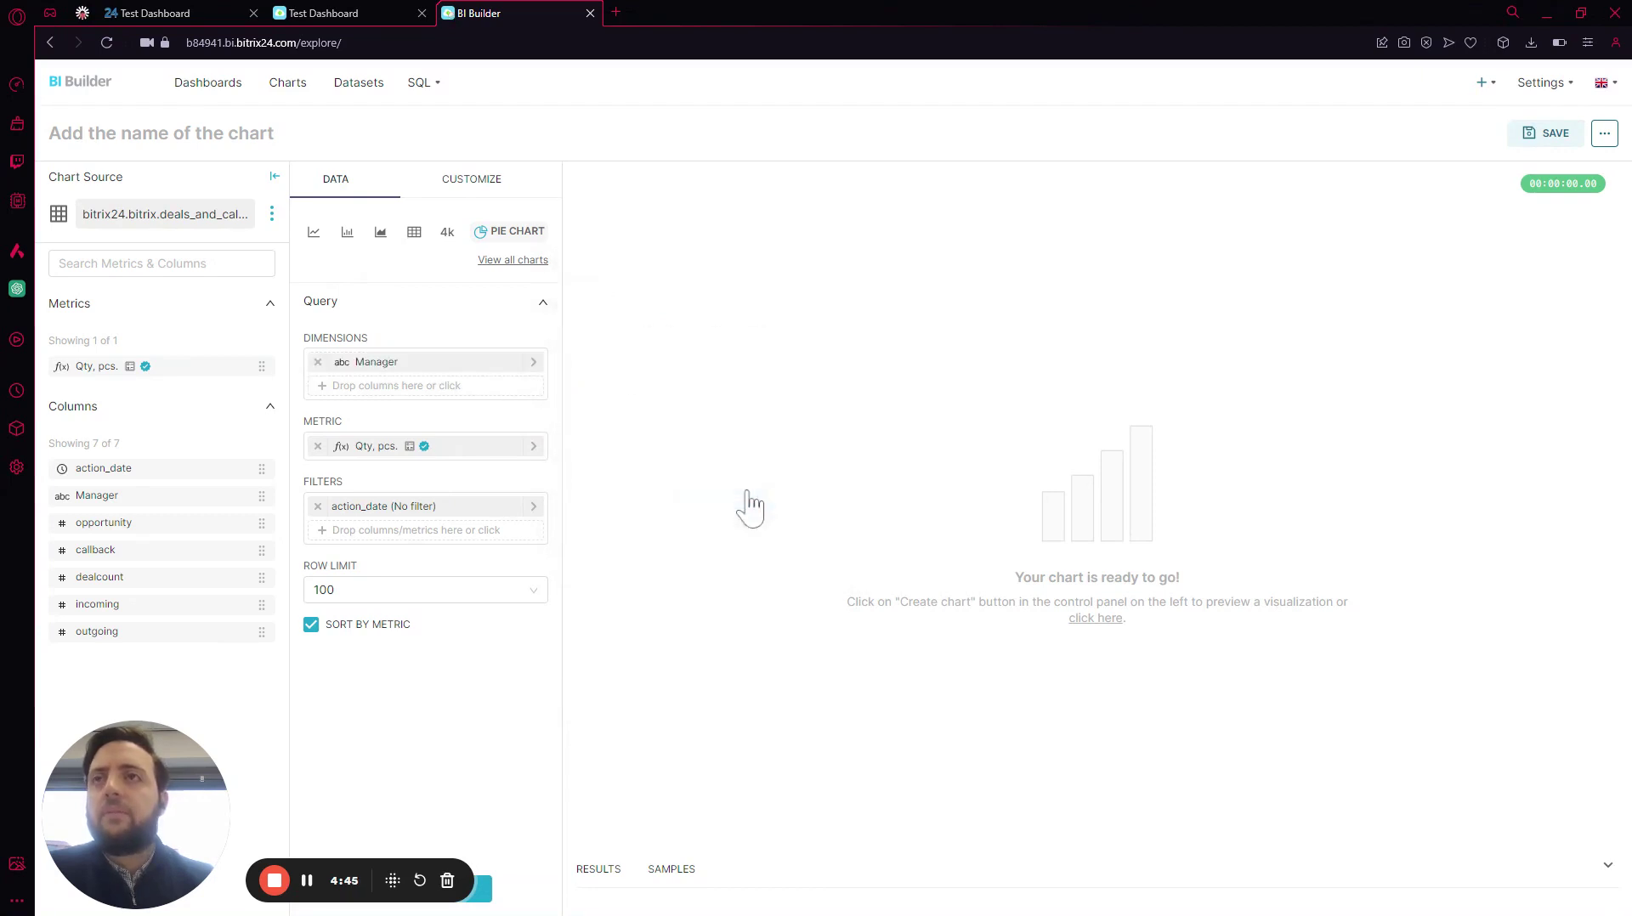
pyautogui.click(490, 890)
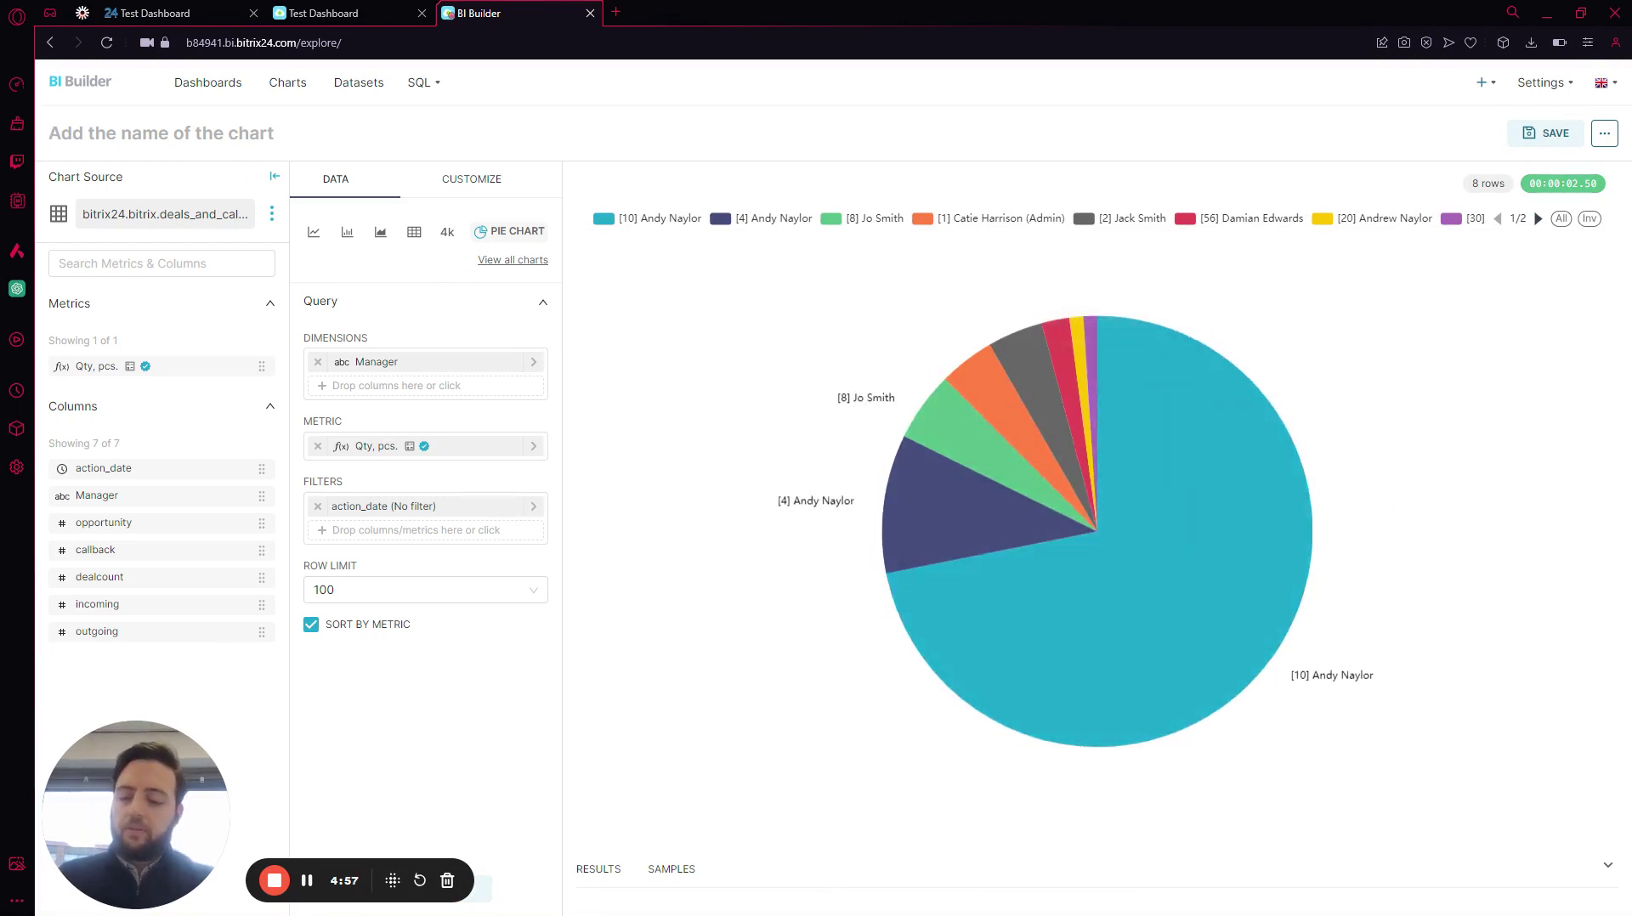
# - Save the chart as 'Test pie chart 2' and move on to the Dashboards list
pyautogui.write('Test pie chart 2')
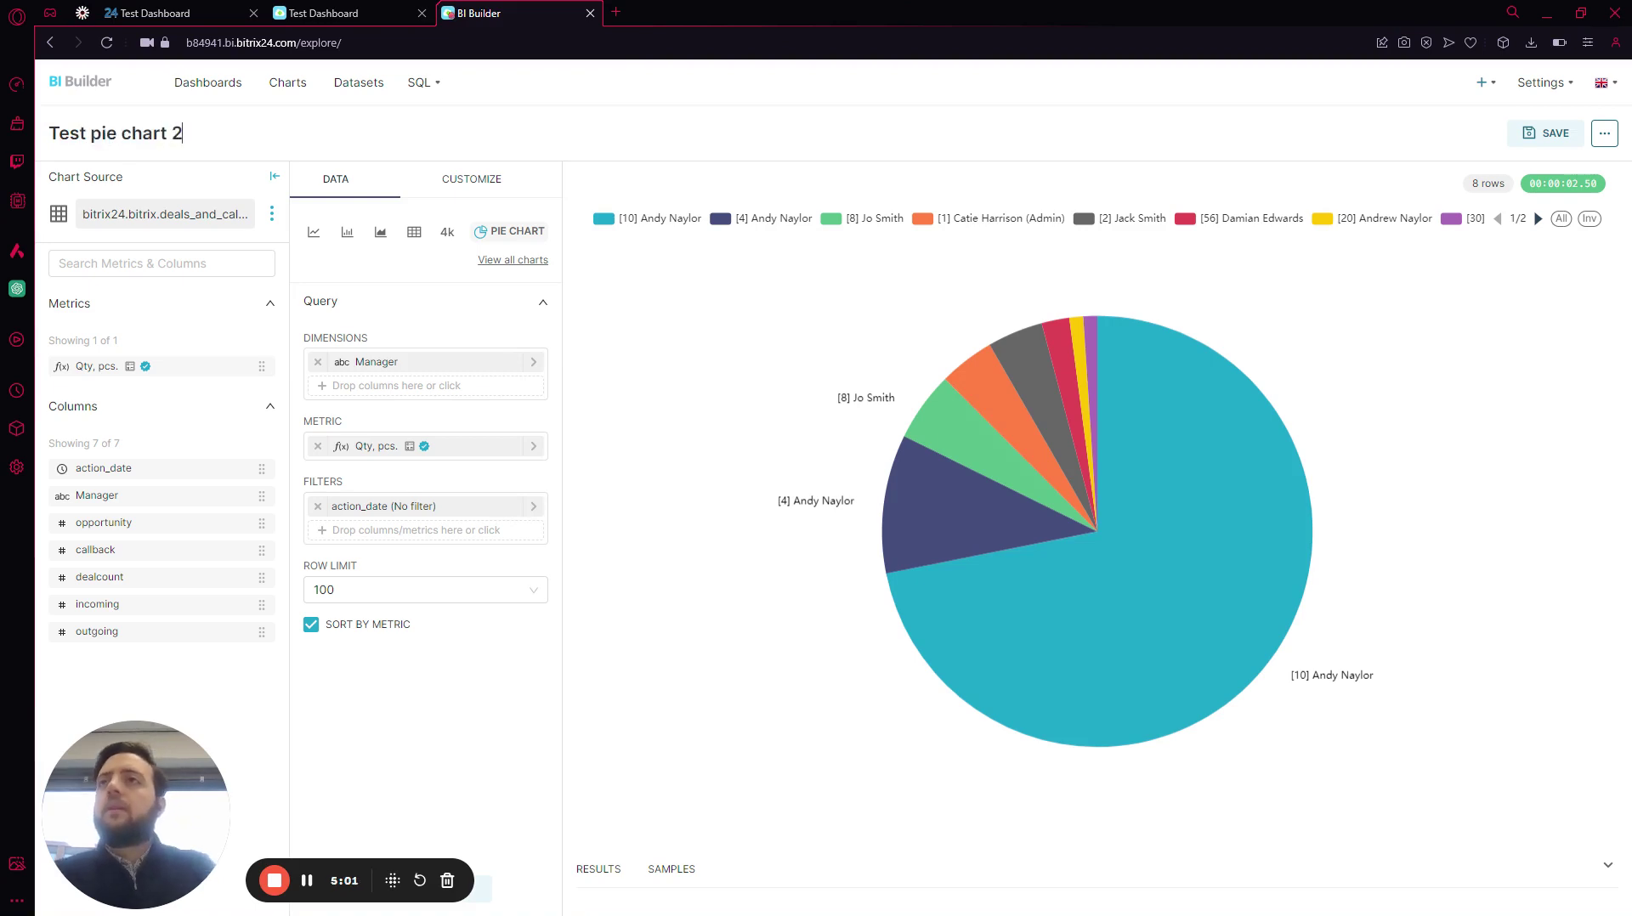
pyautogui.click(1538, 159)
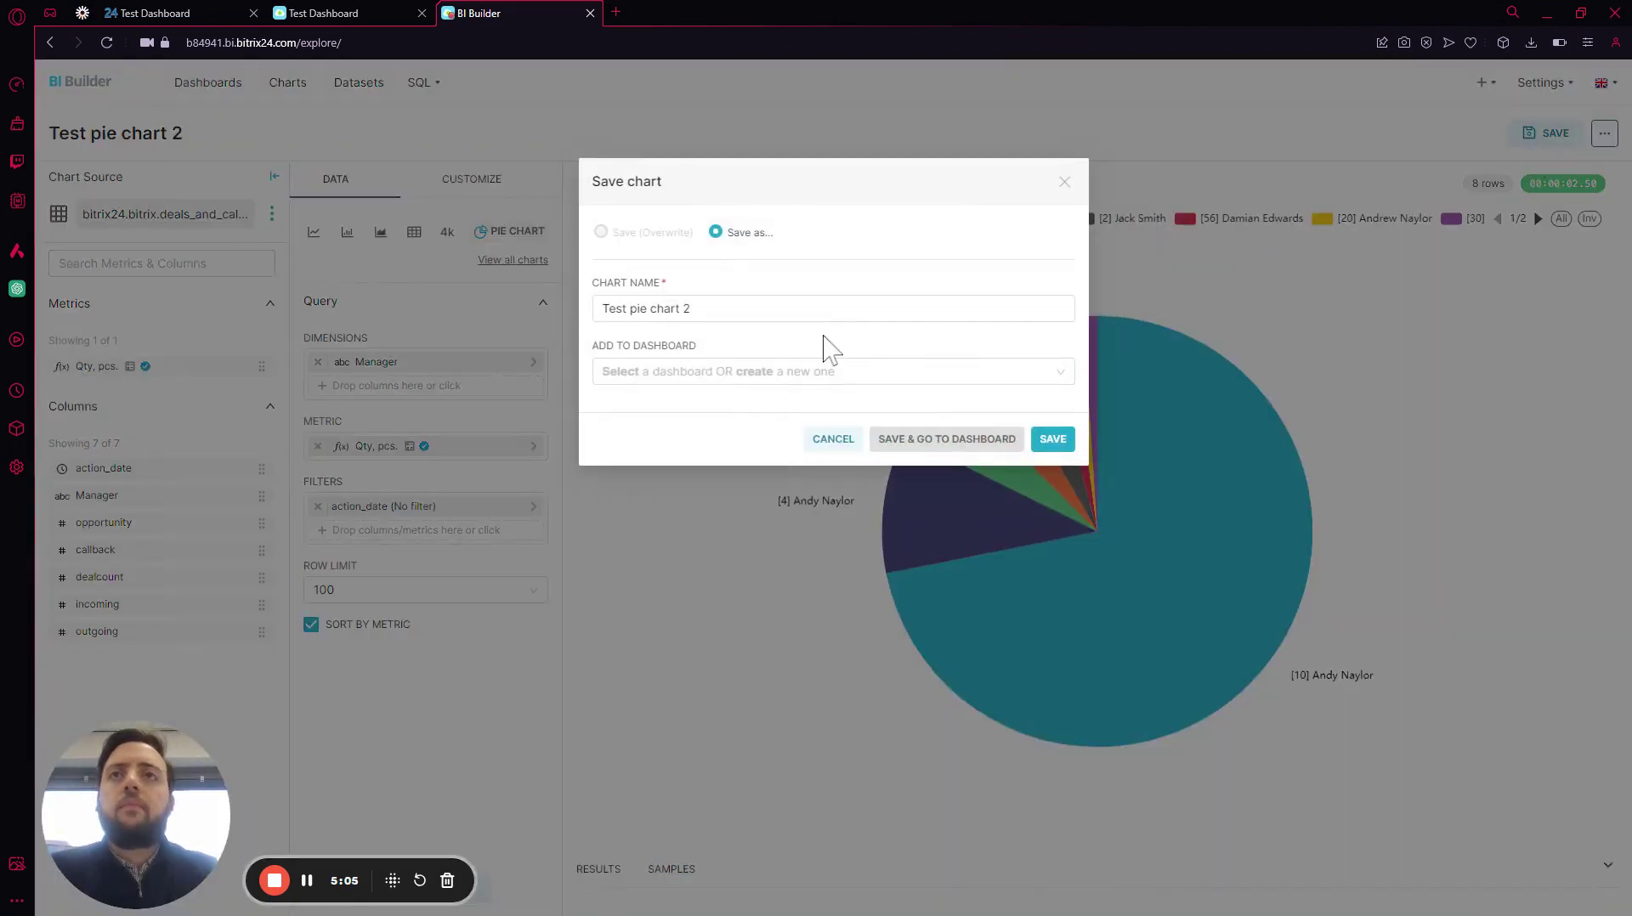
pyautogui.click(1059, 441)
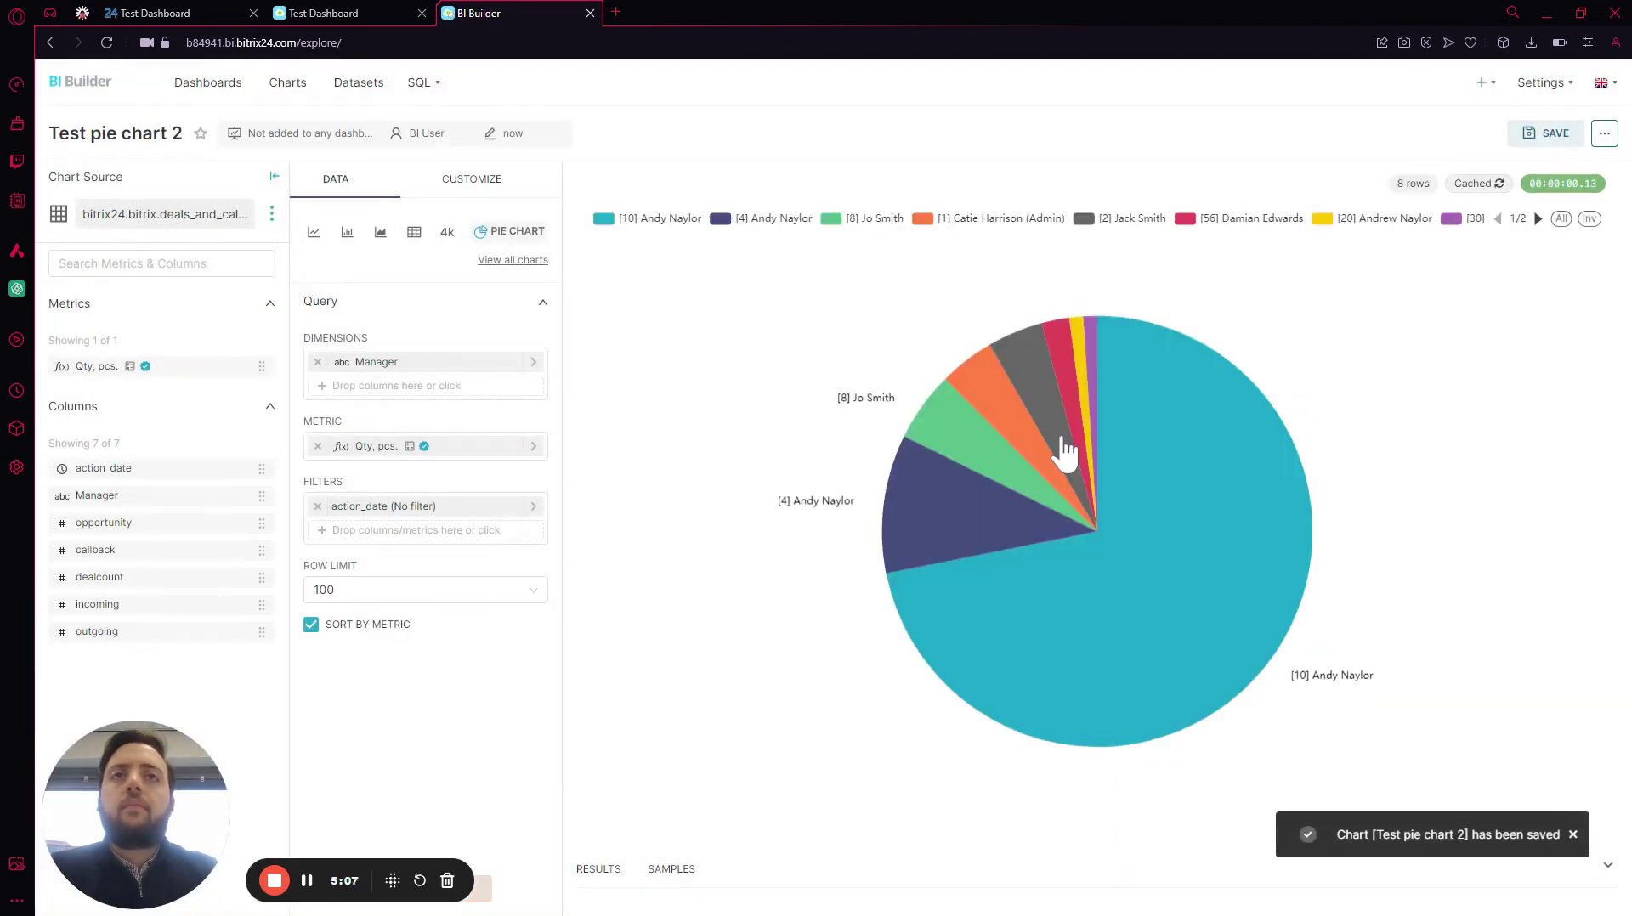
pyautogui.moveTo(939, 505)
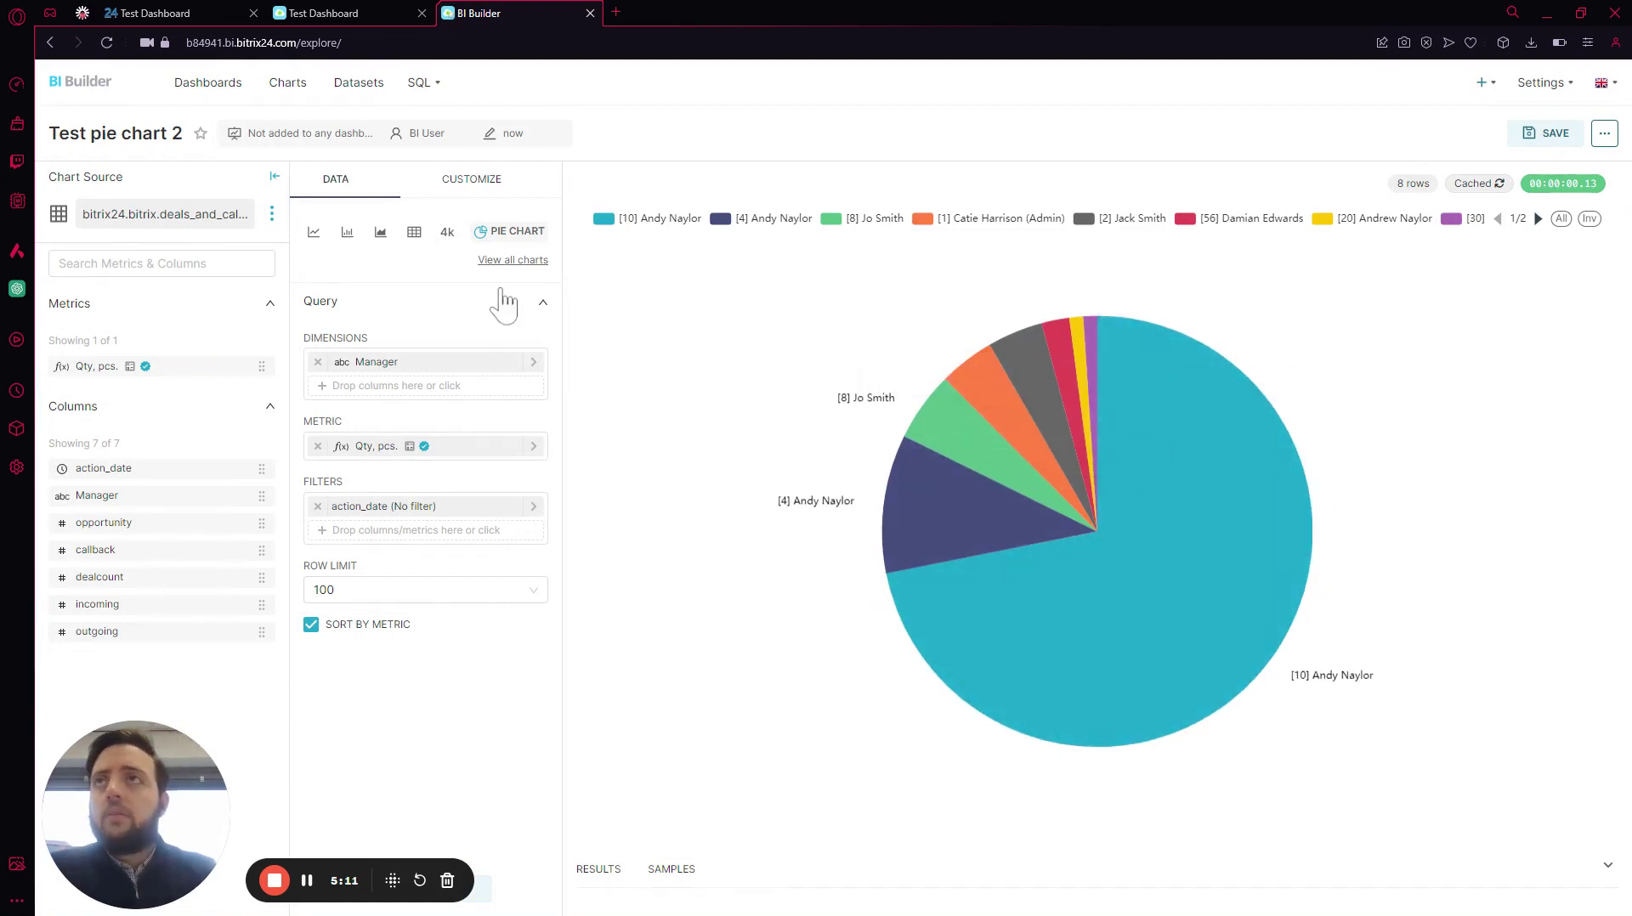
pyautogui.click(220, 95)
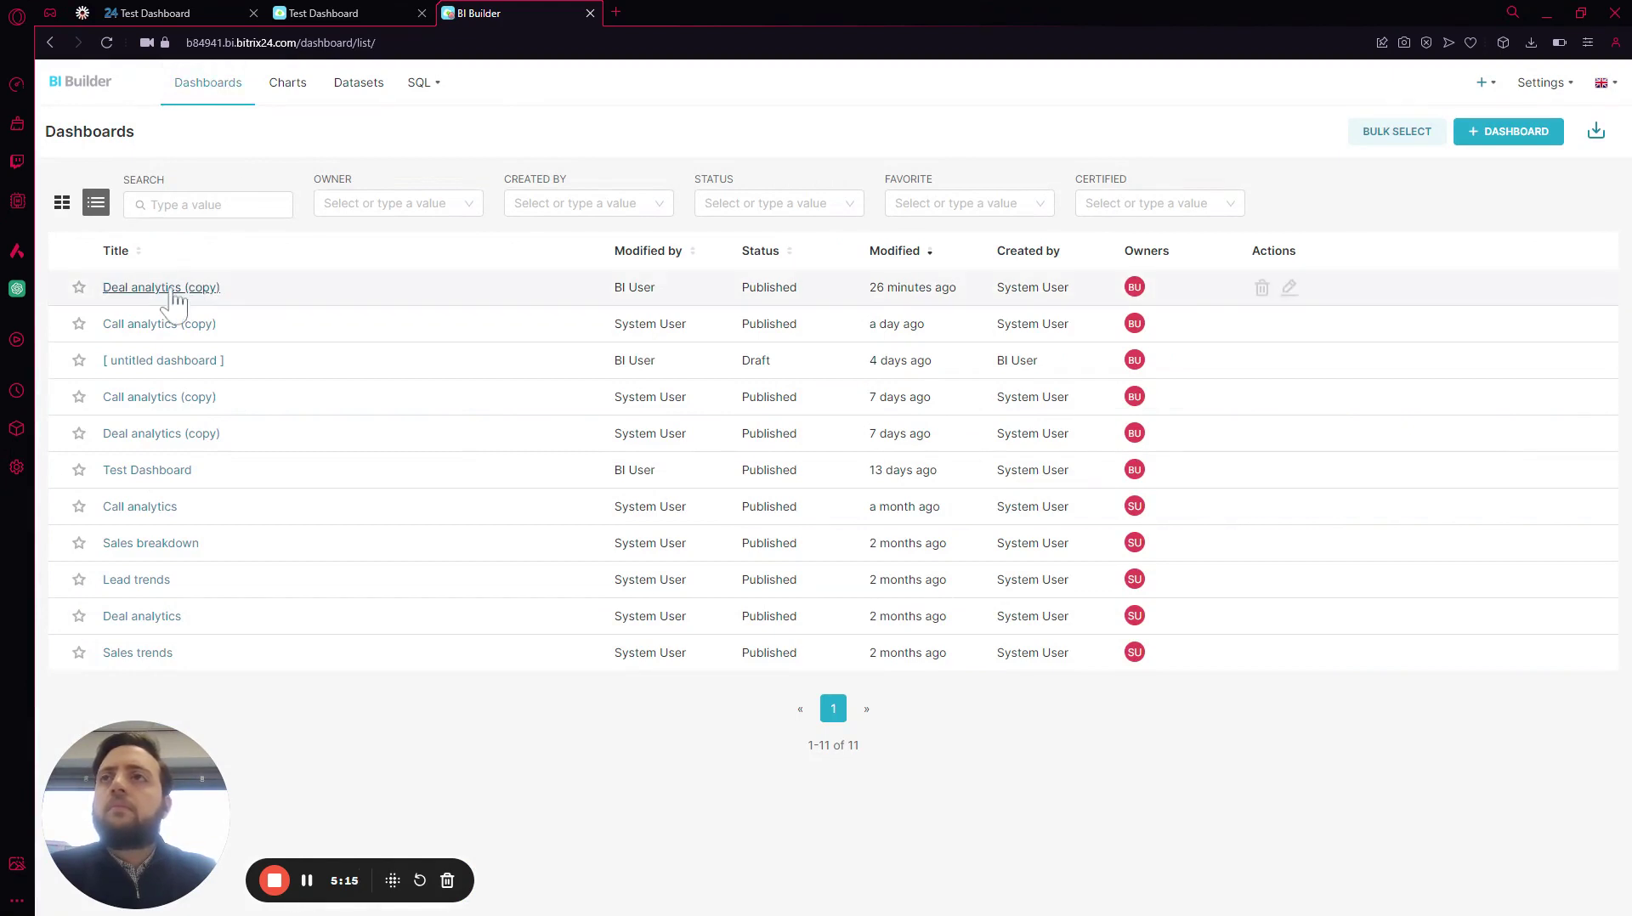
# - Open Test Dashboard in edit mode
pyautogui.click(148, 473)
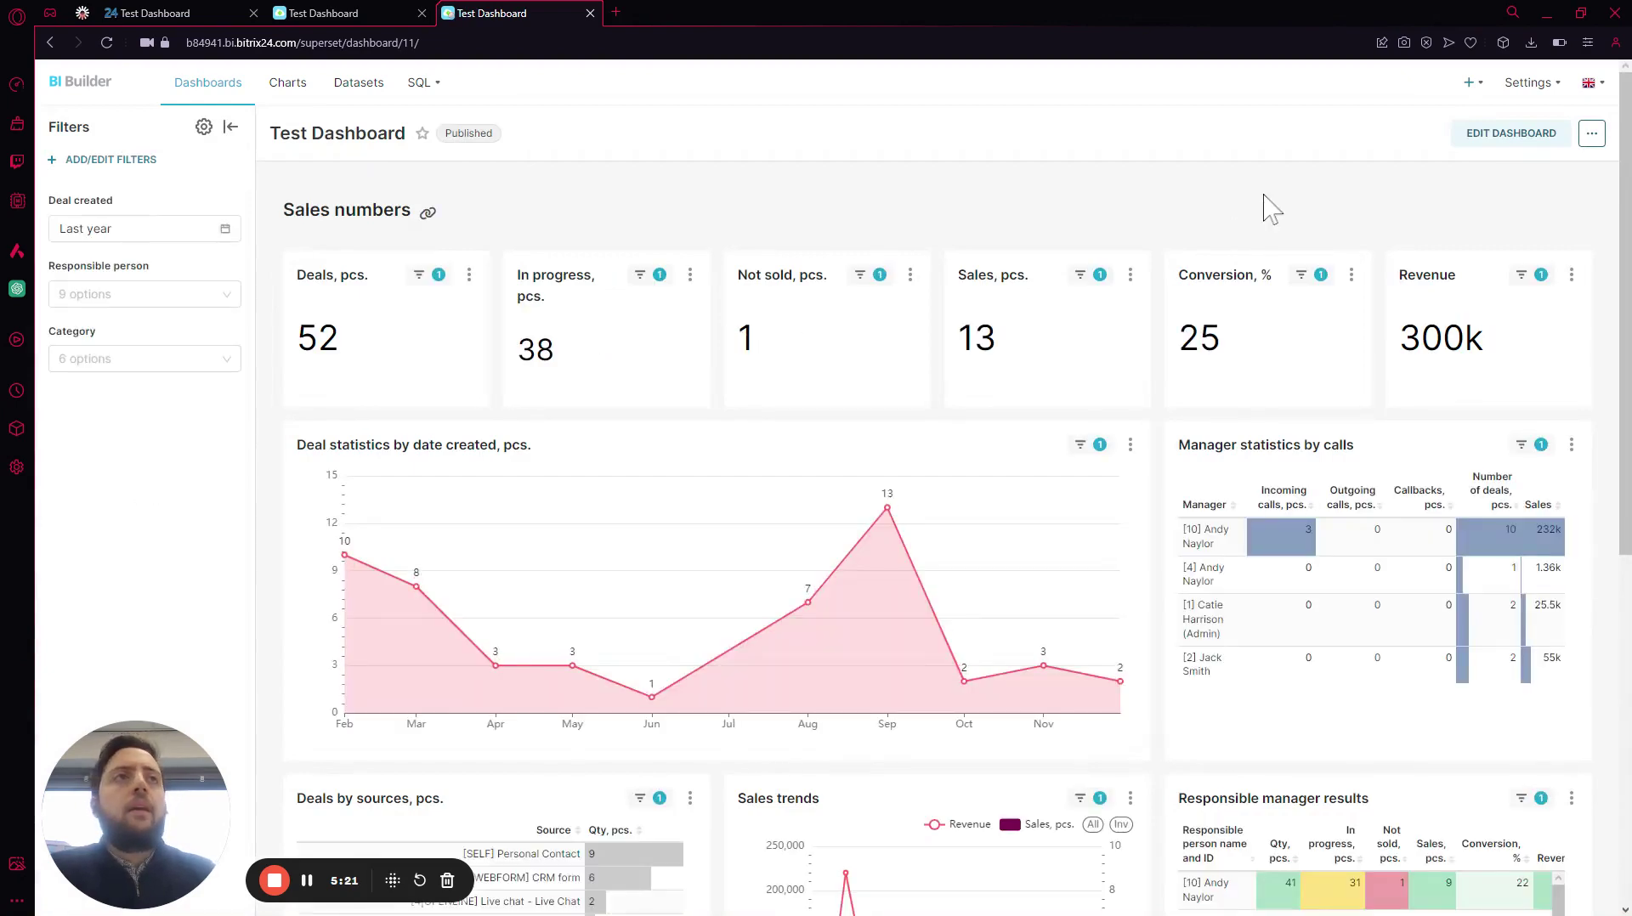
pyautogui.click(1511, 134)
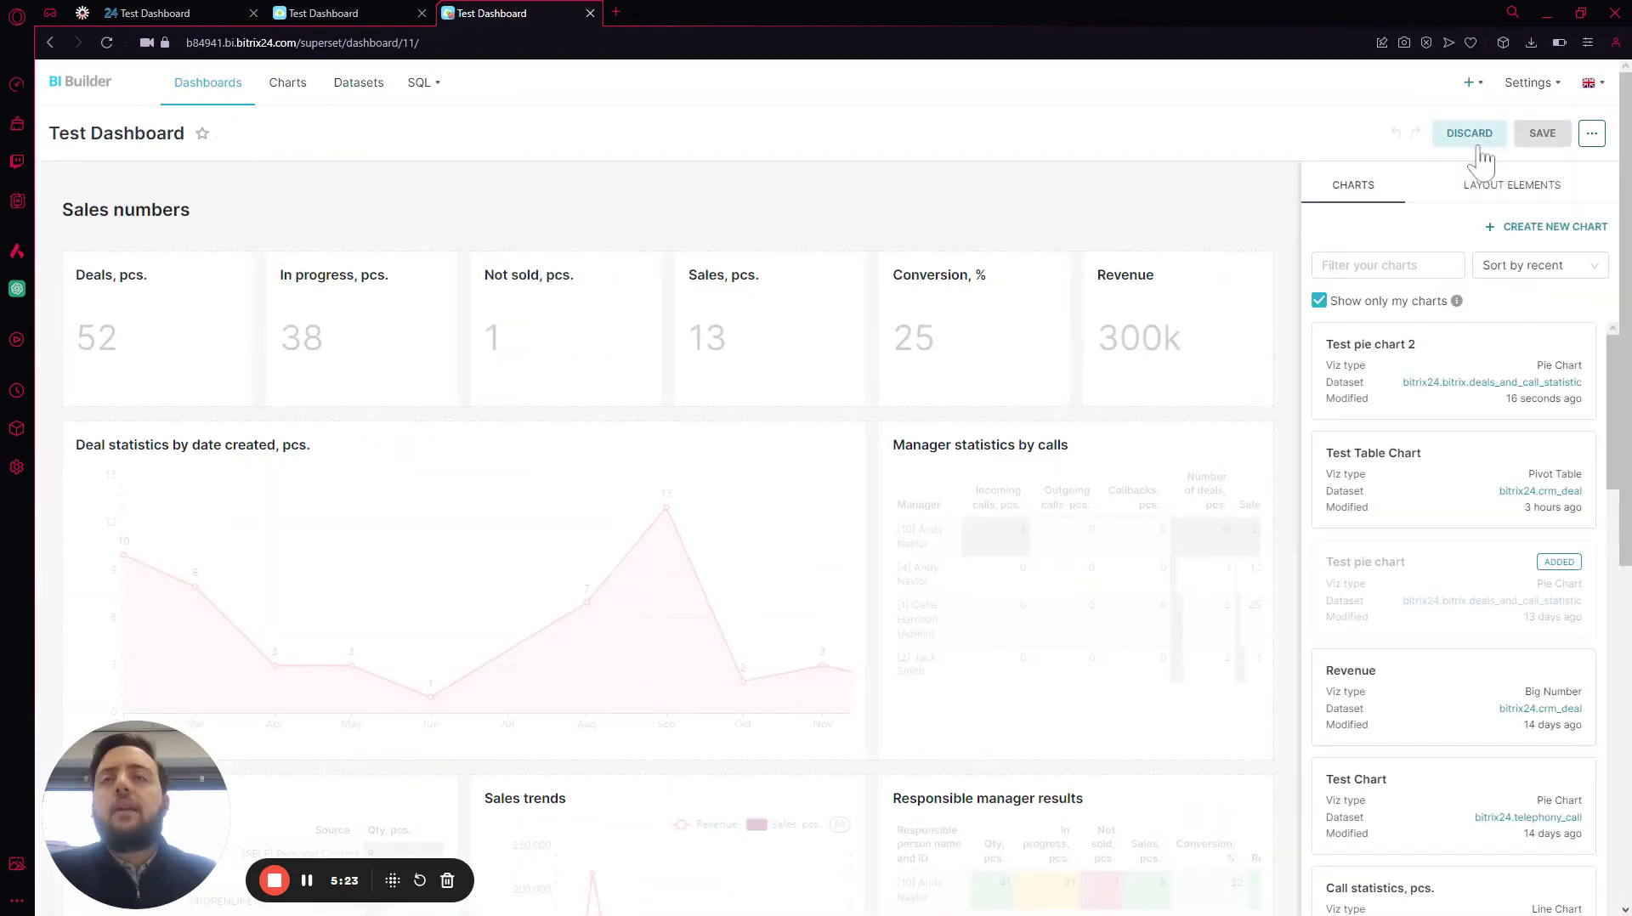
pyautogui.scroll(-4, 1054, 534)
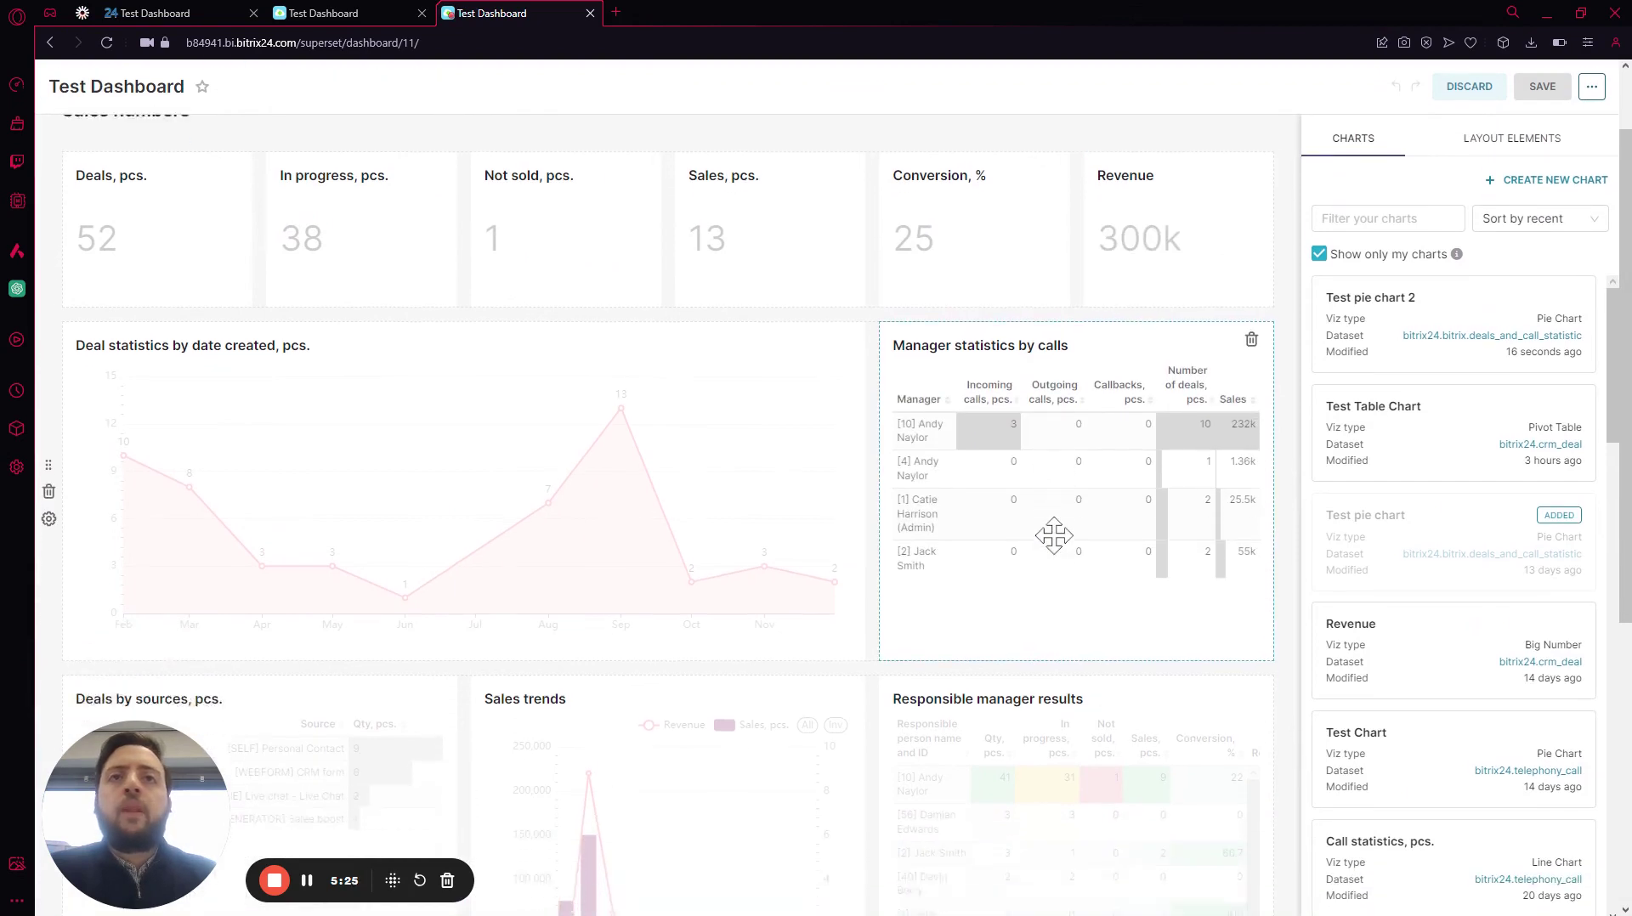
pyautogui.scroll(4, 971, 387)
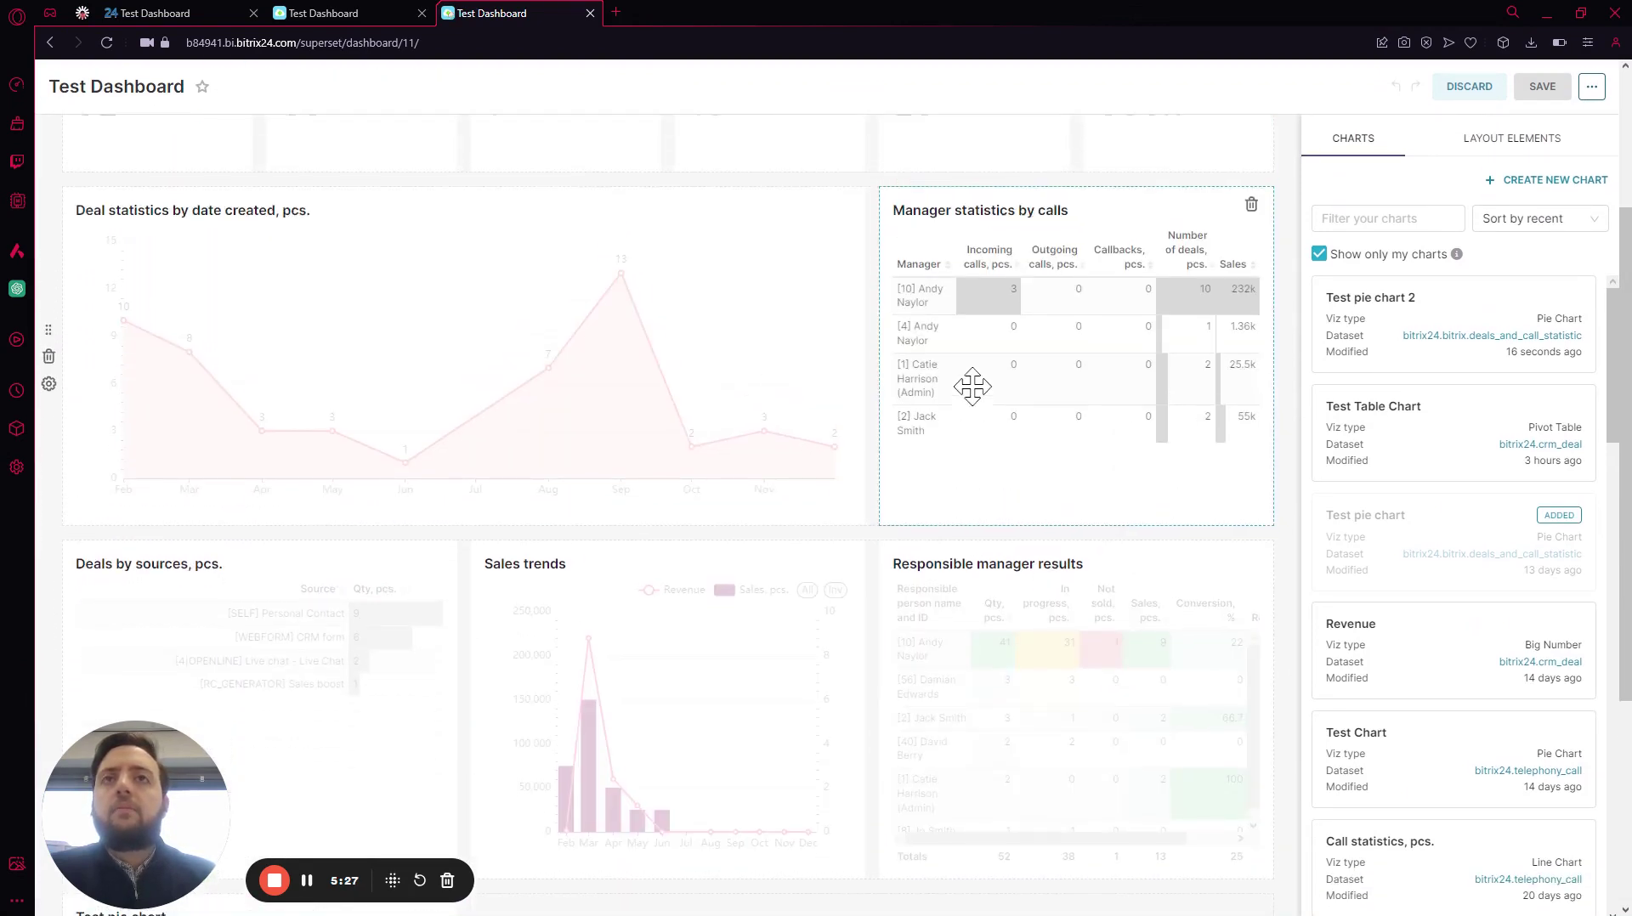
pyautogui.scroll(-5, 816, 636)
# - Remove the old Test pie chart from the dashboard layout
pyautogui.moveTo(408, 599)
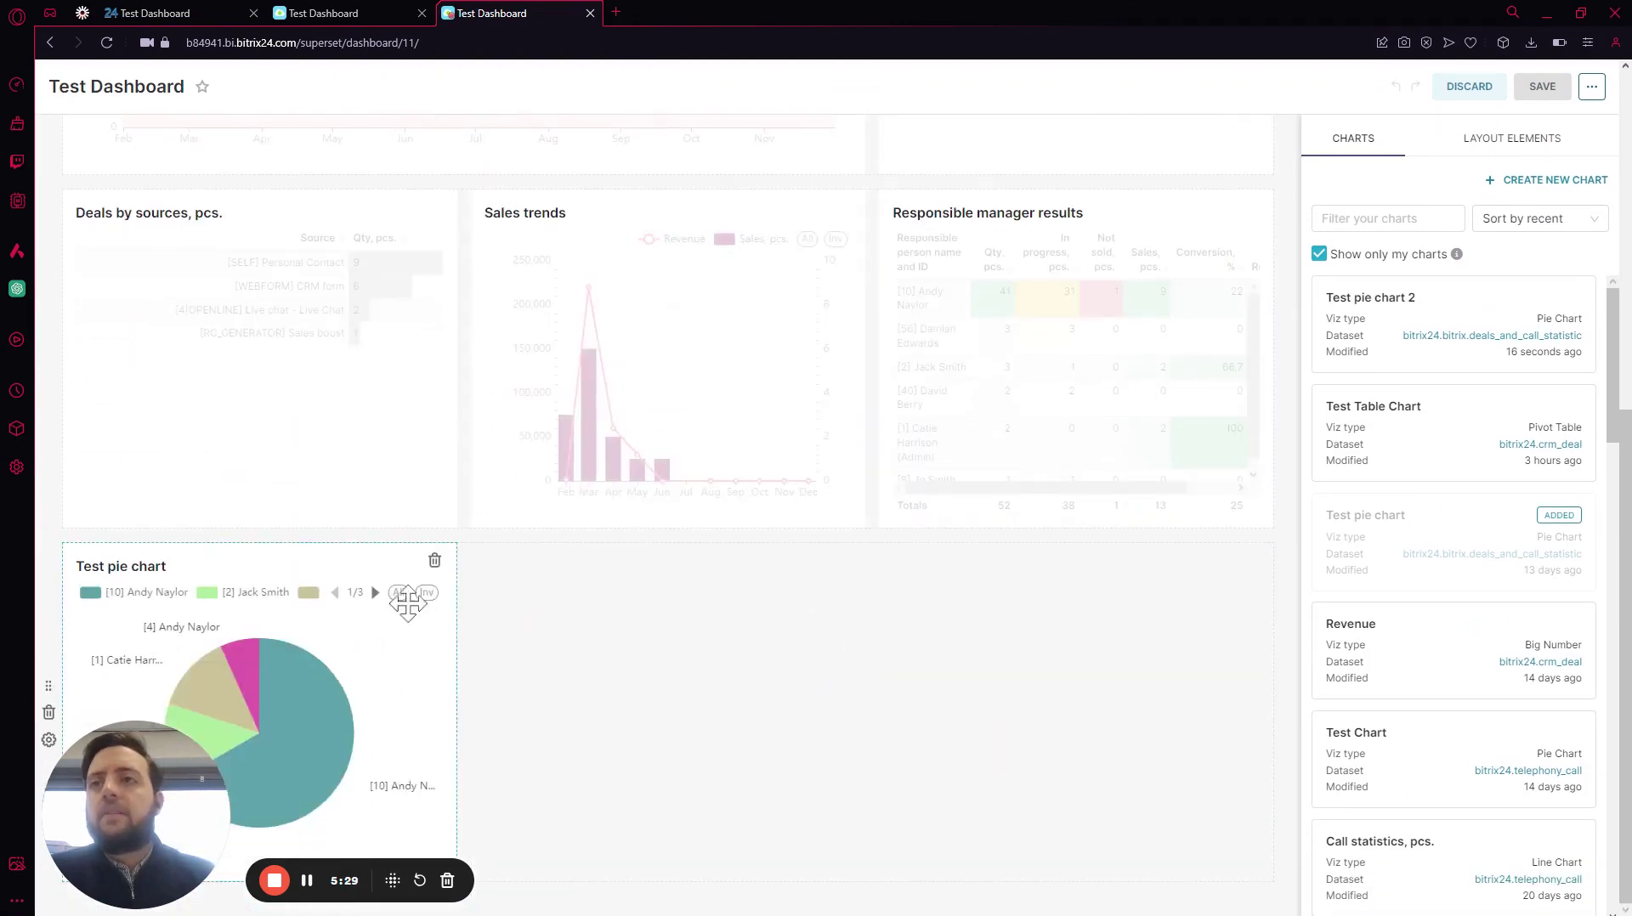
pyautogui.click(434, 561)
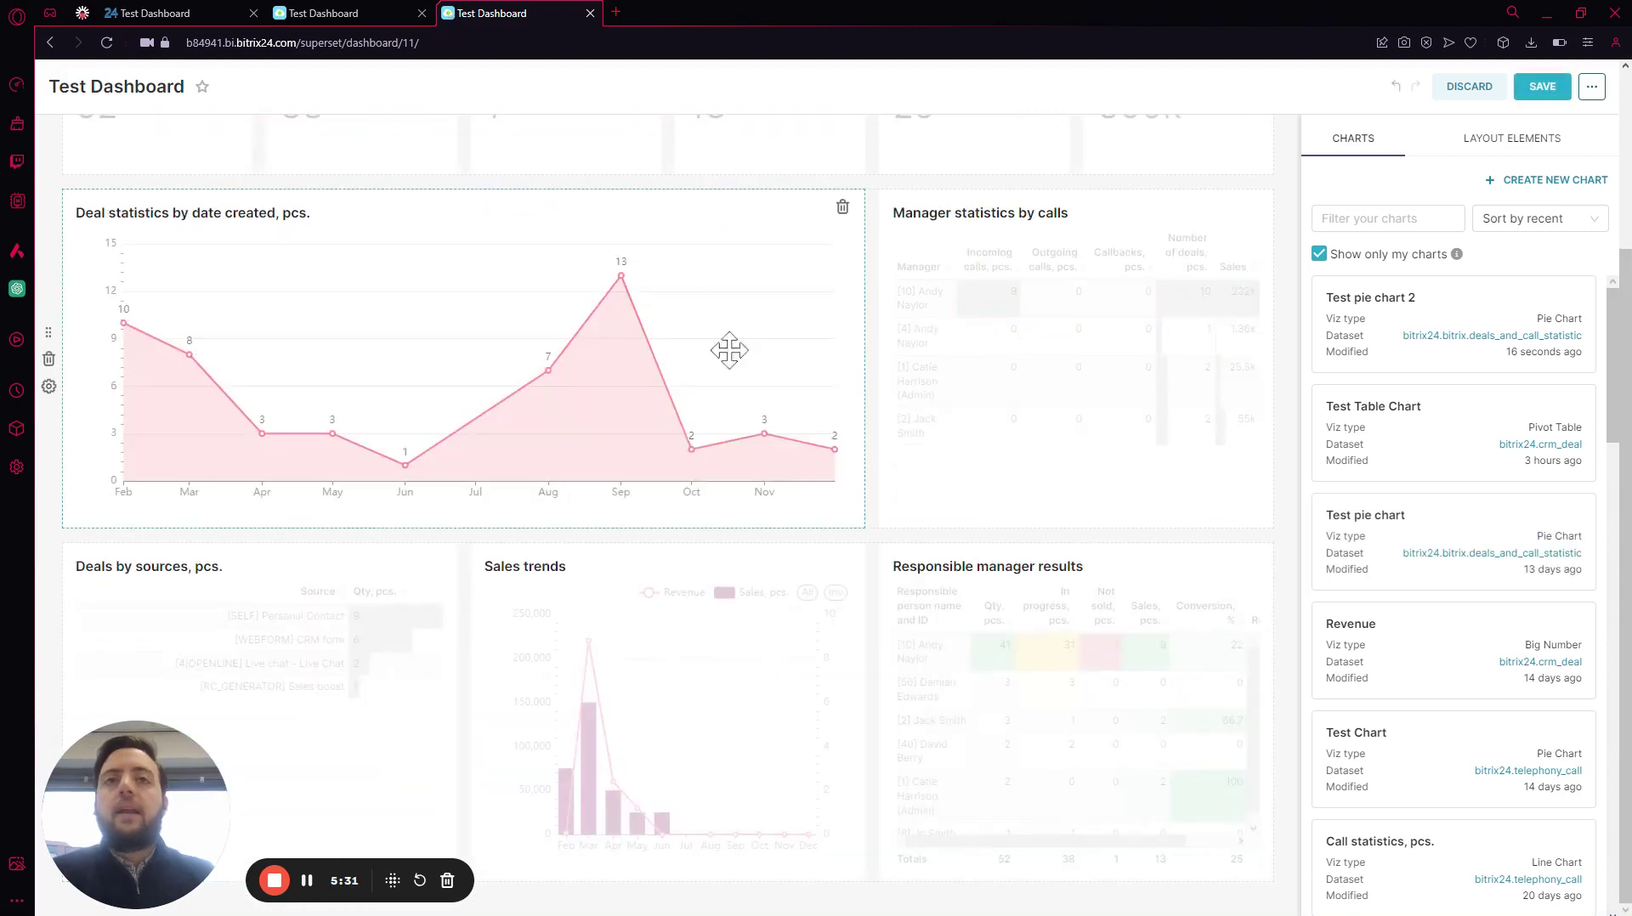
pyautogui.scroll(2, 902, 403)
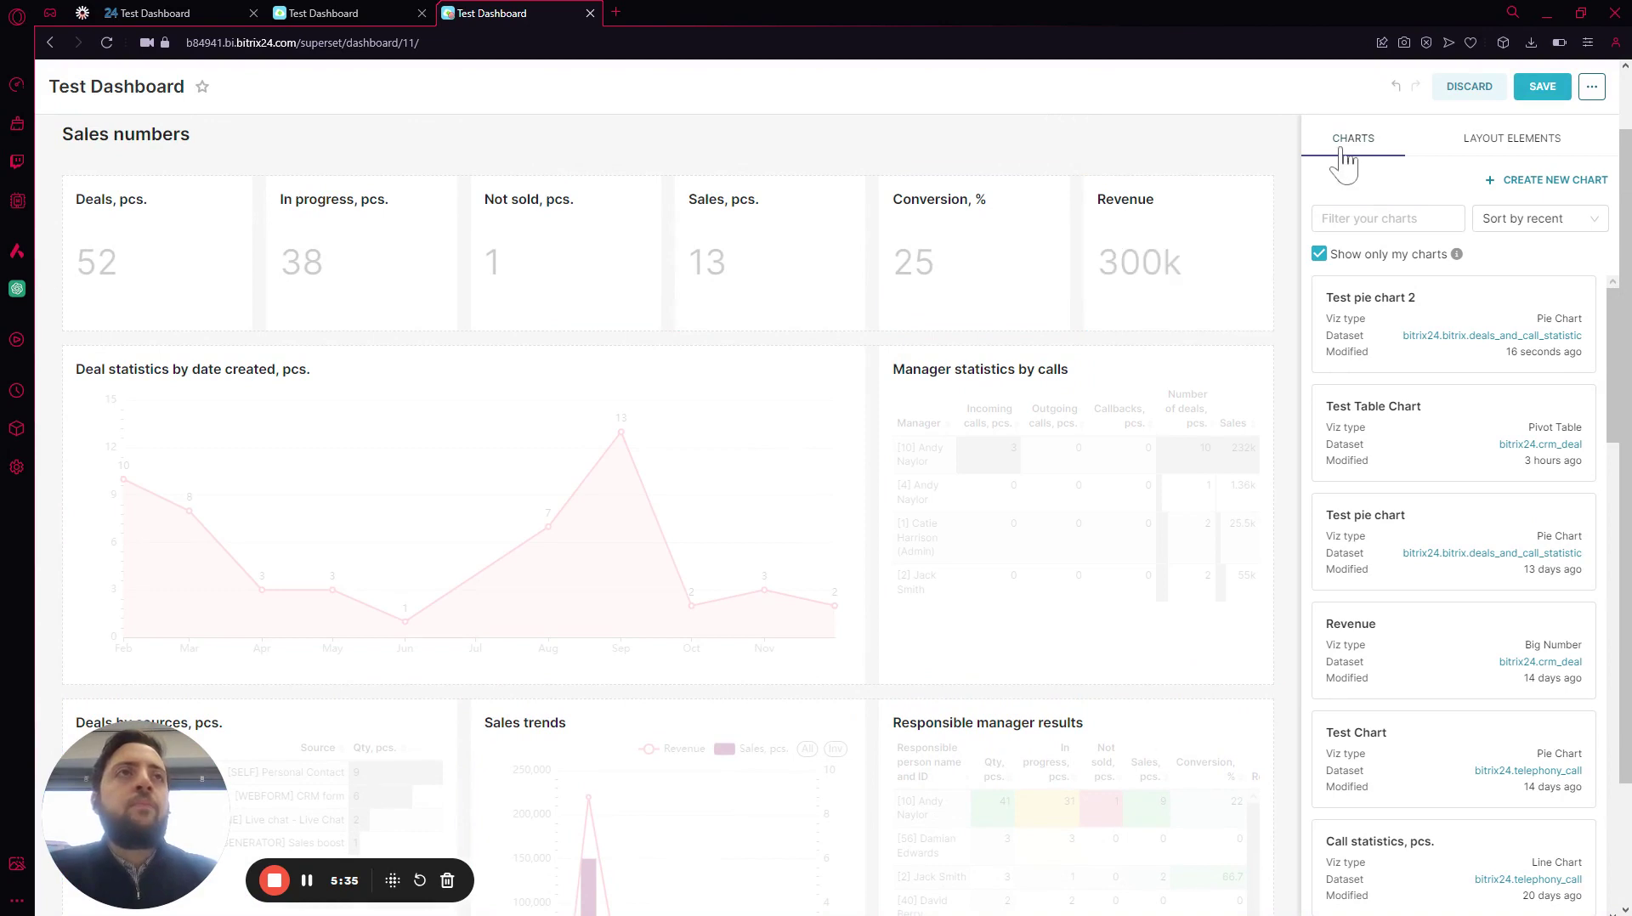
# - Insert an empty layout row below the Deal statistics chart
pyautogui.click(1477, 151)
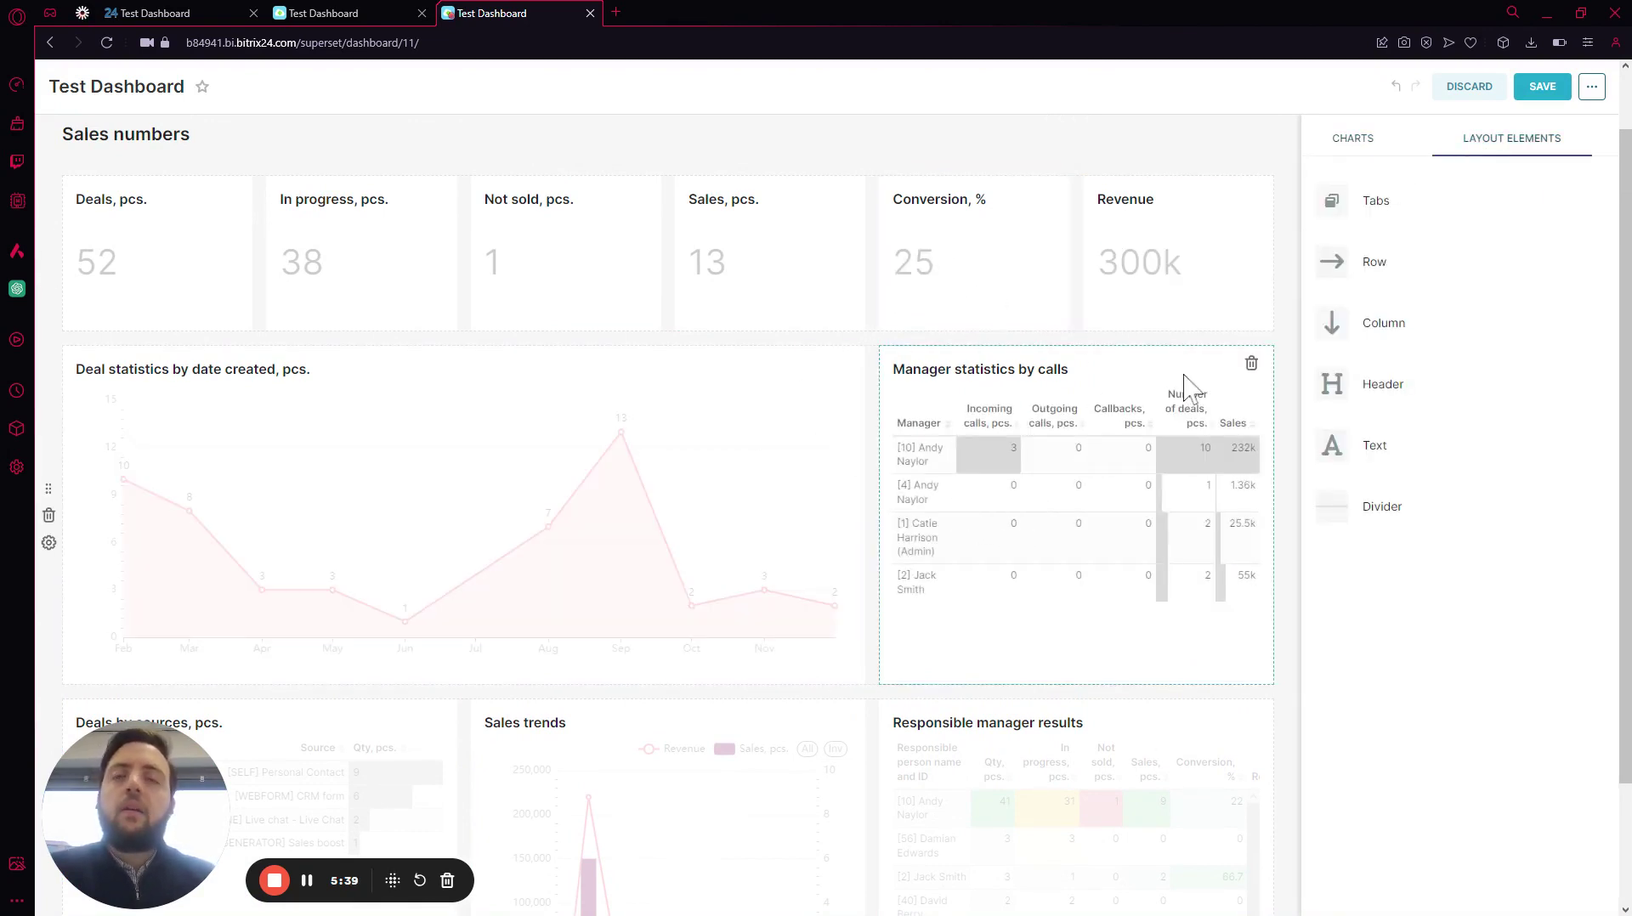
pyautogui.scroll(-2, 766, 563)
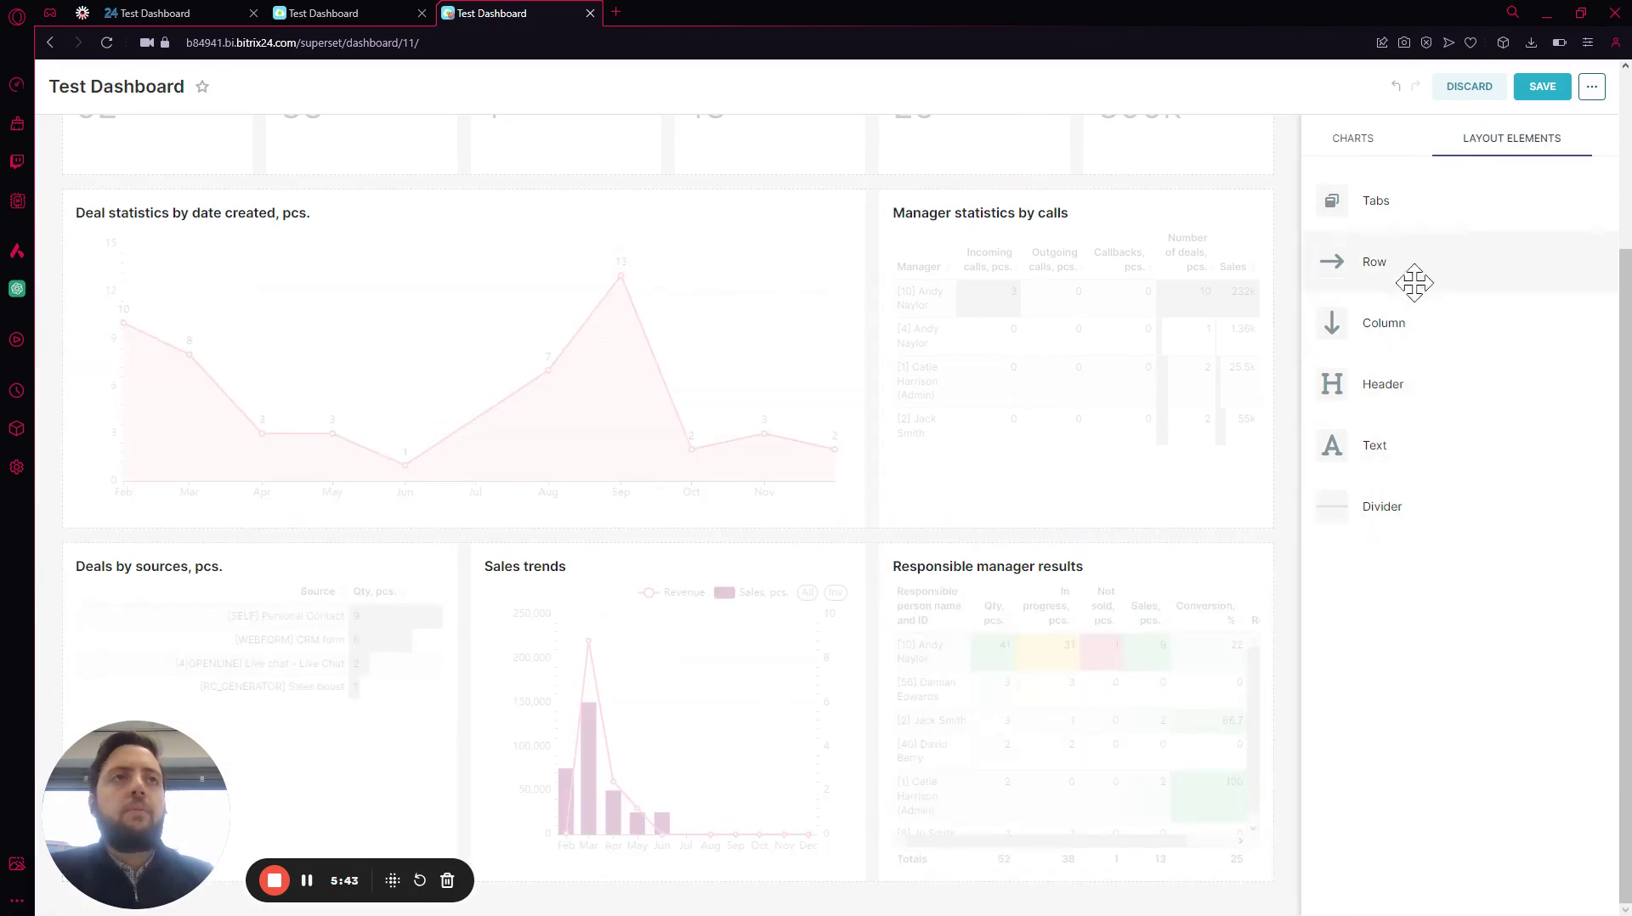
pyautogui.moveTo(1415, 274); pyautogui.dragTo(813, 534)
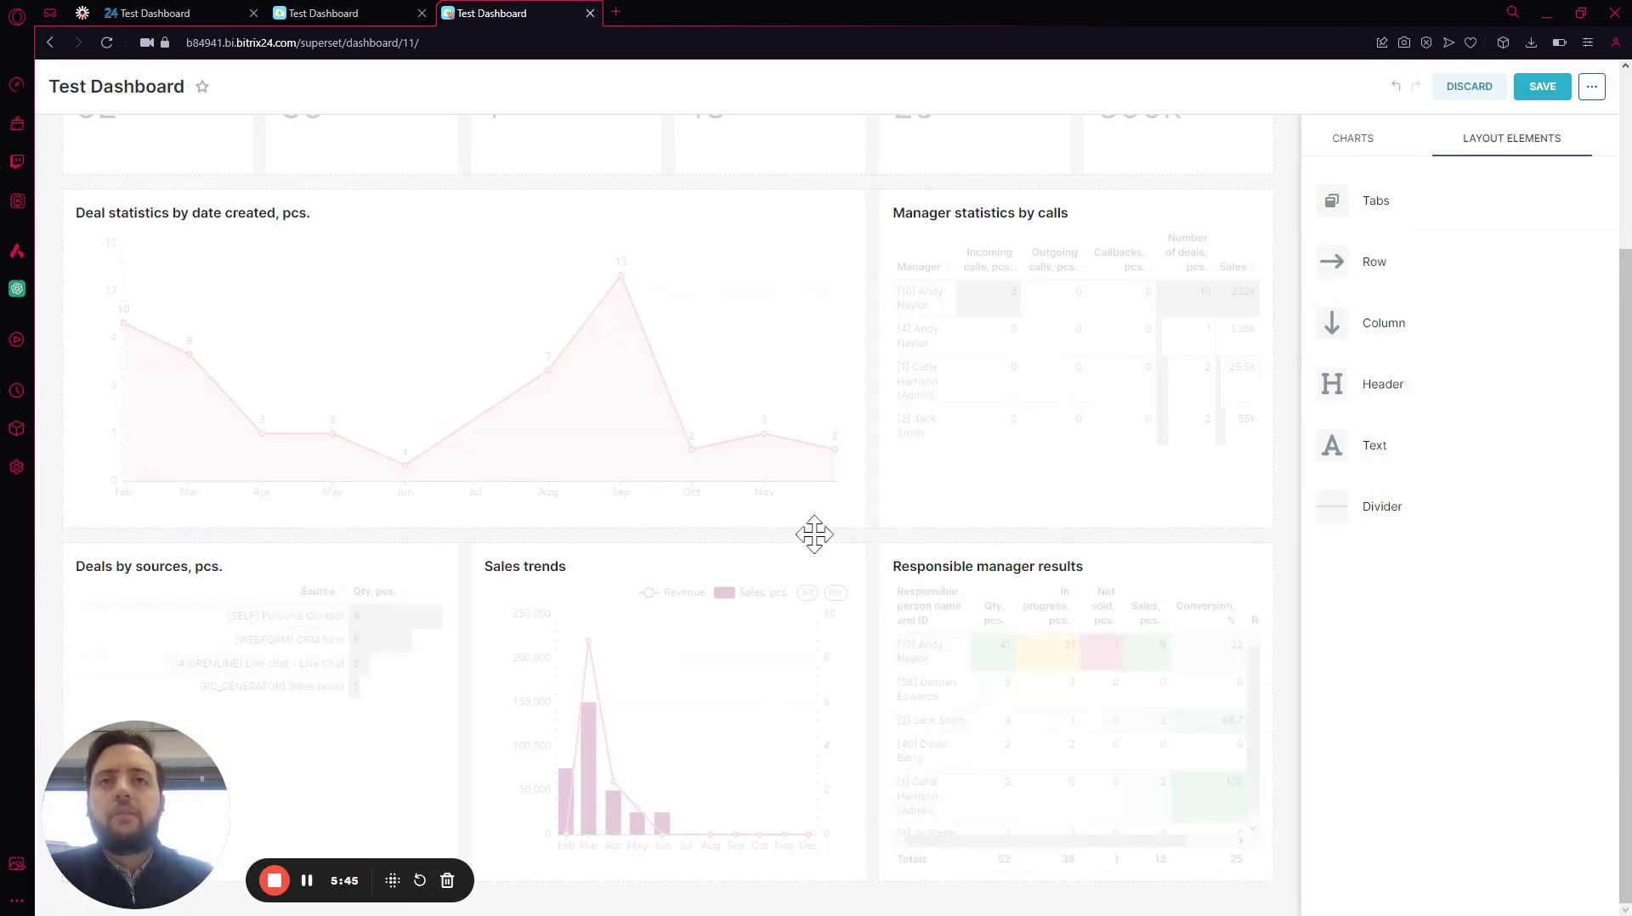
pyautogui.moveTo(1385, 266); pyautogui.dragTo(933, 543)
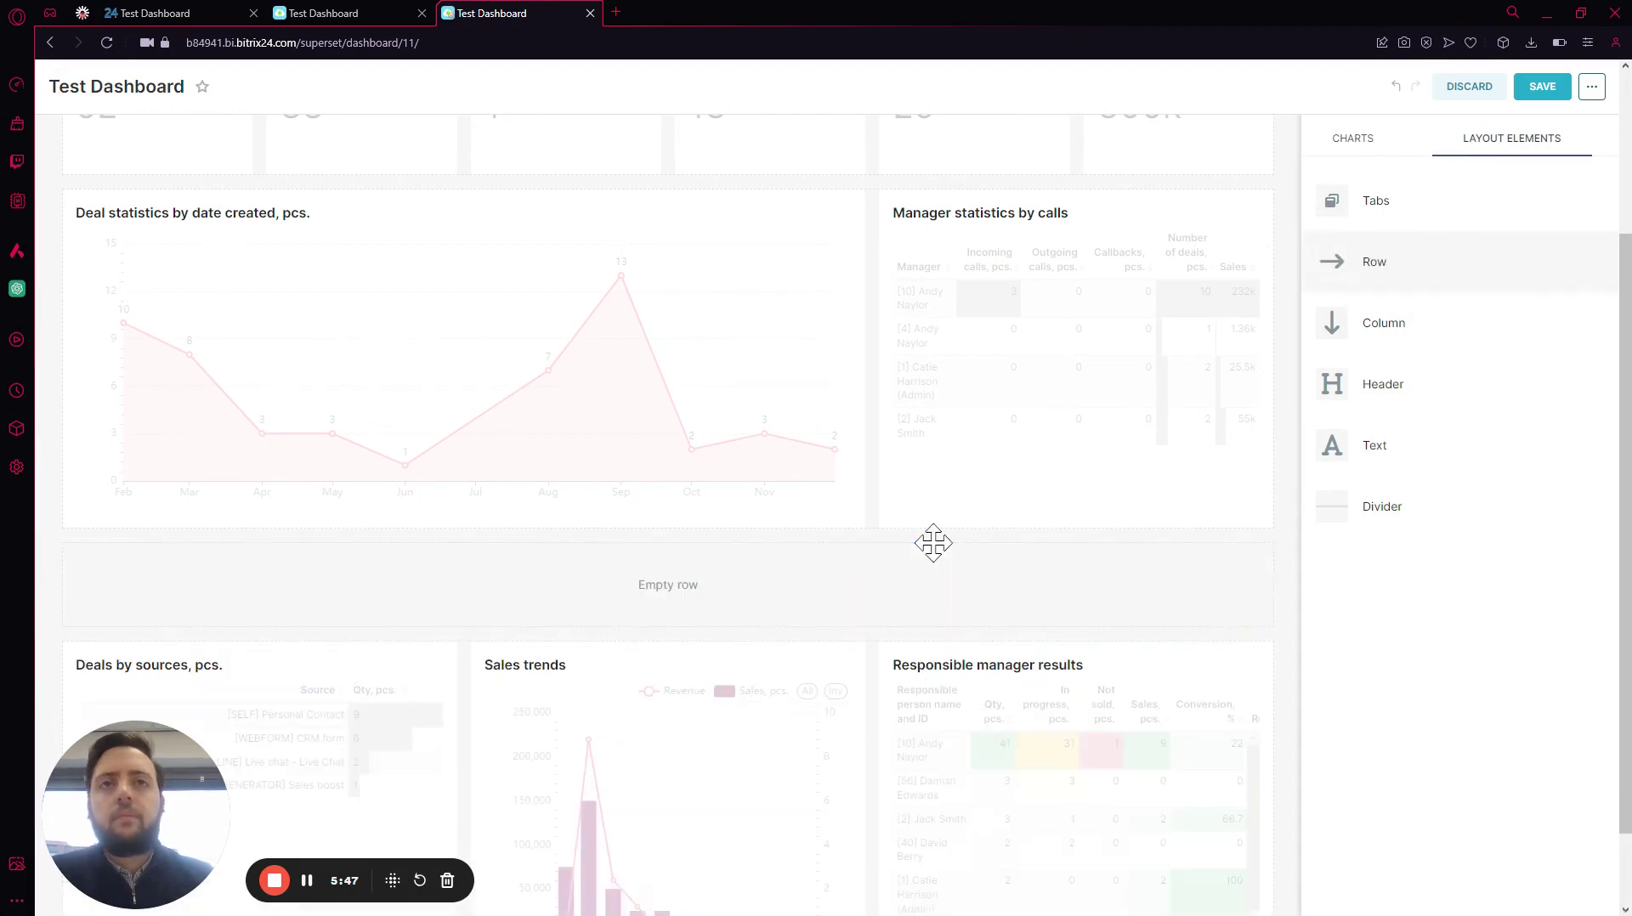
# - Place Test pie chart 2 from the saved charts into the new row
pyautogui.click(1355, 143)
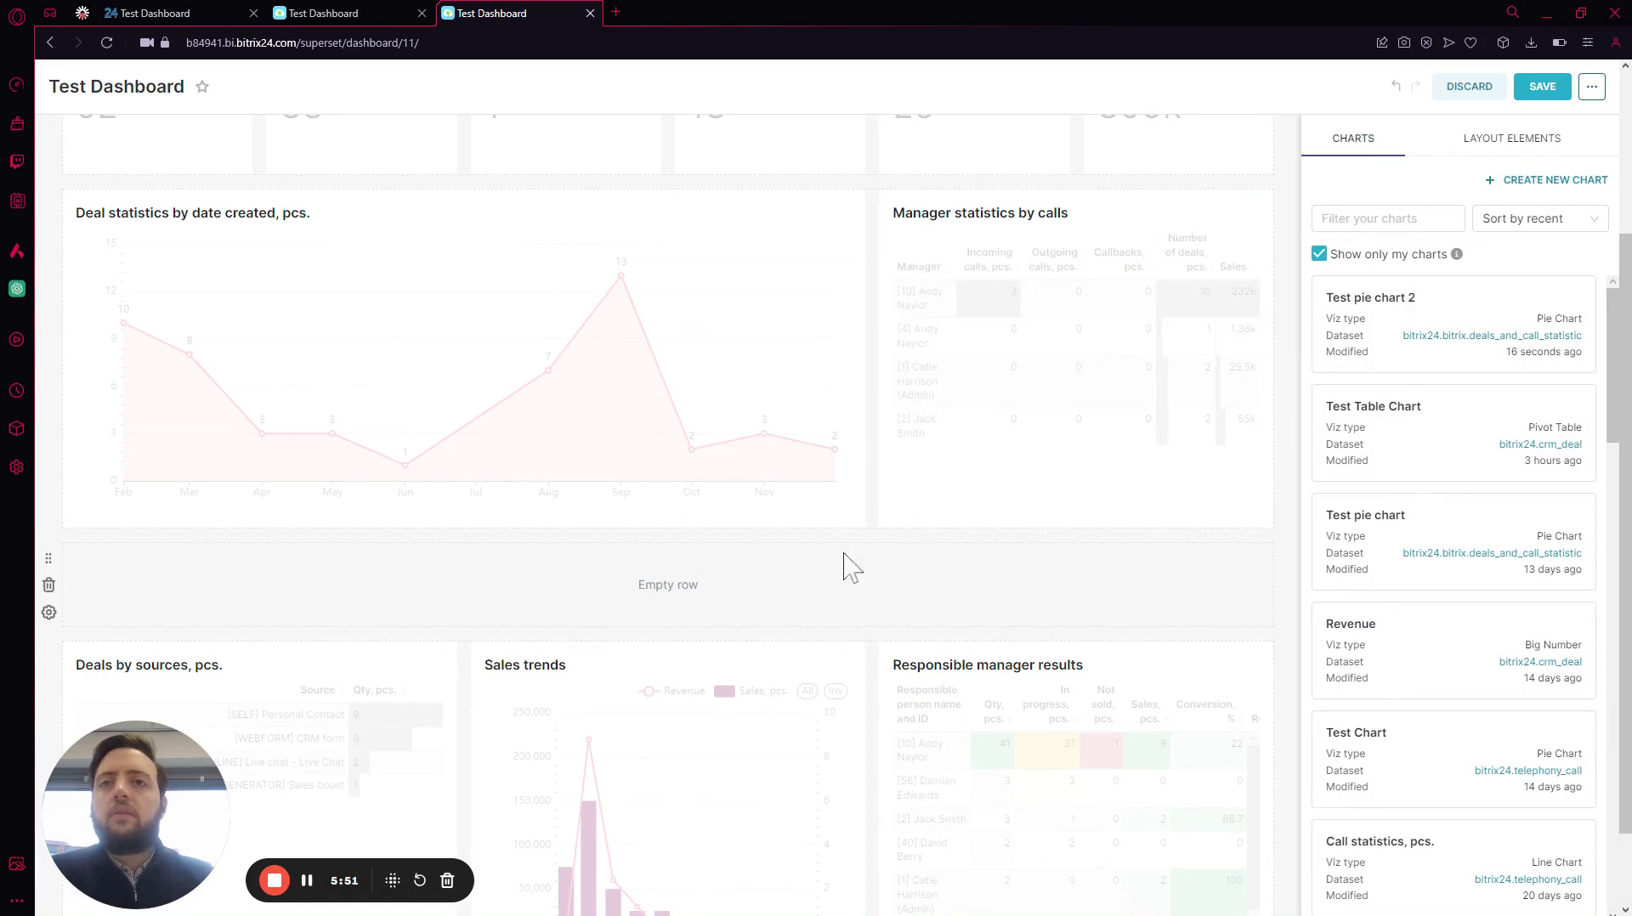
pyautogui.moveTo(1450, 322); pyautogui.dragTo(209, 591)
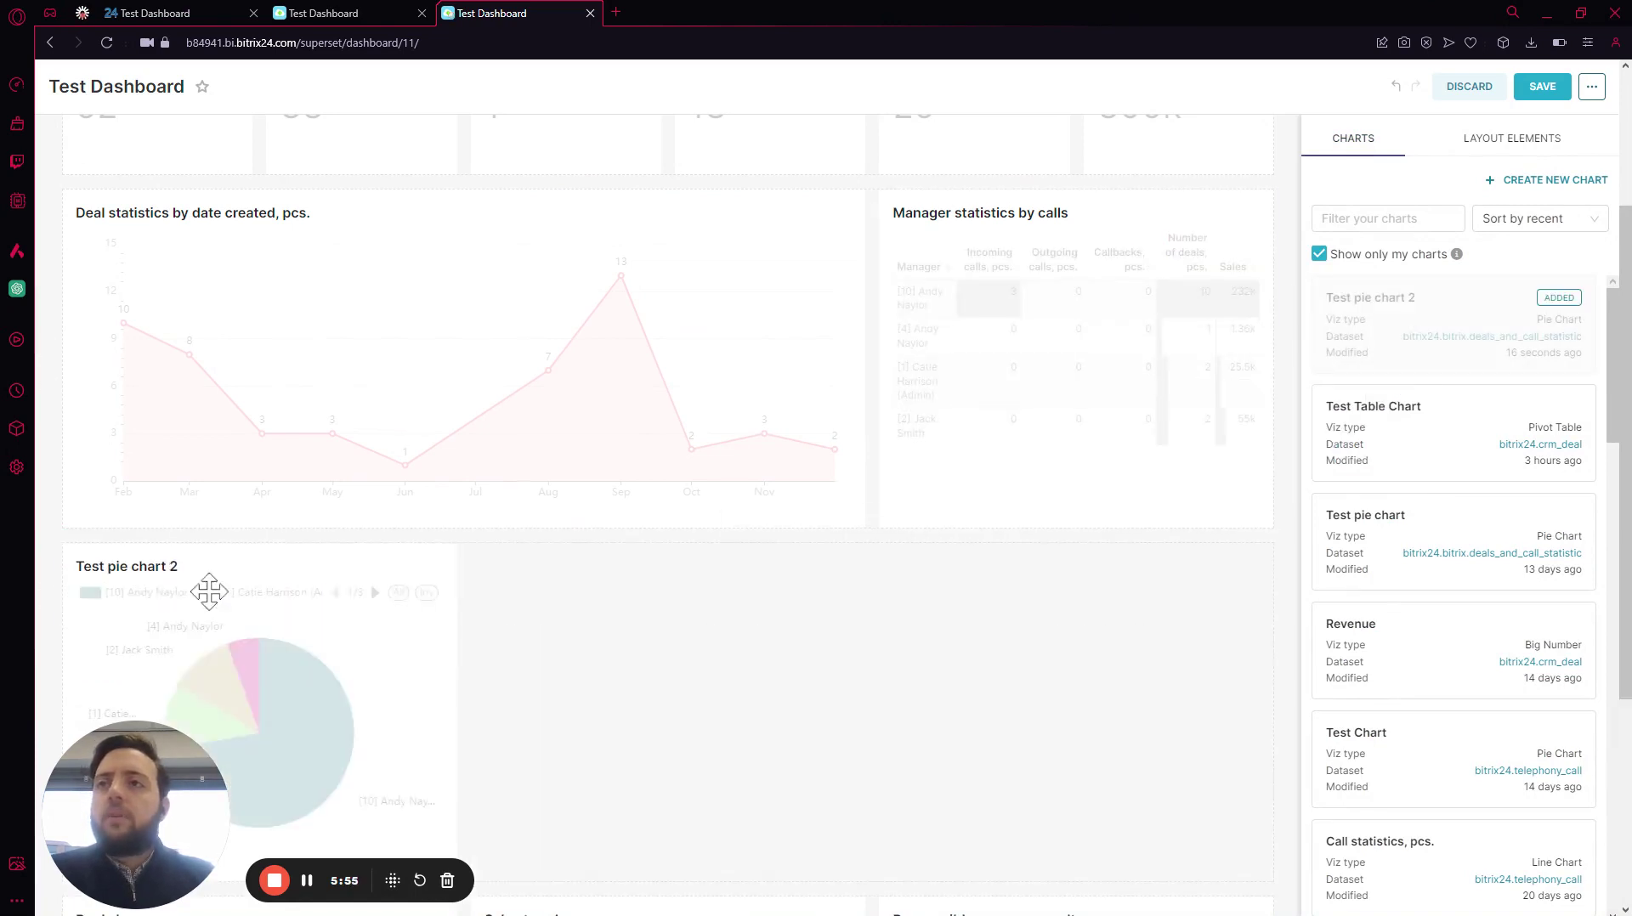
pyautogui.scroll(-2, 484, 593)
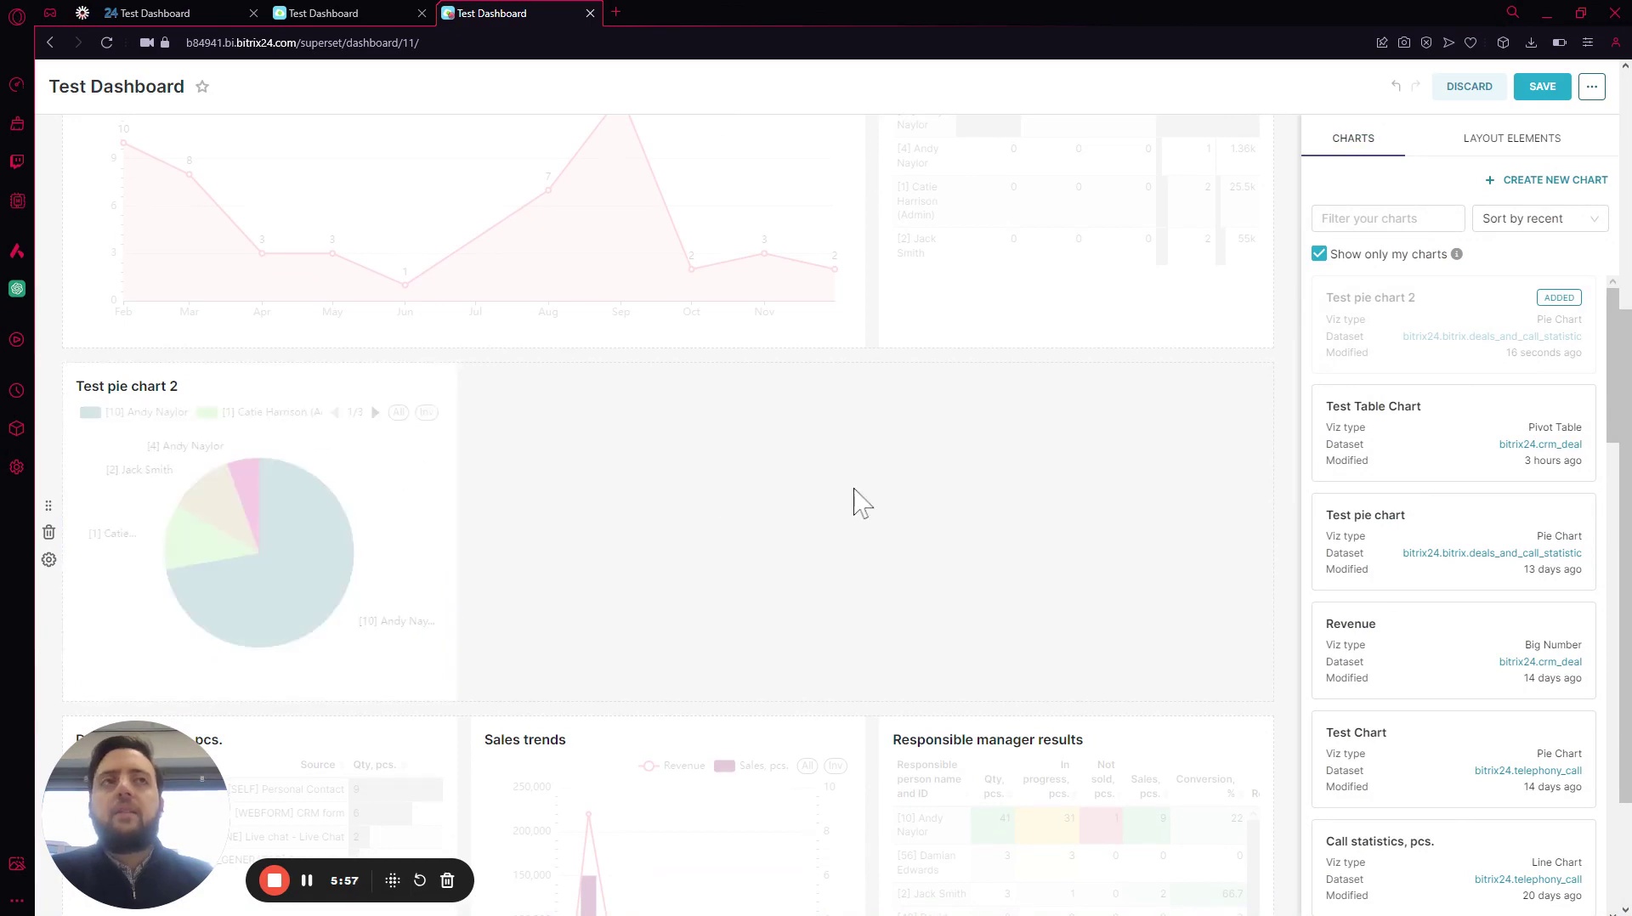
pyautogui.scroll(3, 856, 503)
# - Save the dashboard layout and review Test pie chart 2 below Deal statistics
pyautogui.click(1561, 89)
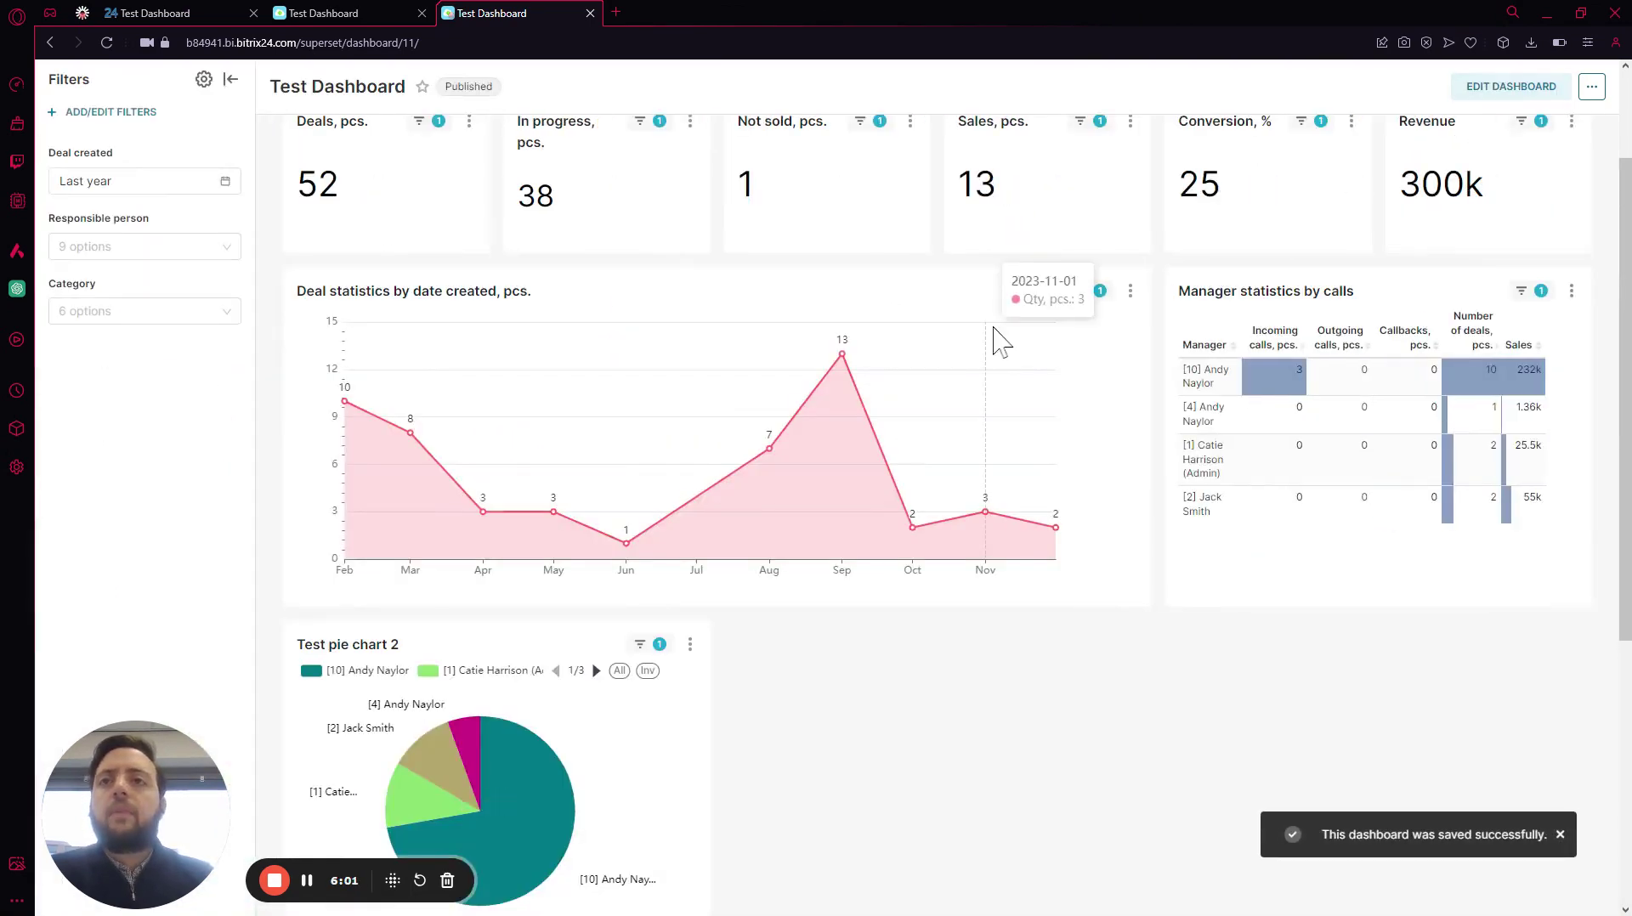
pyautogui.scroll(-1, 834, 728)
pyautogui.scroll(-1, 795, 678)
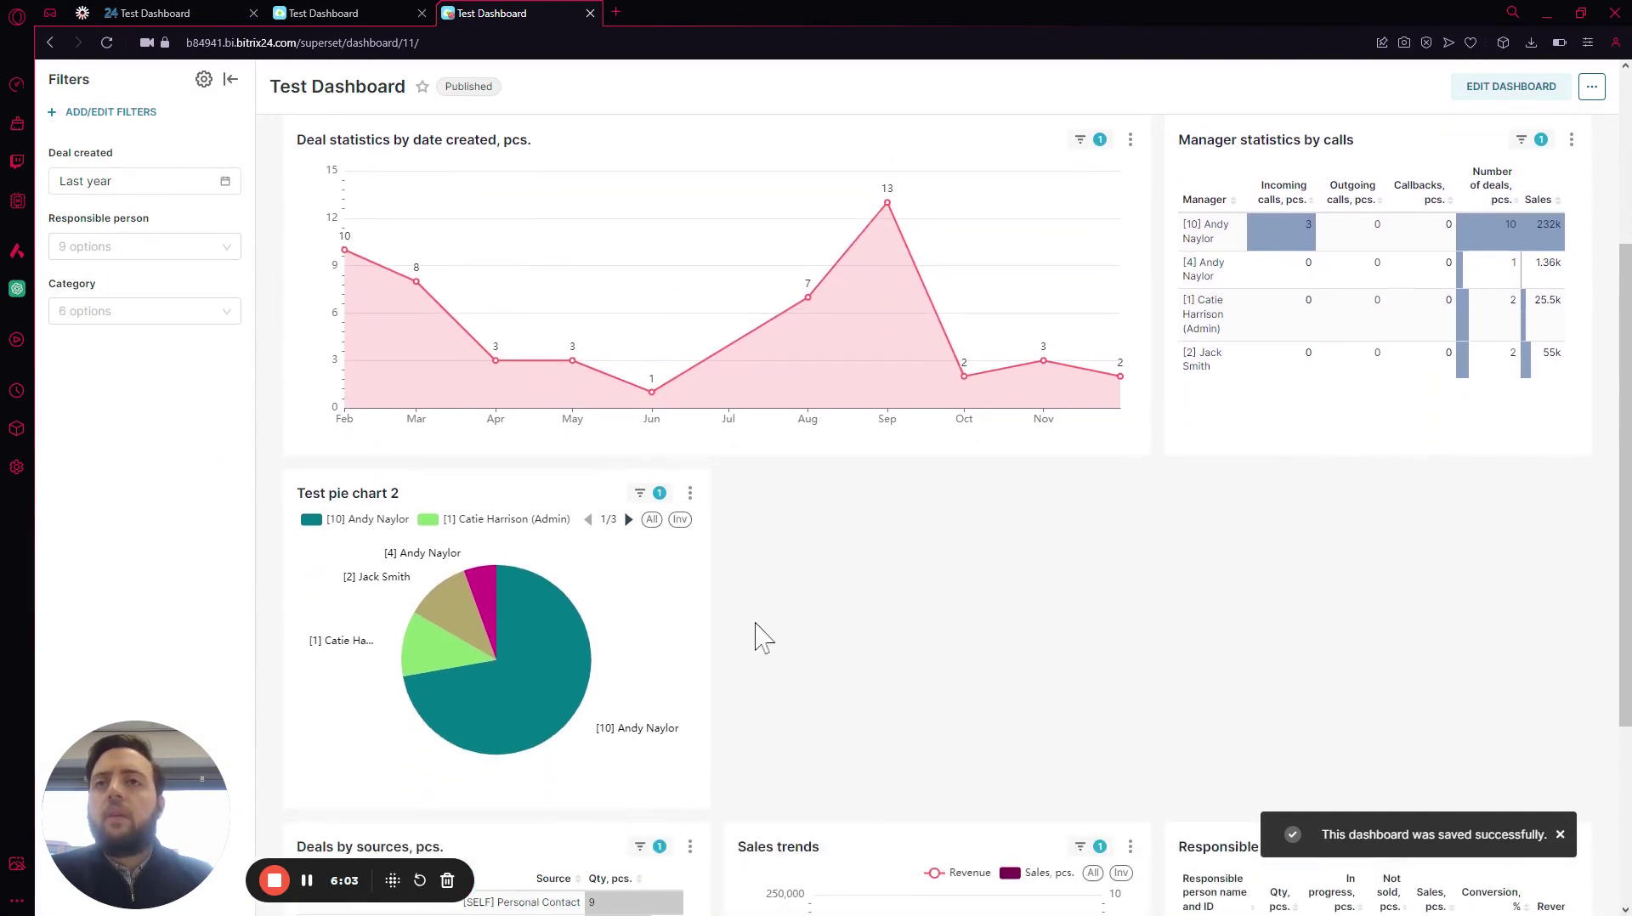
pyautogui.moveTo(662, 496)
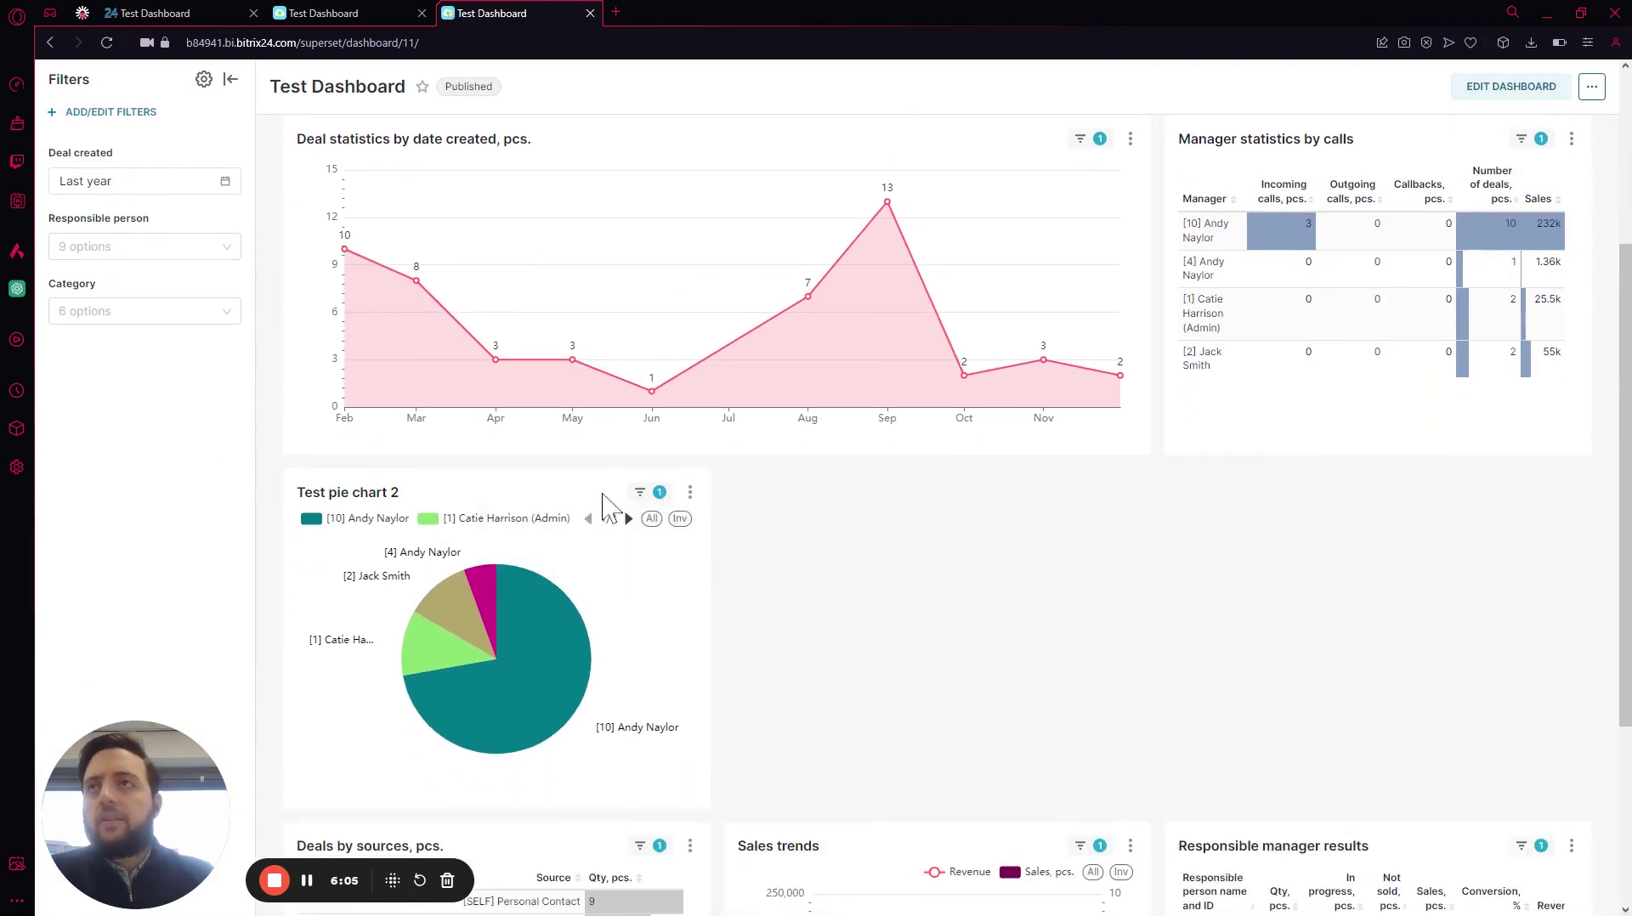
pyautogui.moveTo(113, 182)
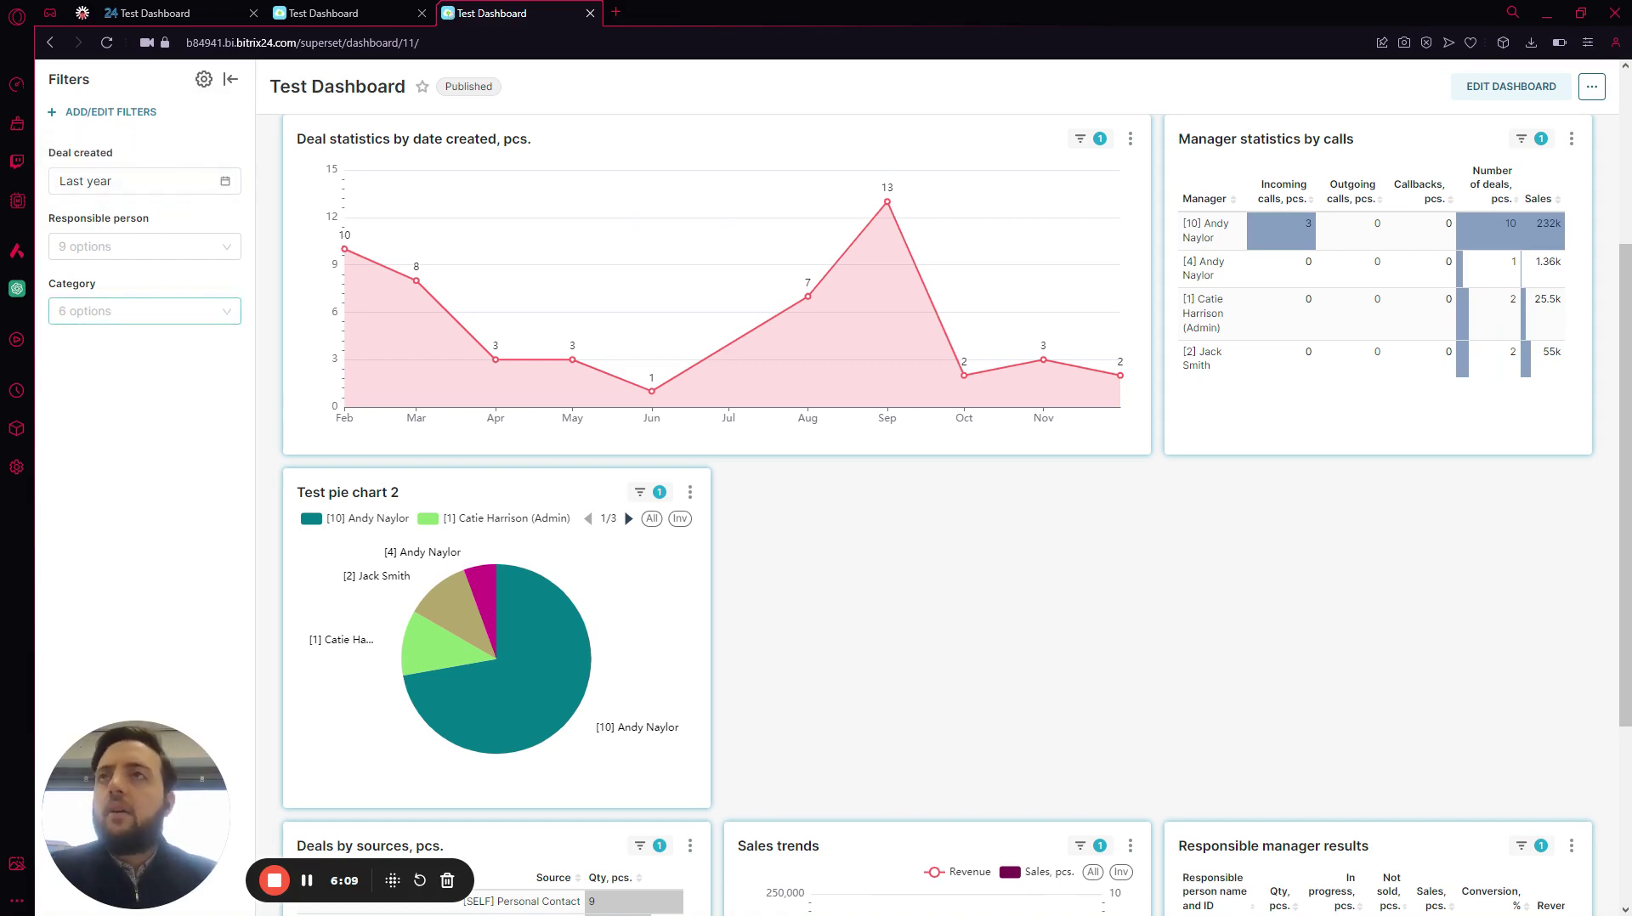
# - Create a Value filter on crm_deal's week_day column named 'Week Day filter' and save it
pyautogui.click(108, 119)
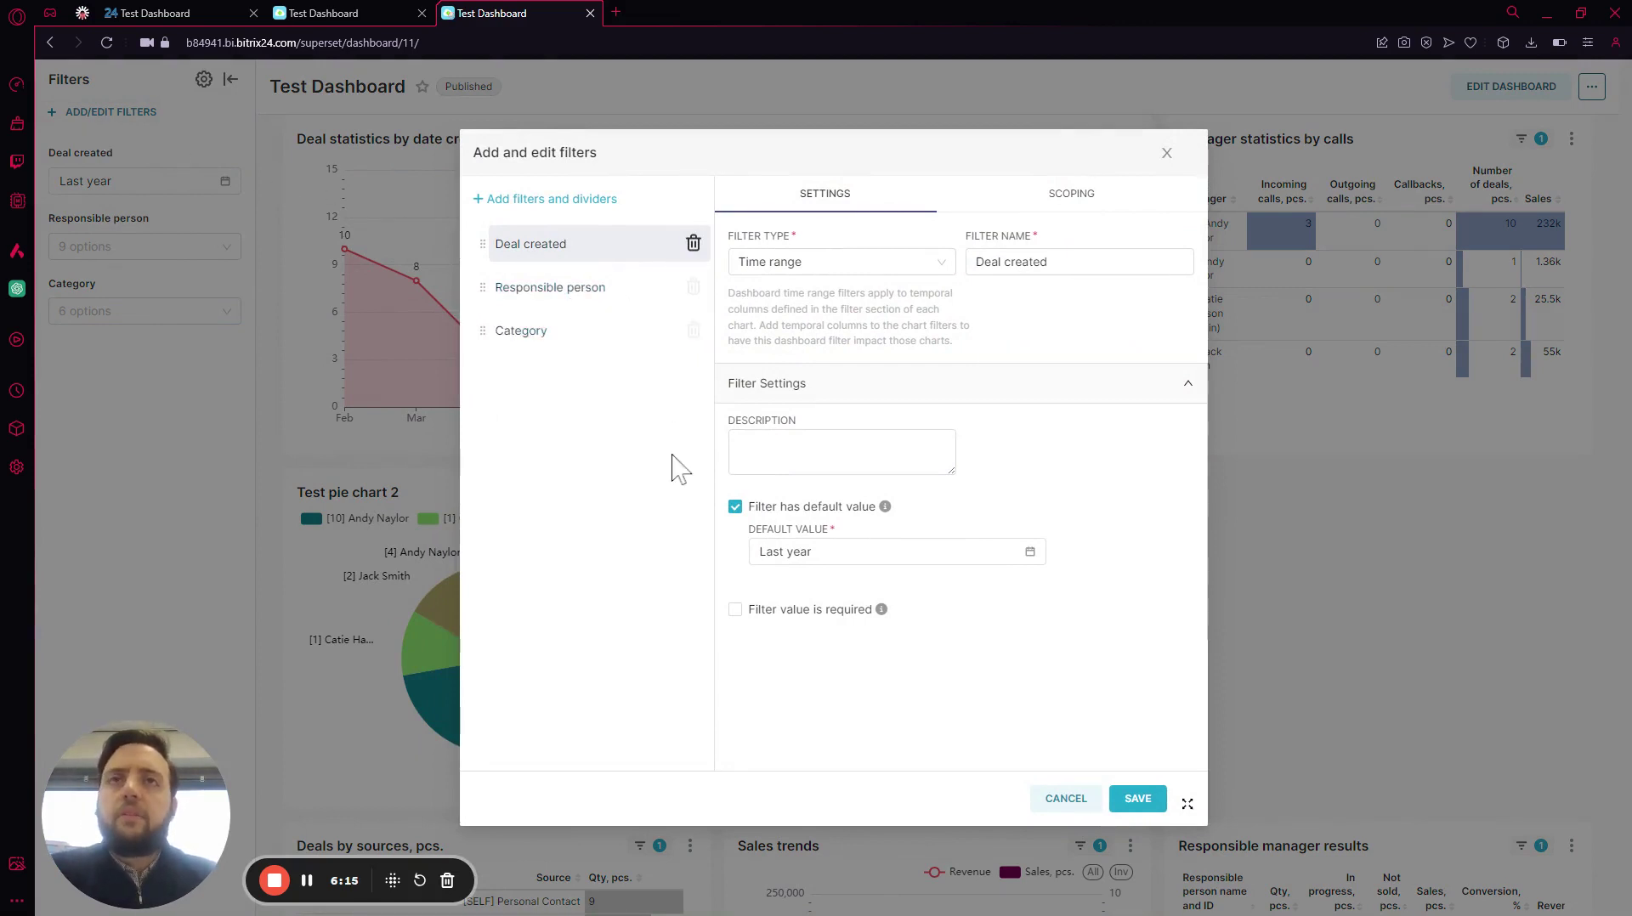
pyautogui.moveTo(599, 208)
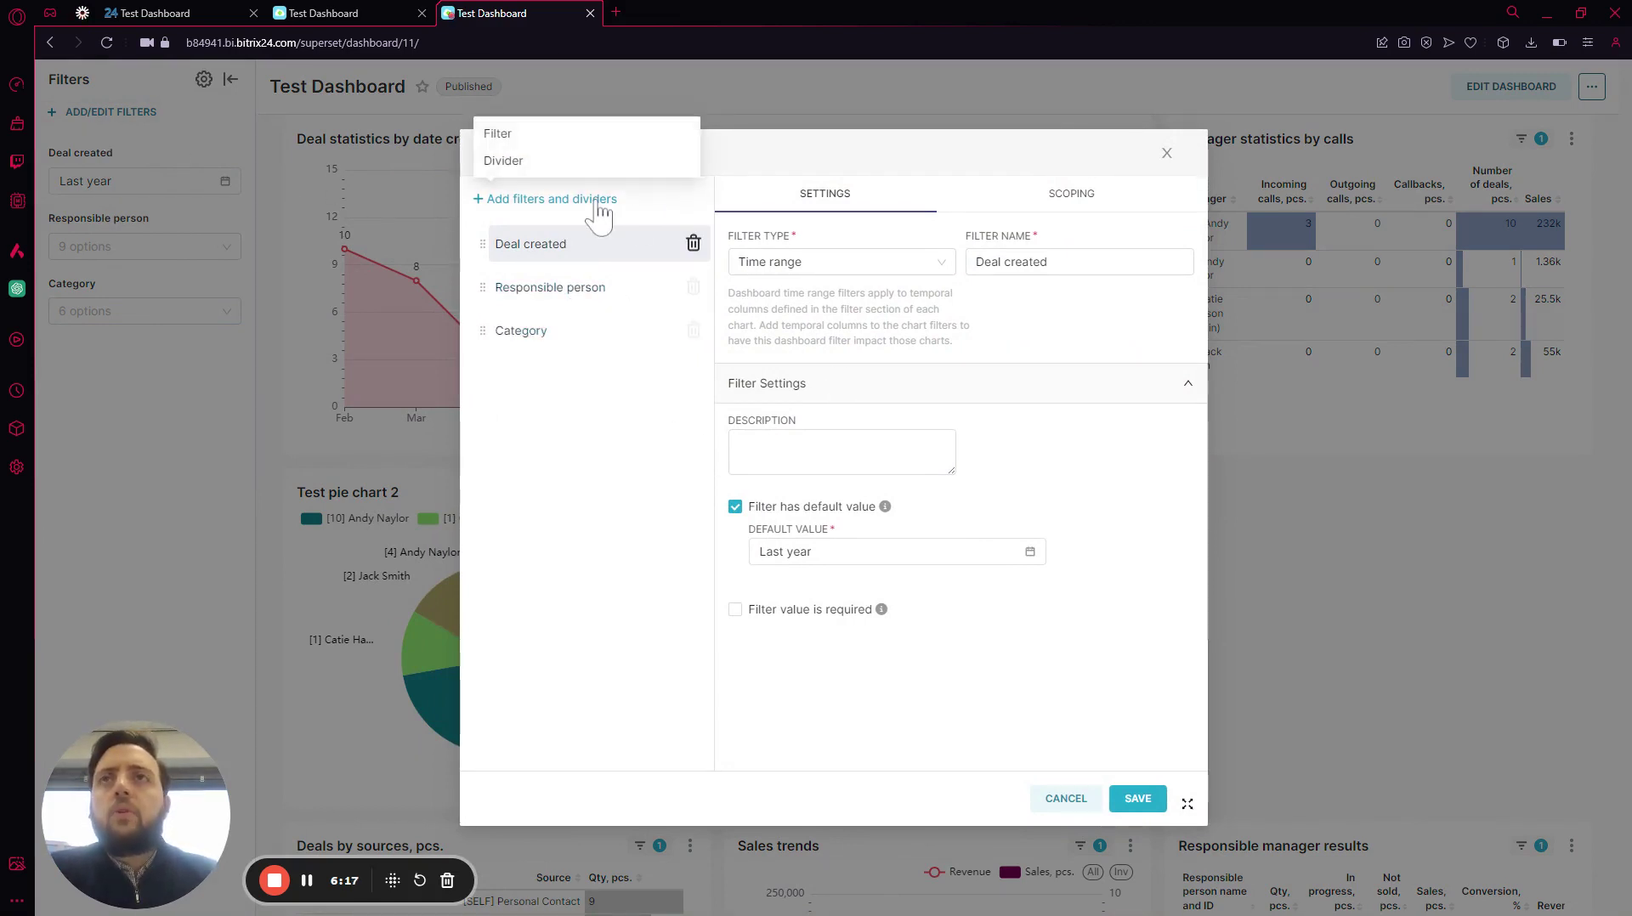
pyautogui.click(511, 138)
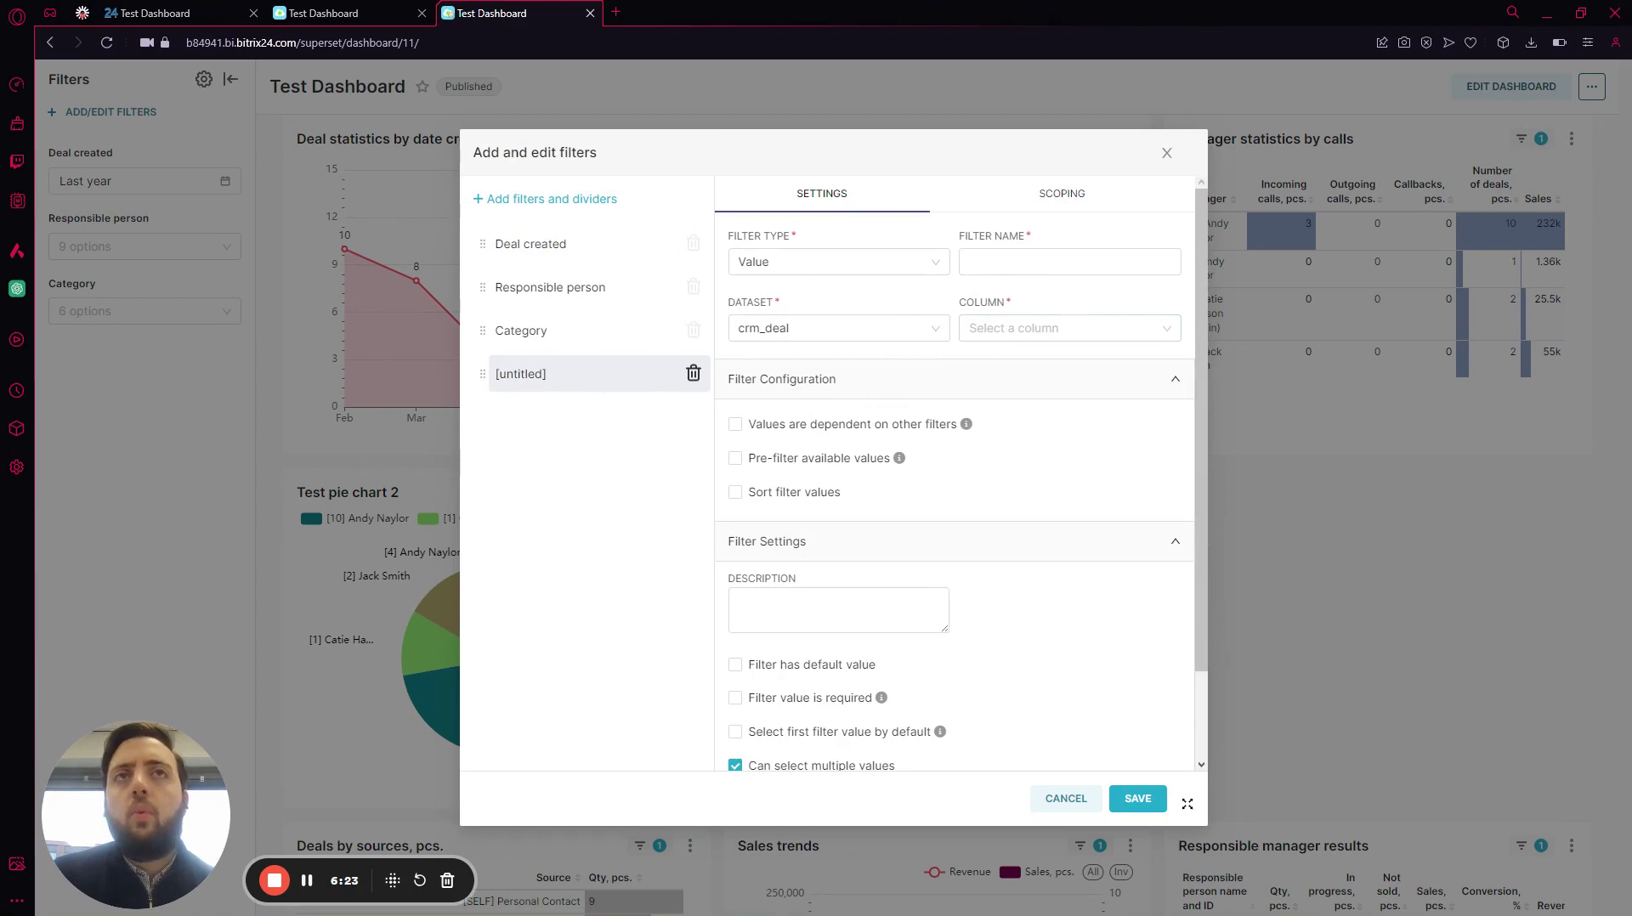
pyautogui.click(833, 262)
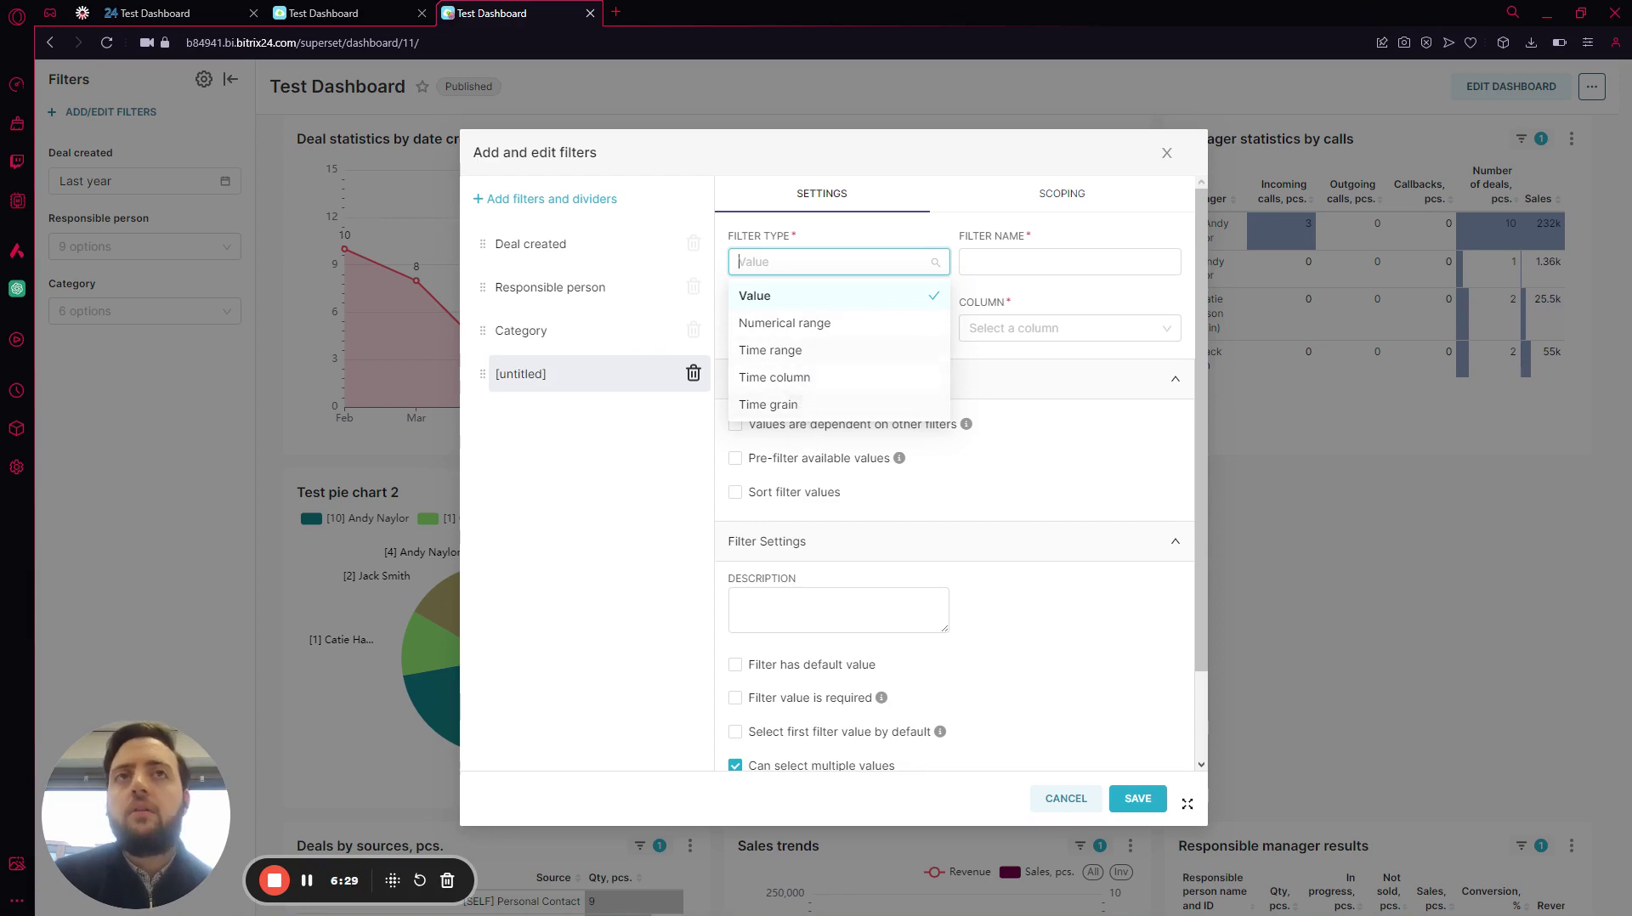
pyautogui.click(1037, 293)
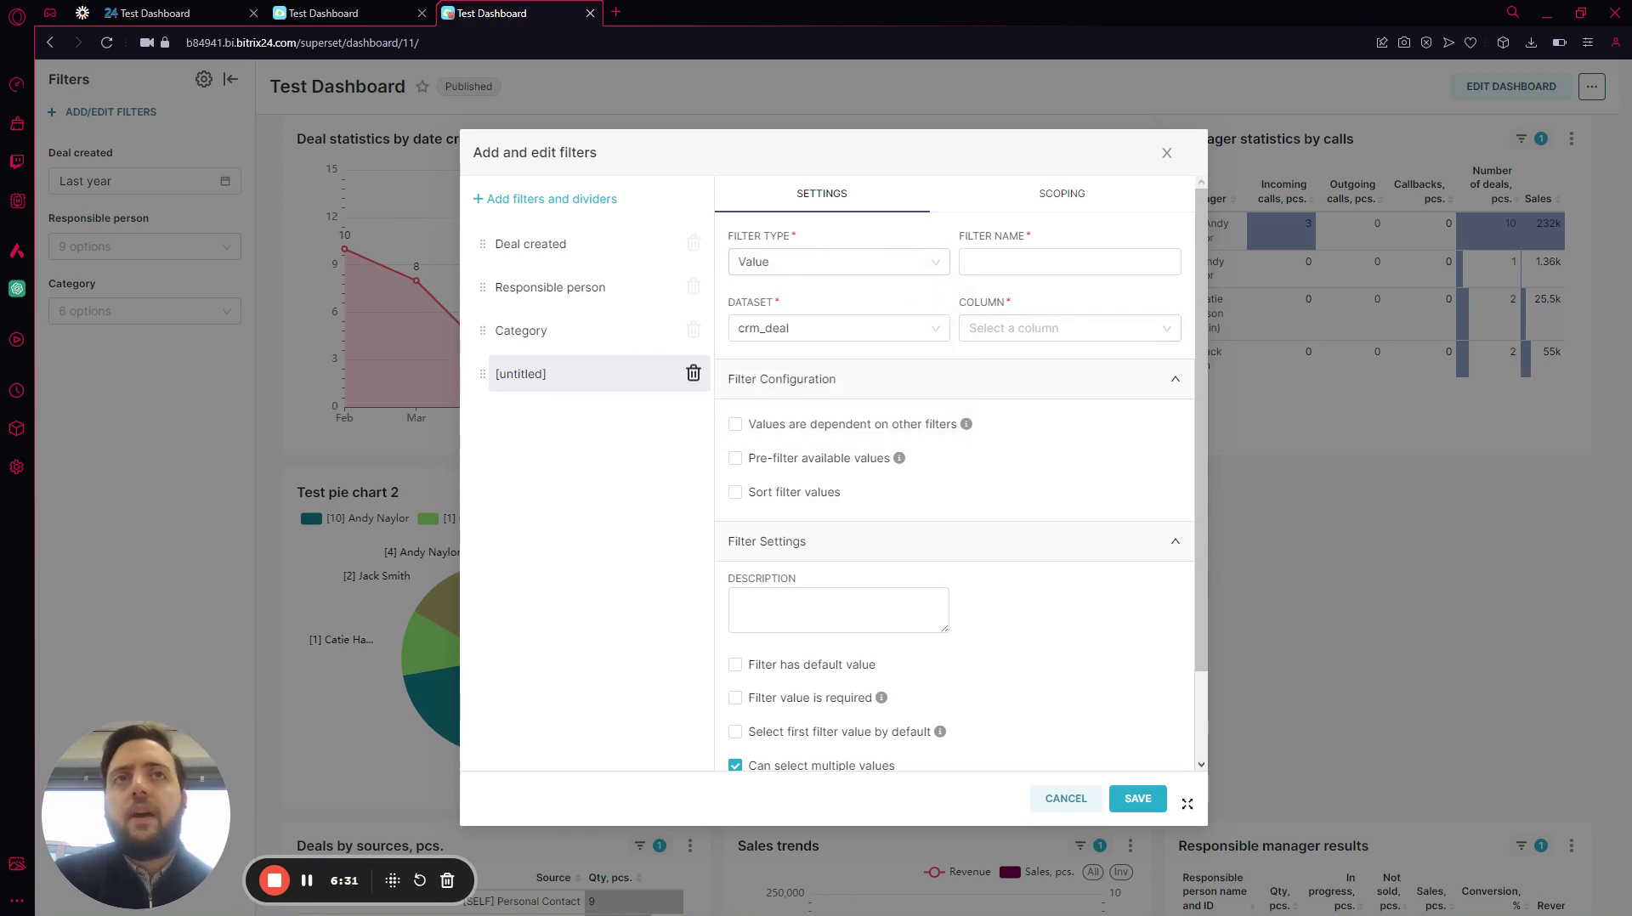
pyautogui.click(1069, 328)
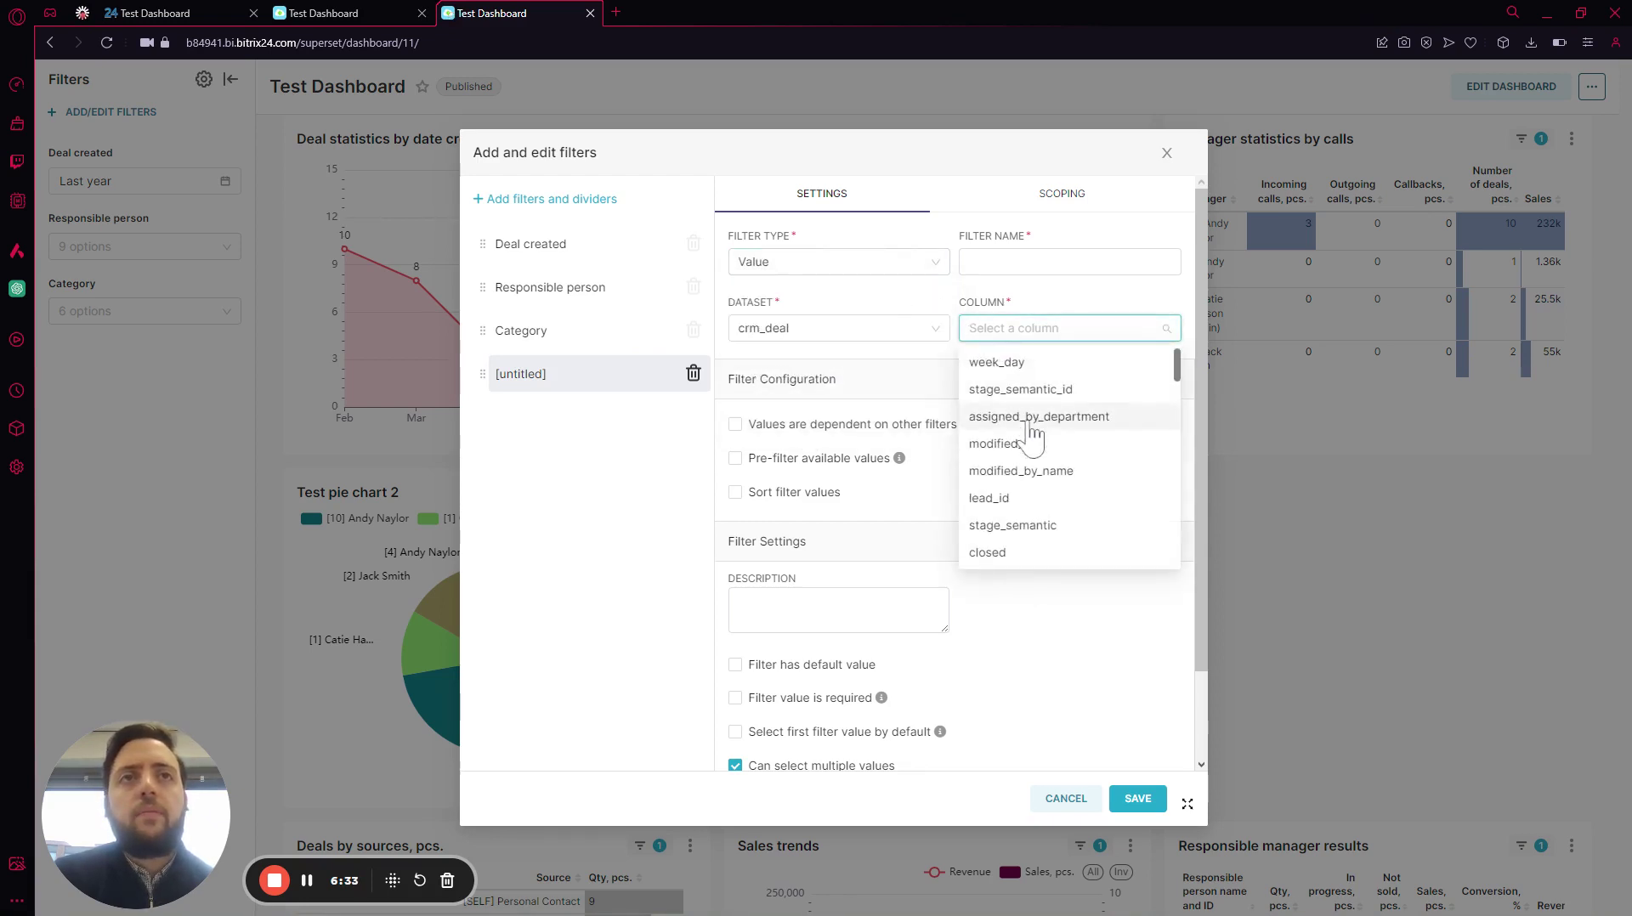
pyautogui.click(1061, 372)
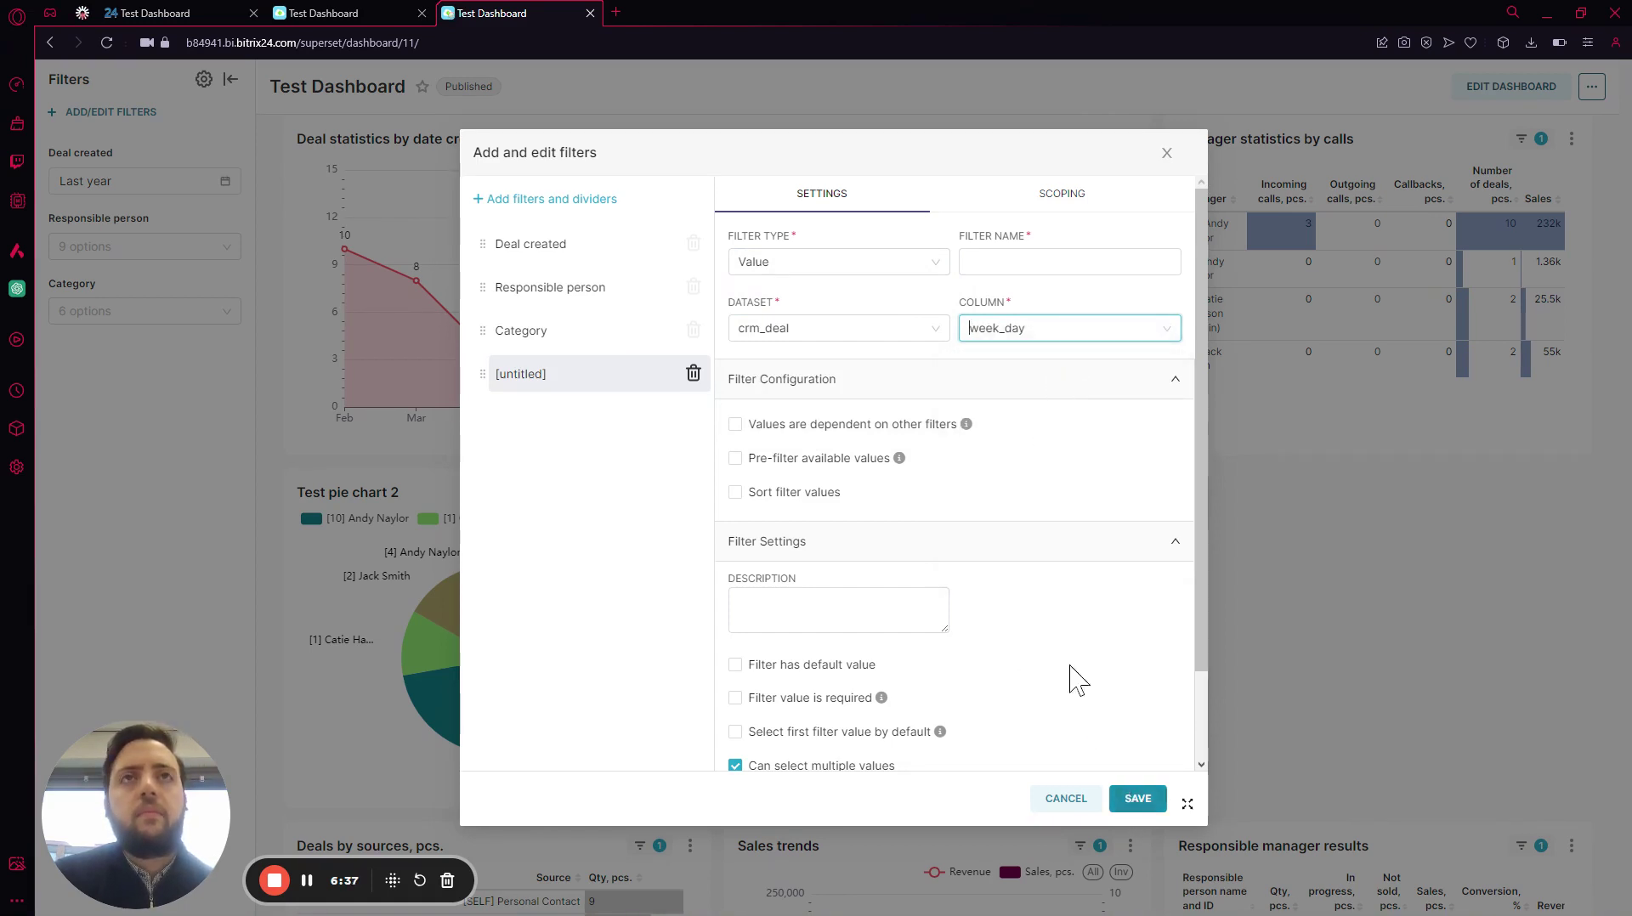
pyautogui.click(1033, 262)
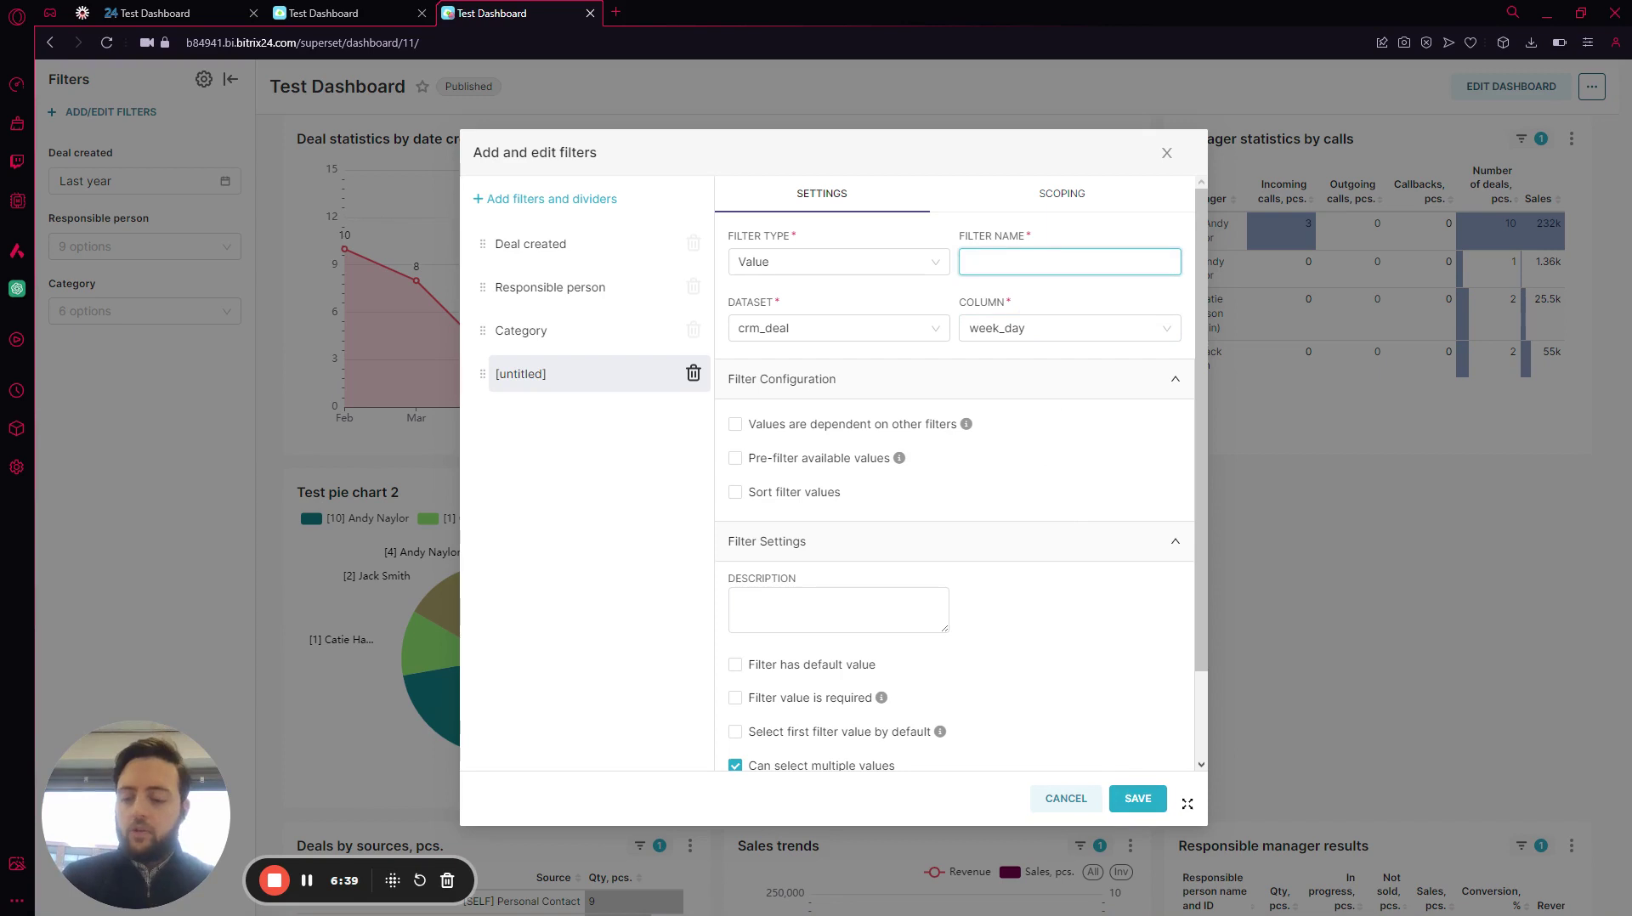
pyautogui.write('Week Day filter')
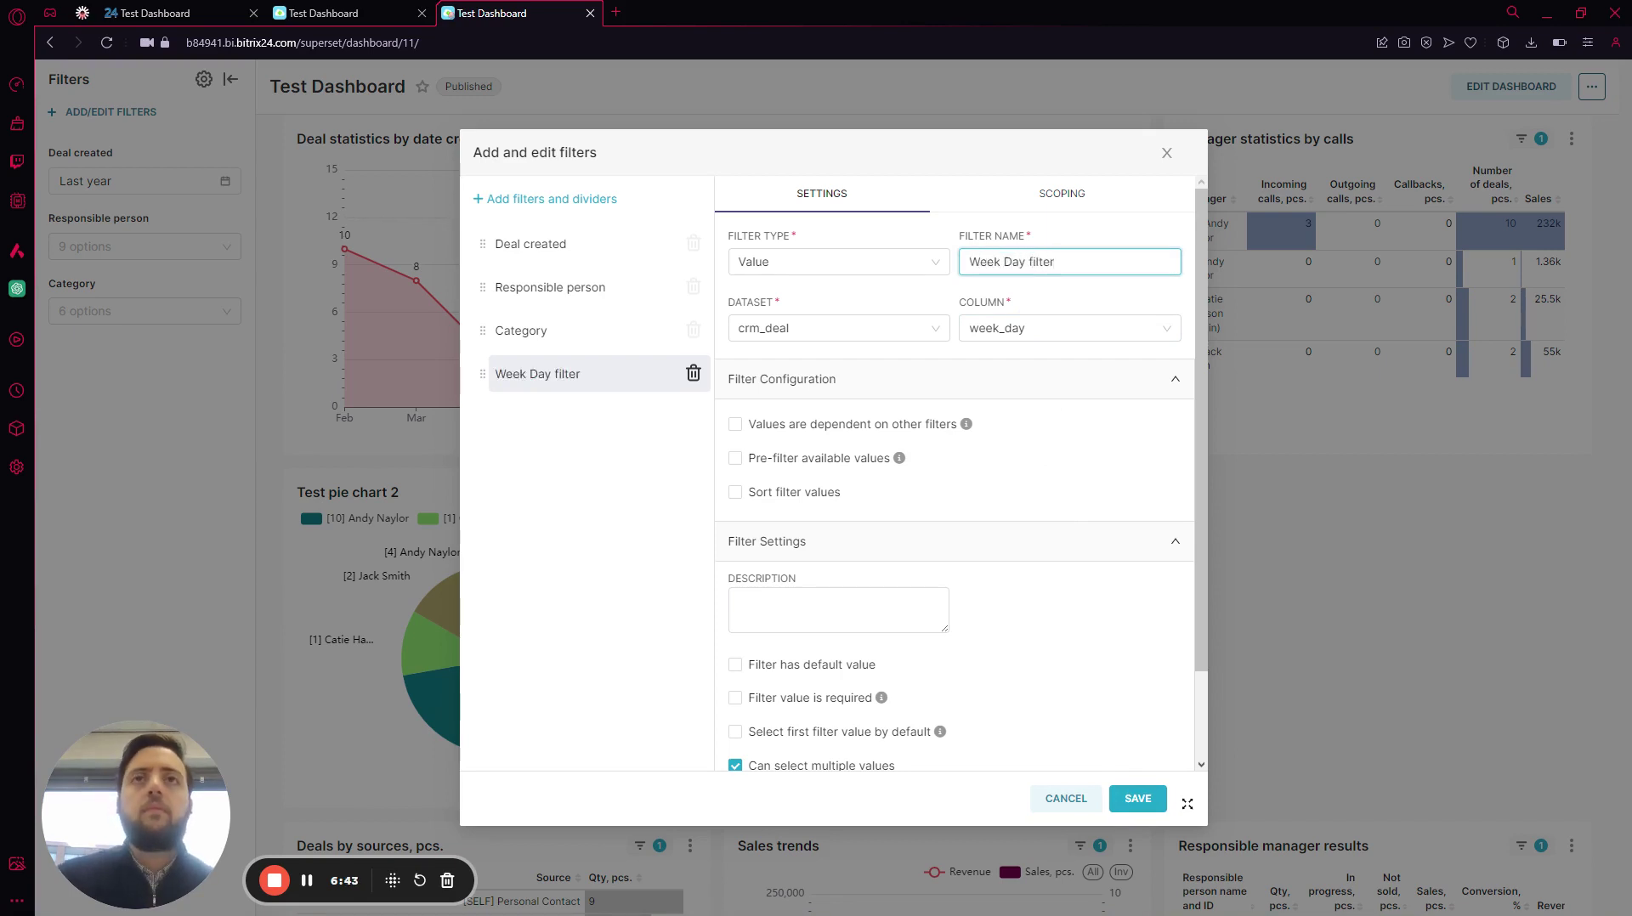
pyautogui.click(1137, 800)
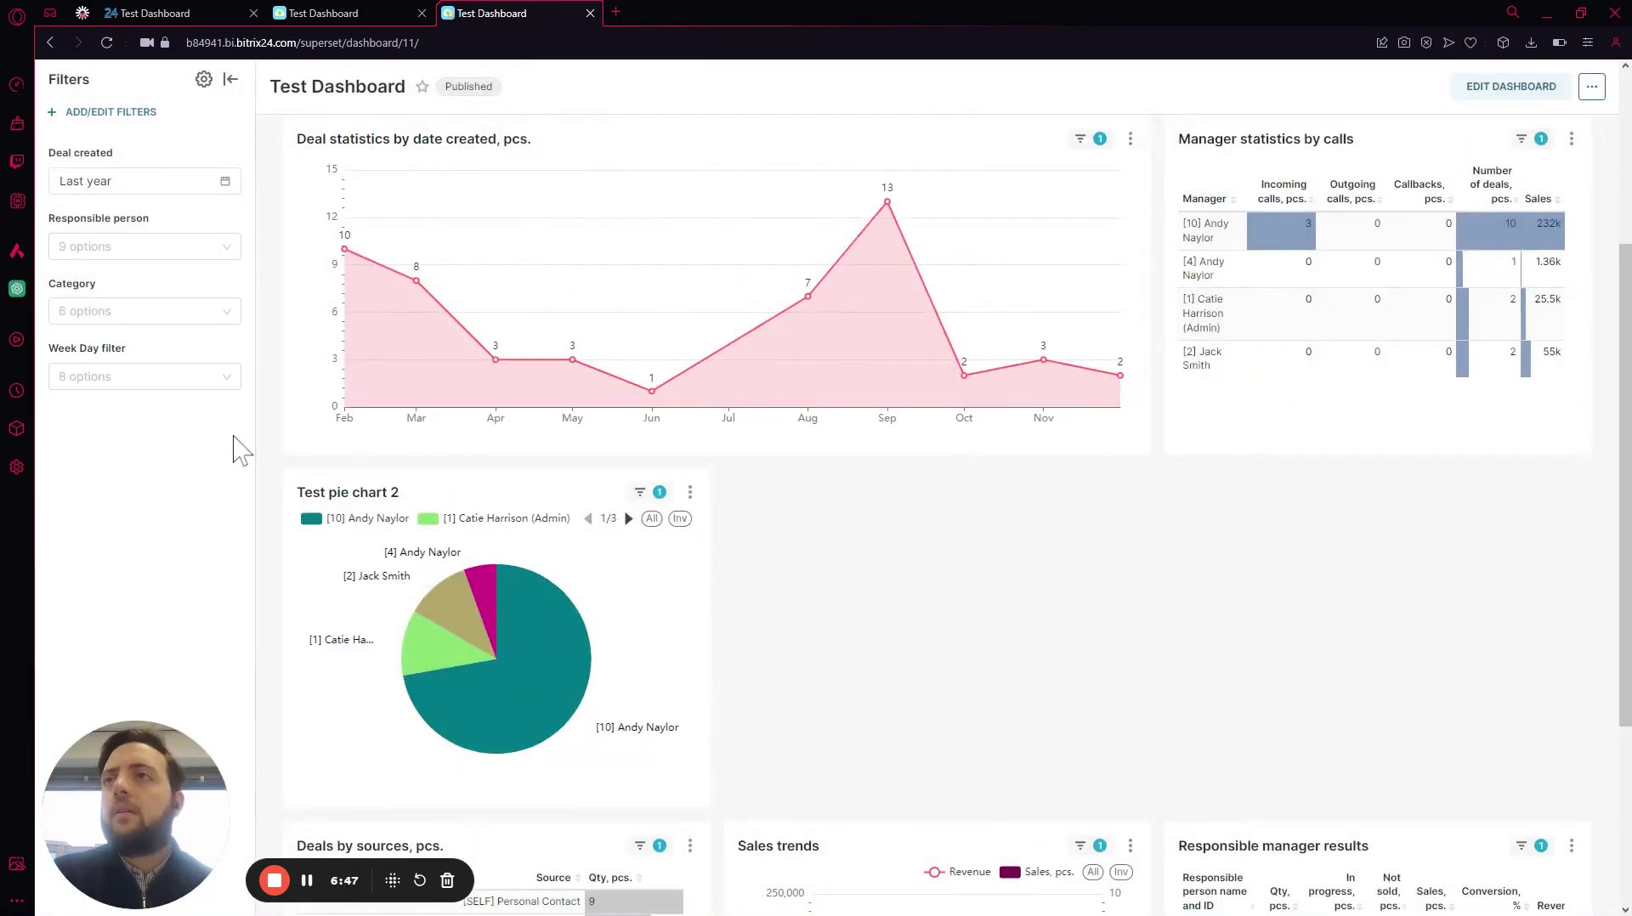
# - Set the Week Day filter to 1. Monday and apply it to the dashboard
pyautogui.click(128, 376)
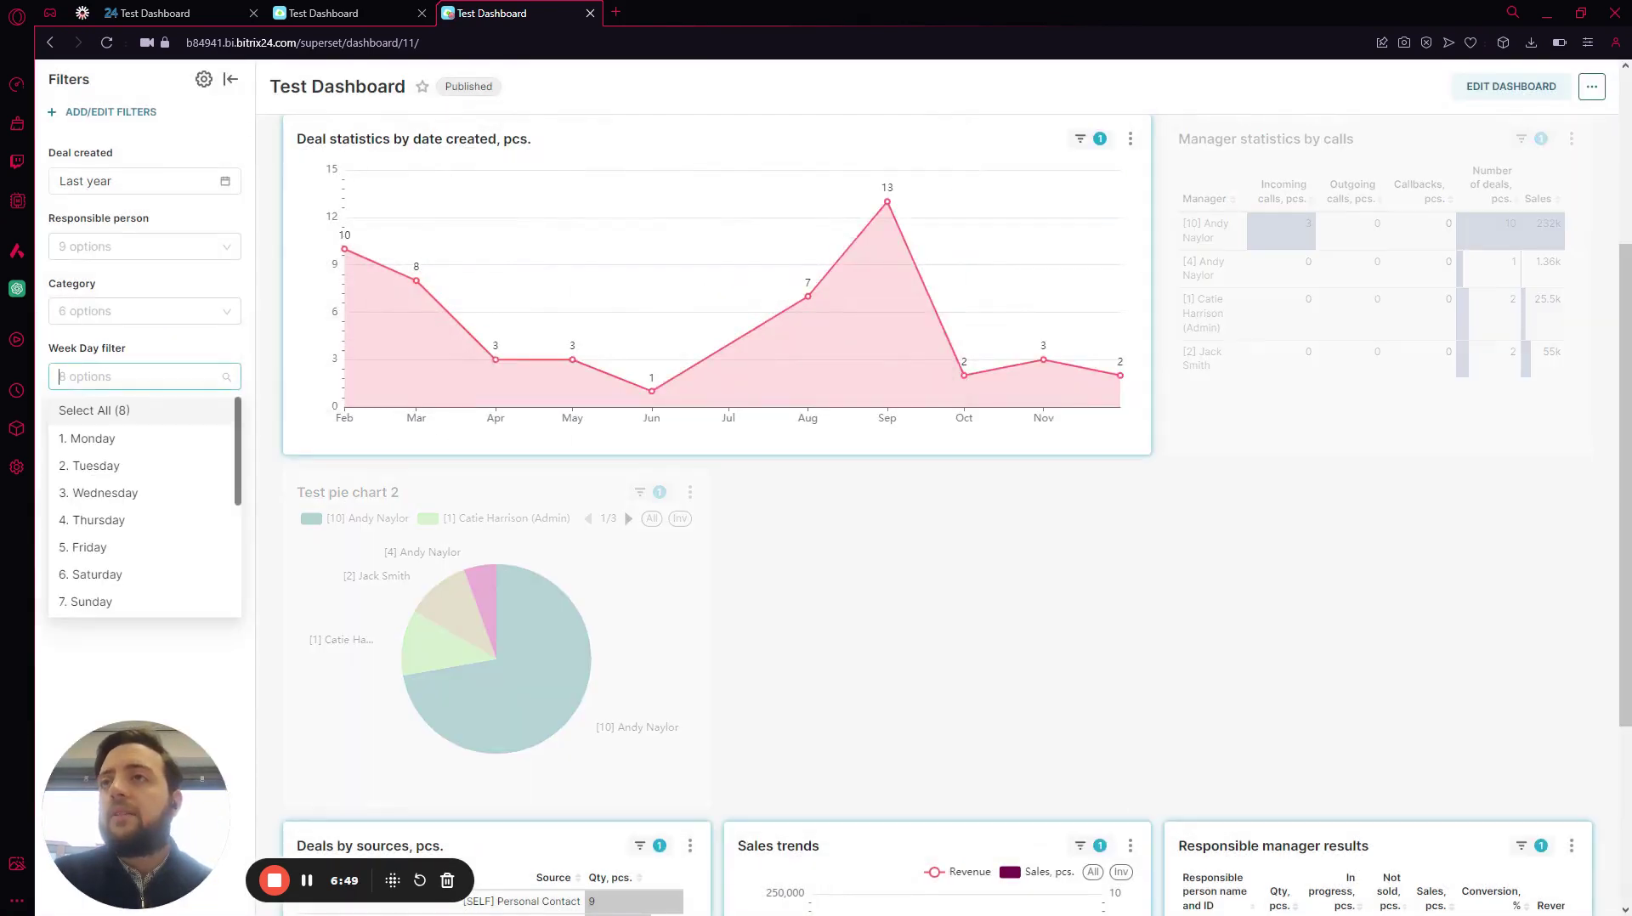
pyautogui.click(128, 437)
pyautogui.click(160, 685)
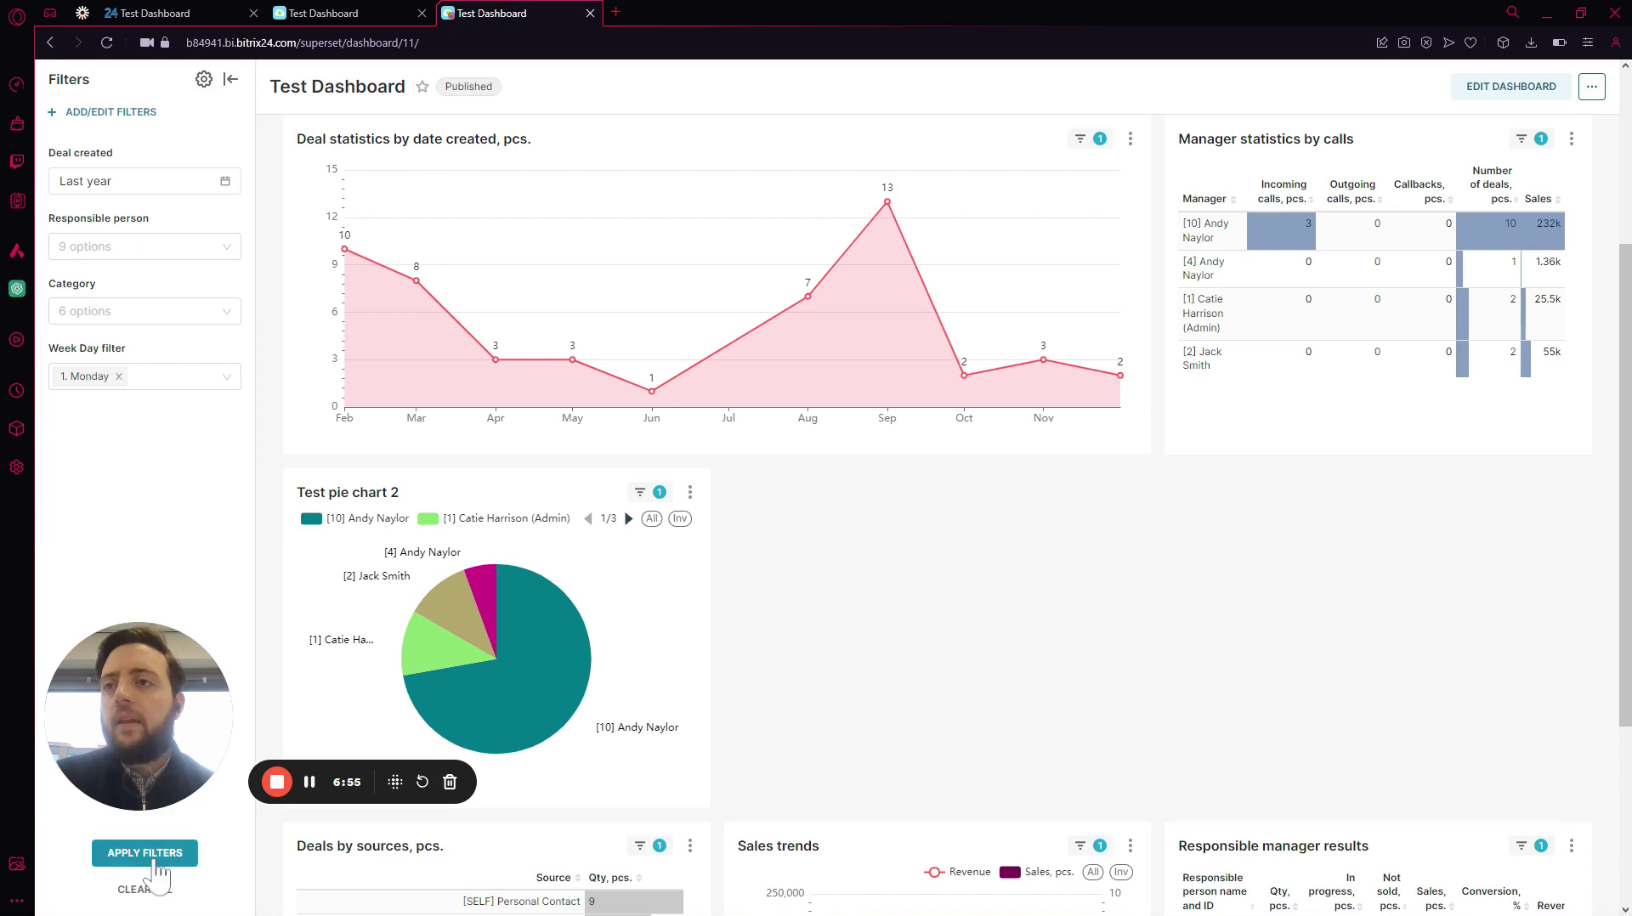
pyautogui.click(159, 855)
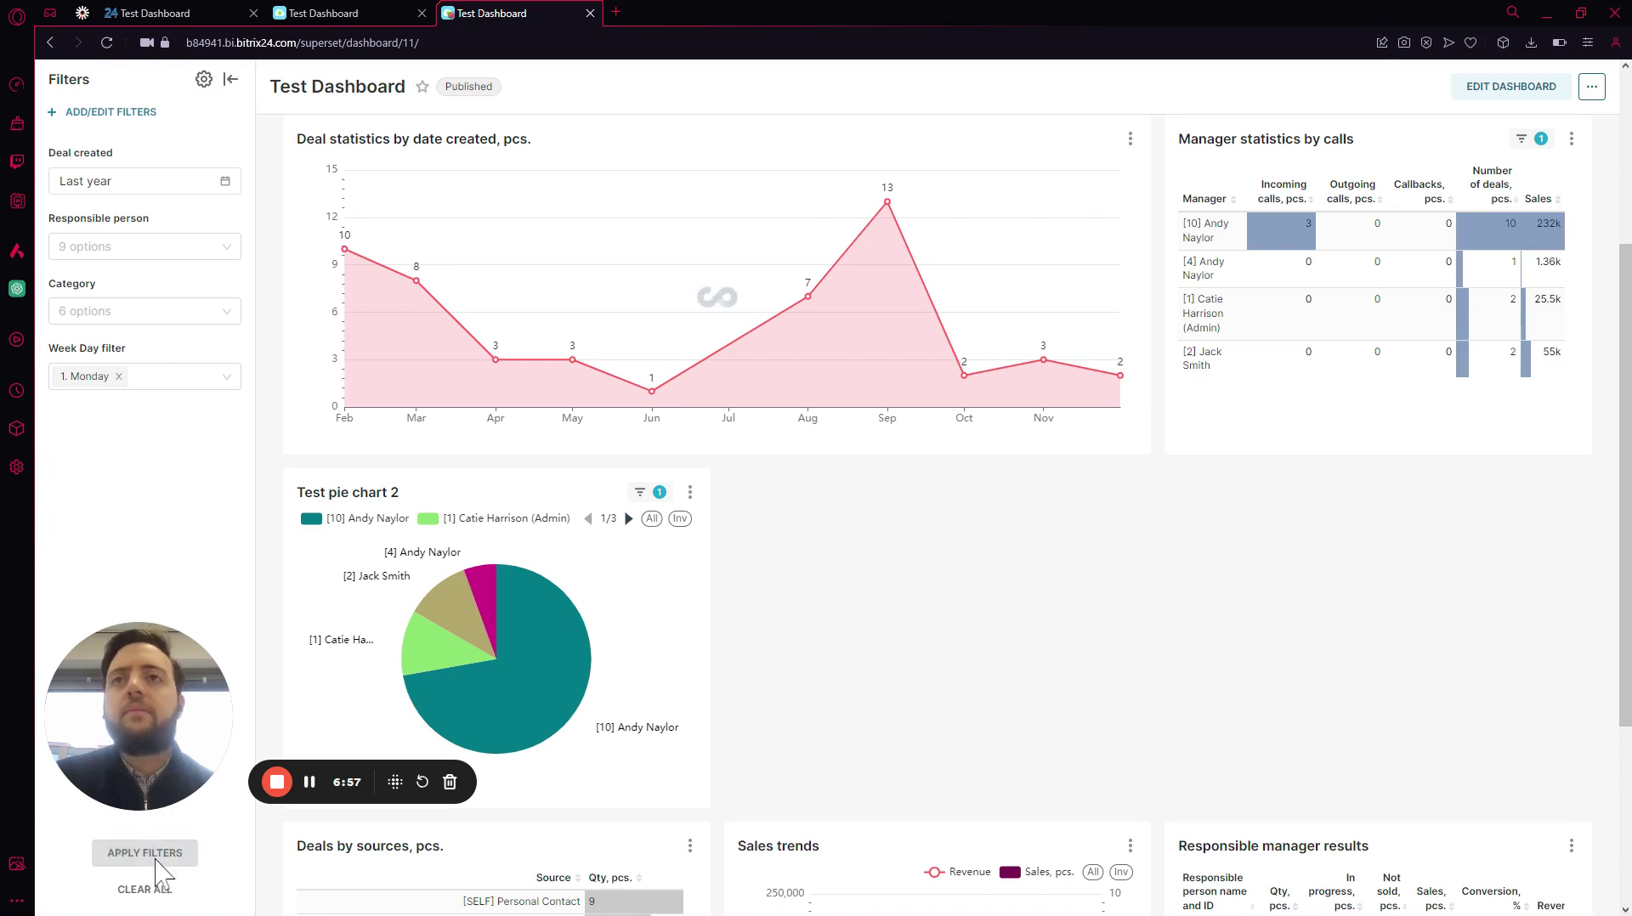
pyautogui.scroll(4, 674, 364)
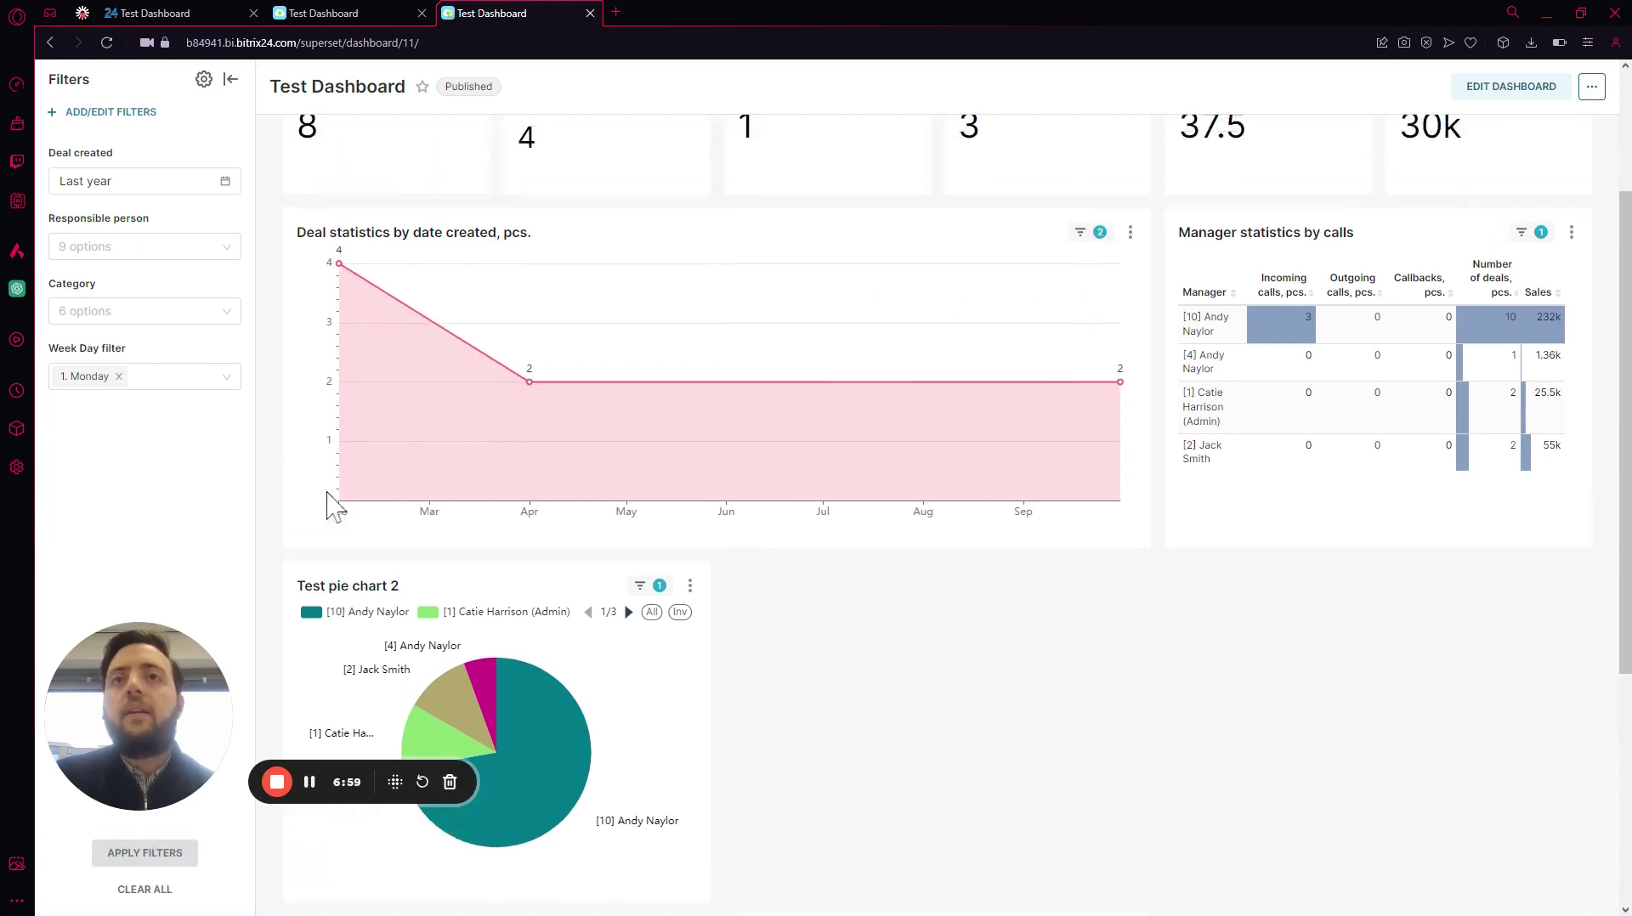